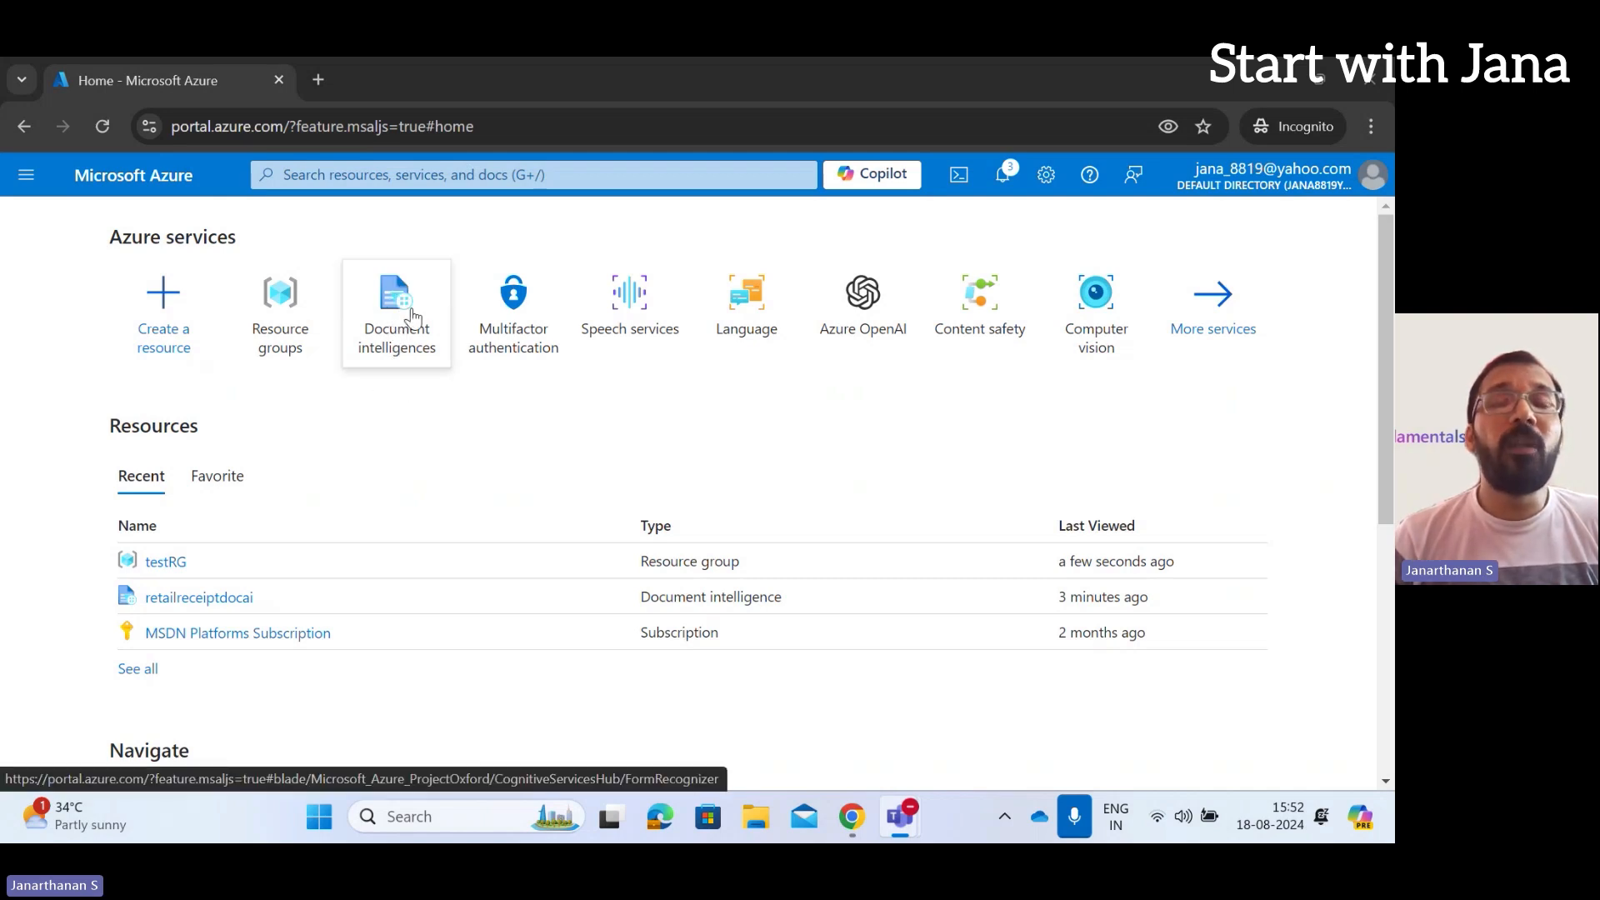
Open the Document intelligences list from the Azure home page; it shows no resources yet
{"action": "mouse_move", "coordinate": [400, 333]}
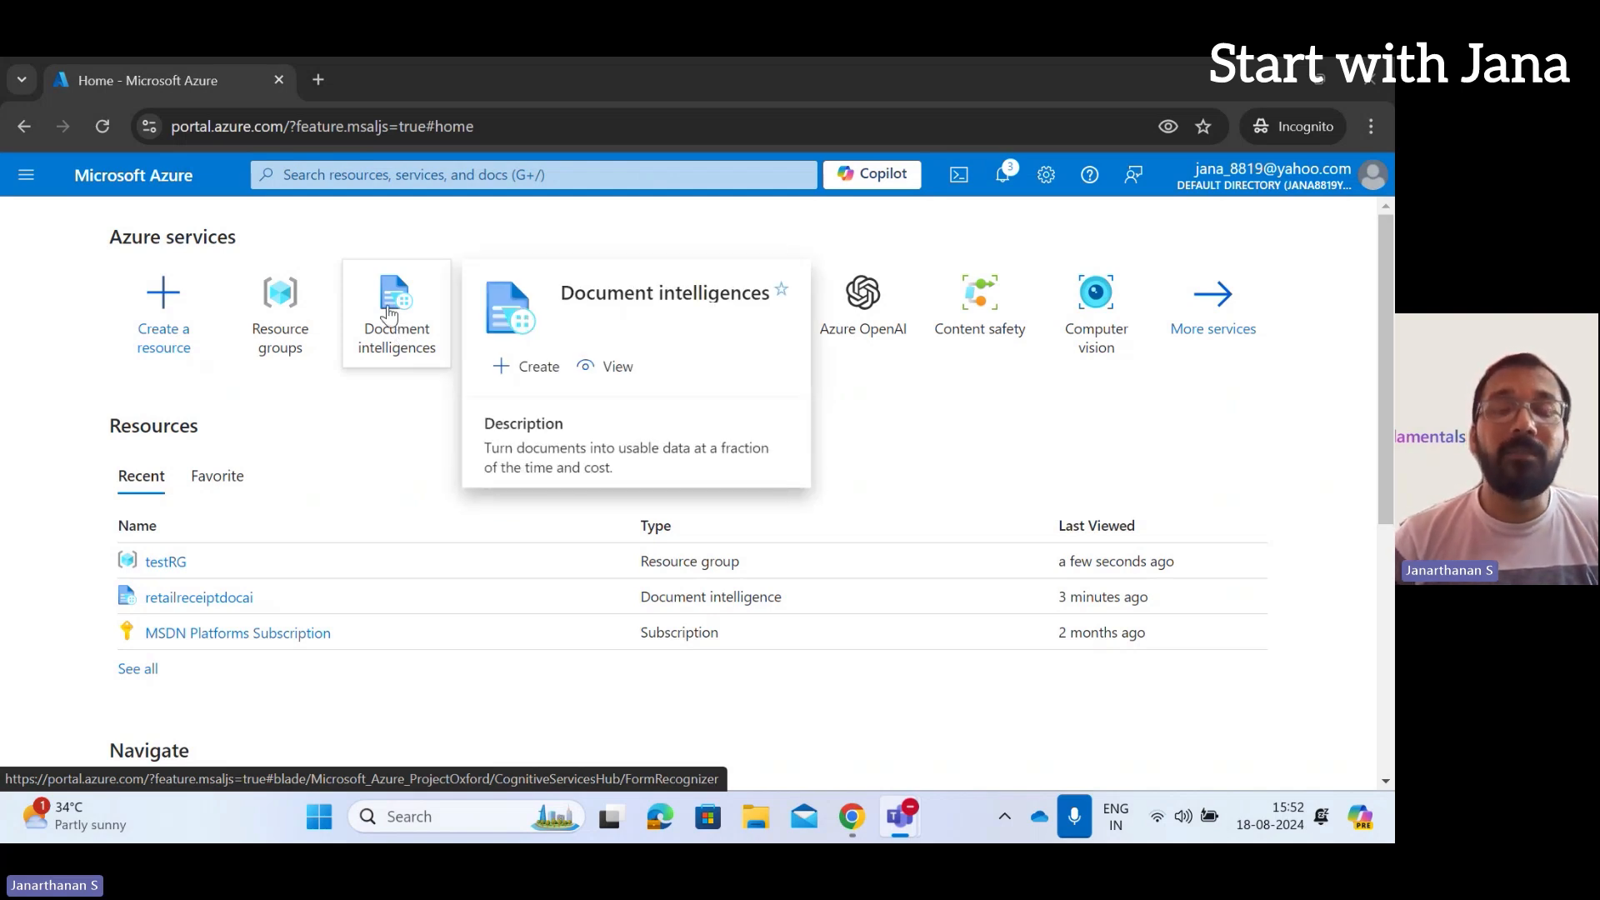
{"action": "left_click", "coordinate": [390, 313]}
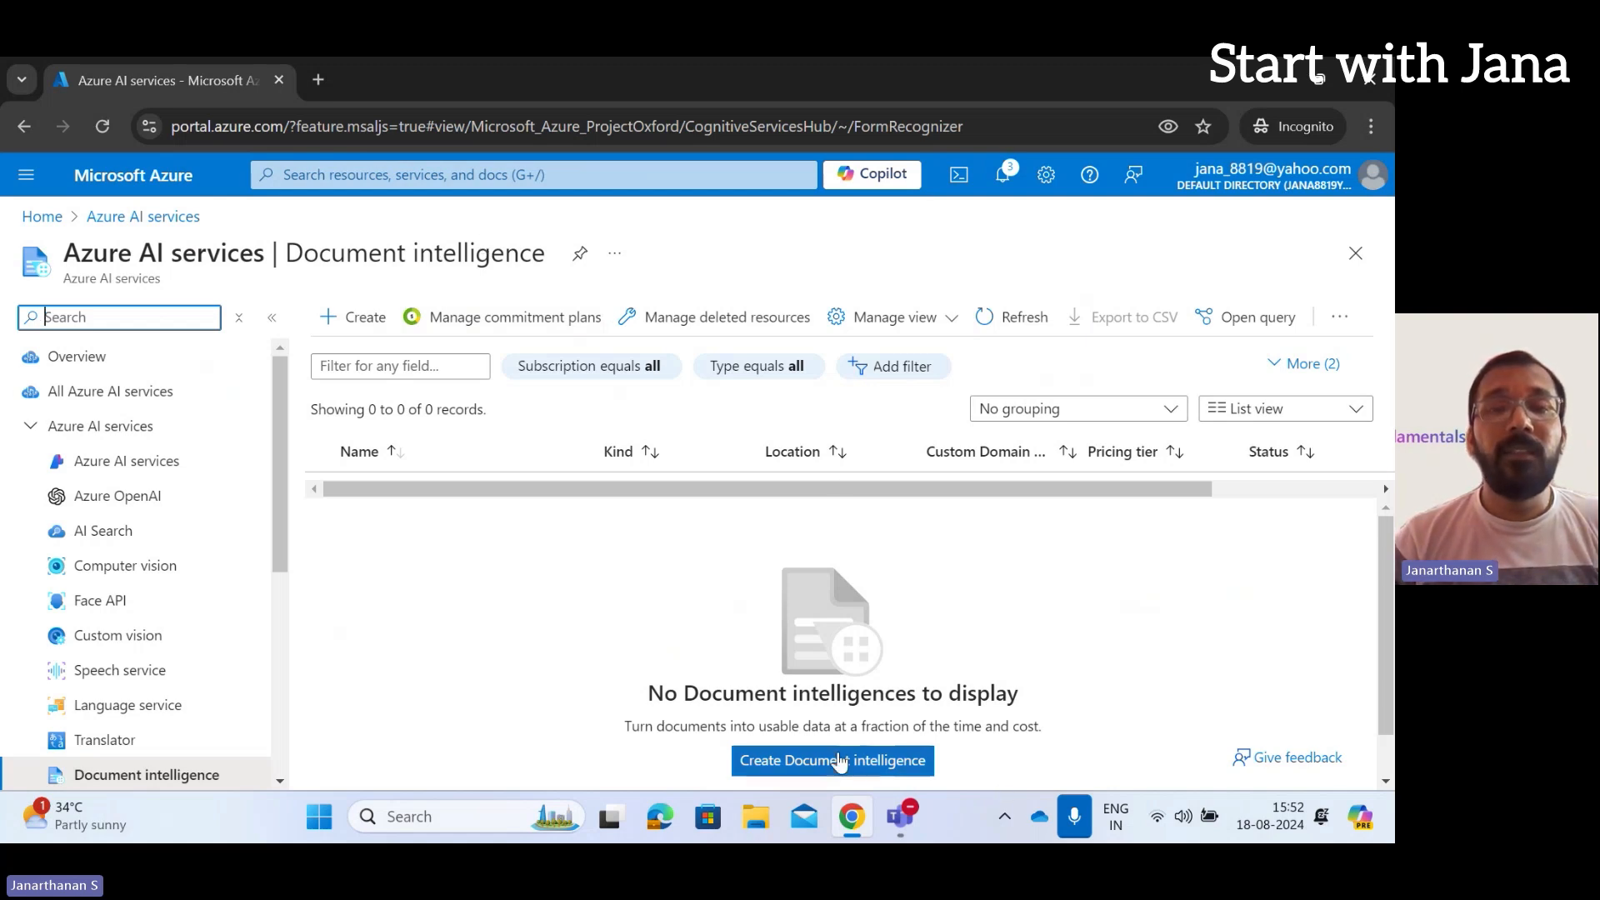
Start a new Document Intelligence resource and bring the Basics tab's Instance Details into view
{"action": "left_click", "coordinate": [763, 773]}
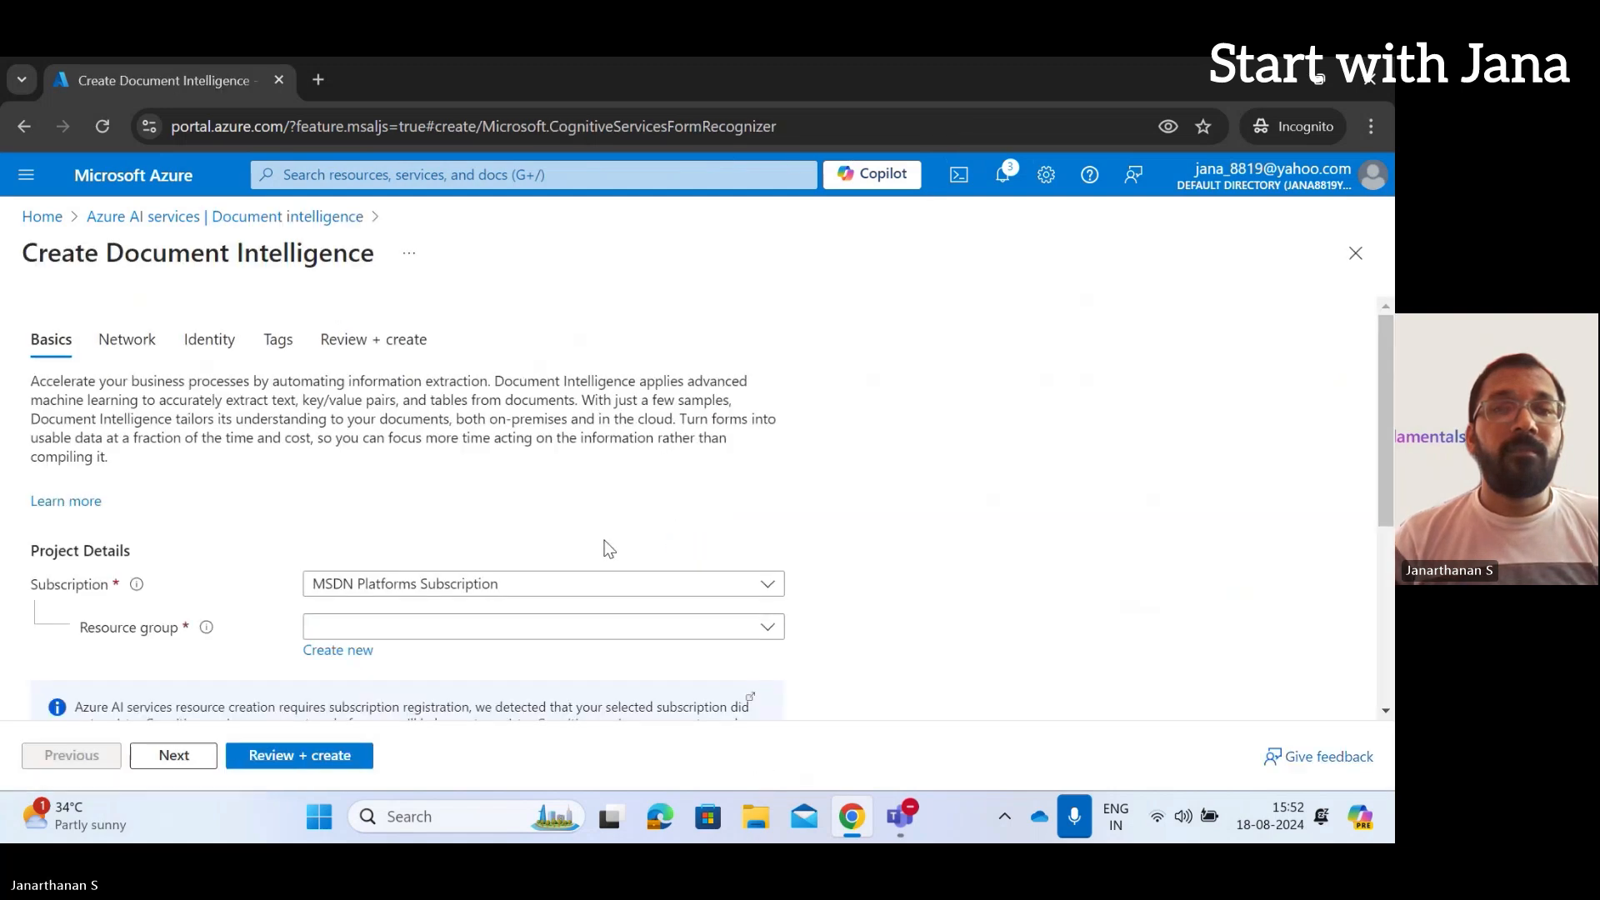
{"action": "scroll", "coordinate": [608, 547], "scroll_direction": "down", "scroll_amount": 3}
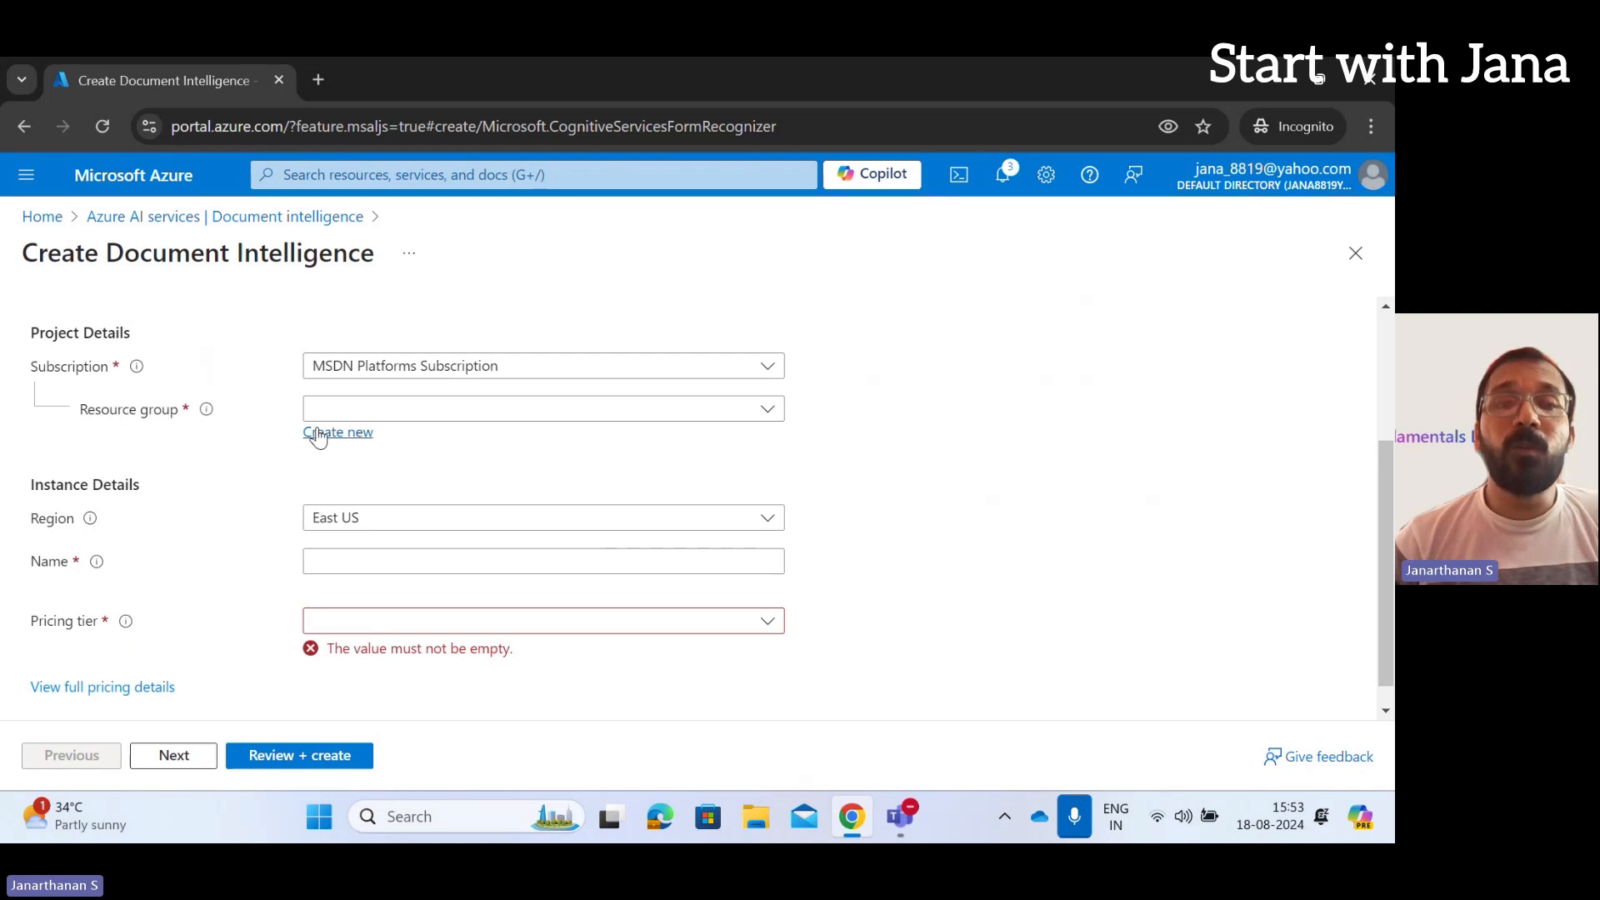
Create a new resource group named testRG for the Document Intelligence resource
{"action": "left_click", "coordinate": [343, 436]}
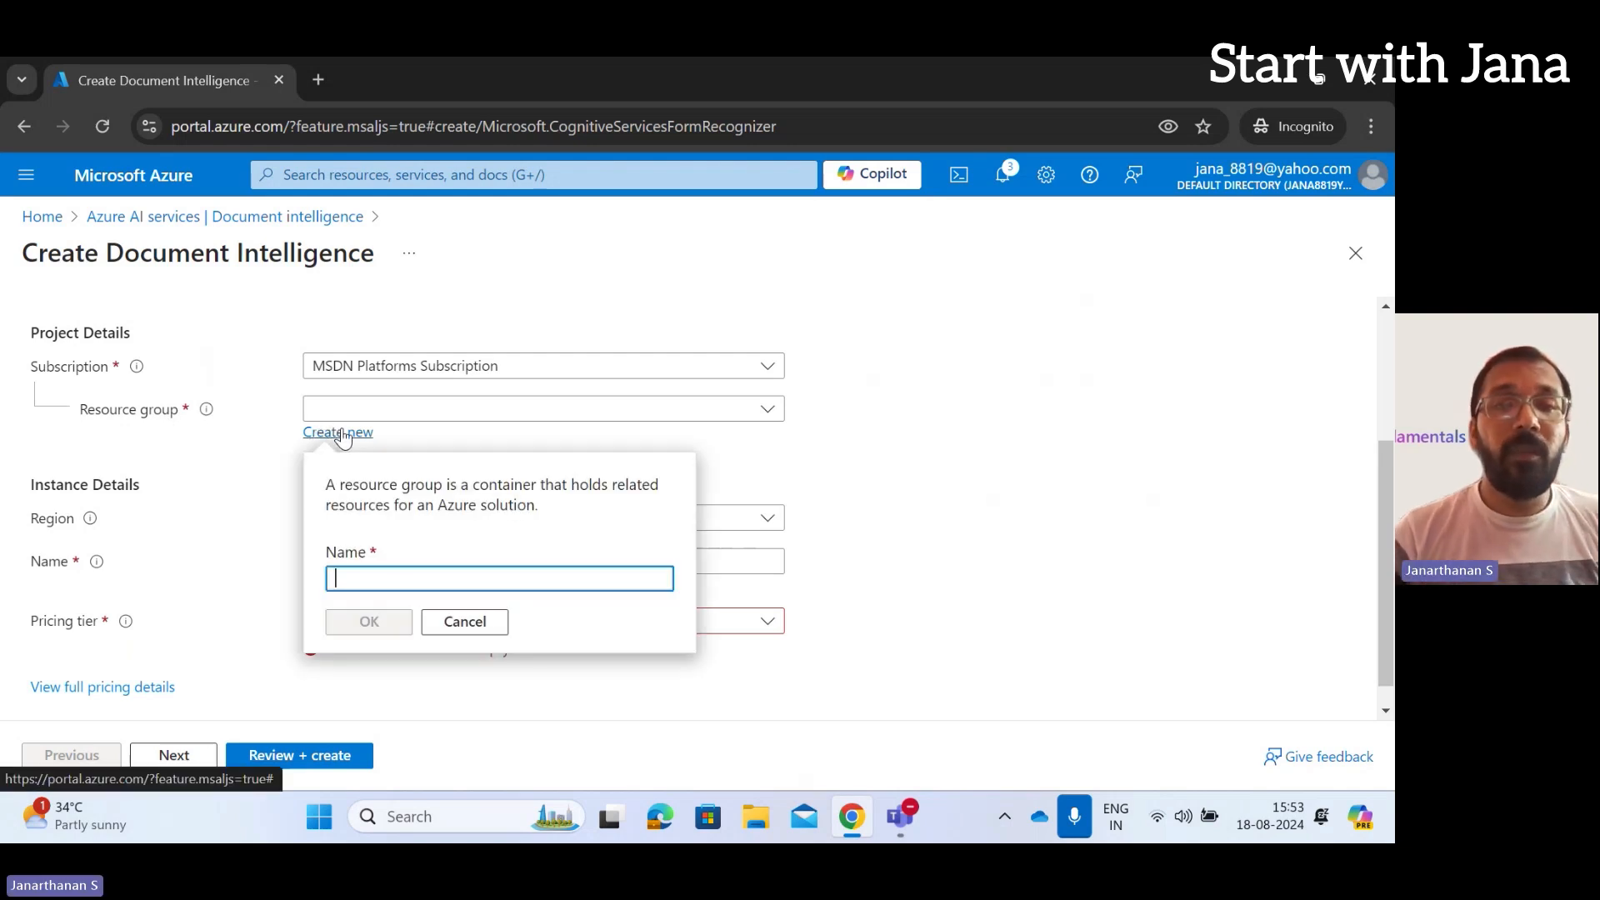
{"action": "type", "text": "test"}
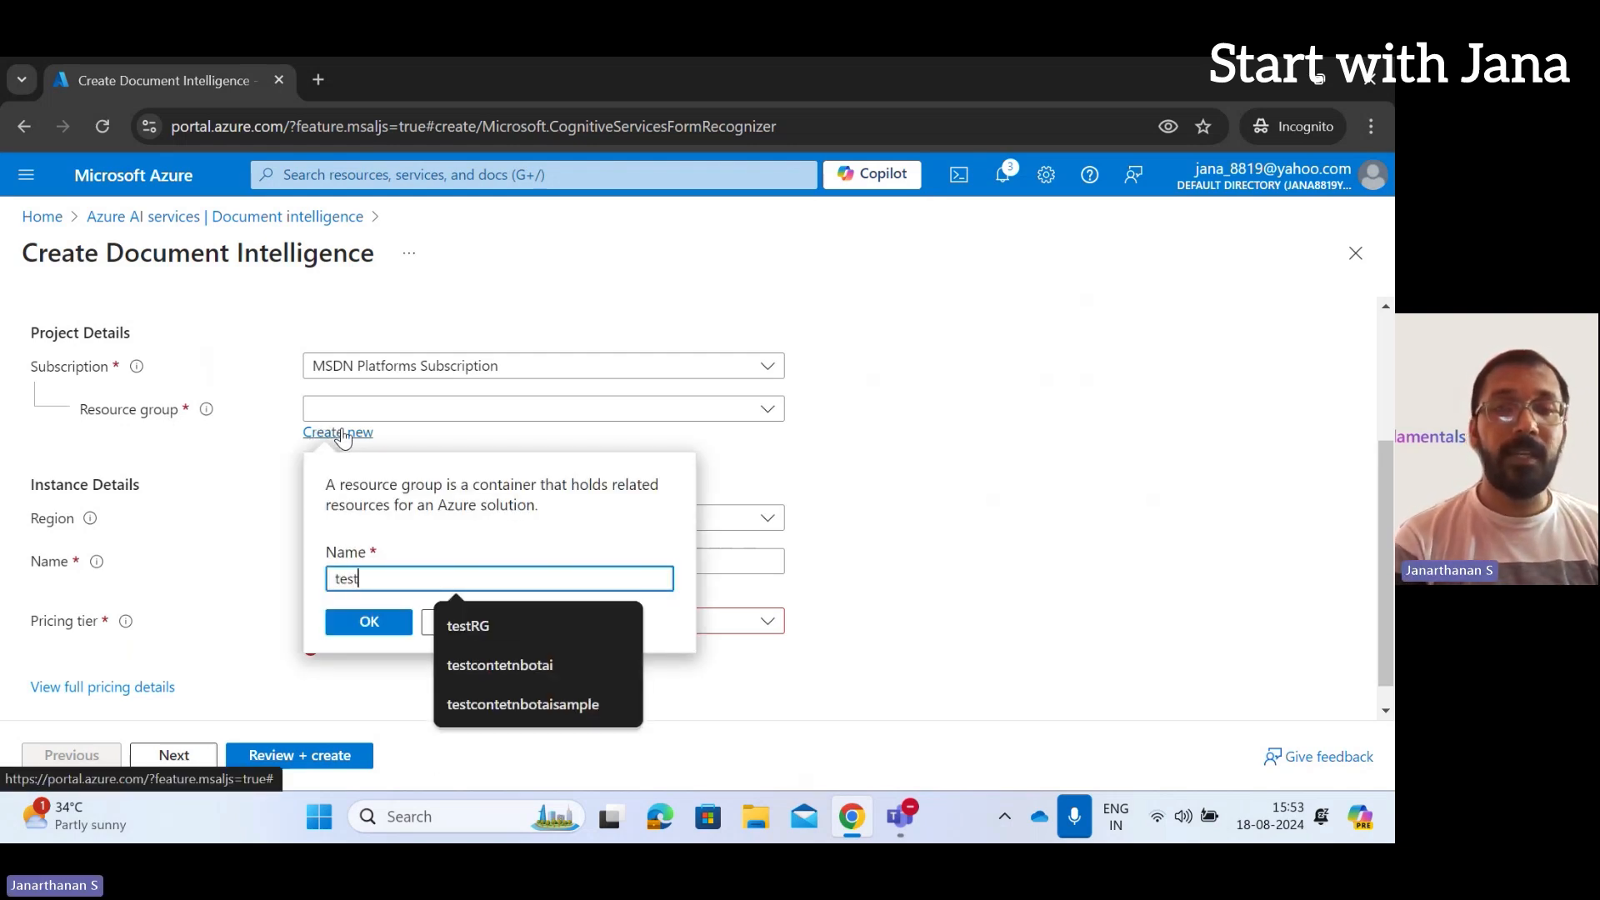
{"action": "type", "text": "R"}
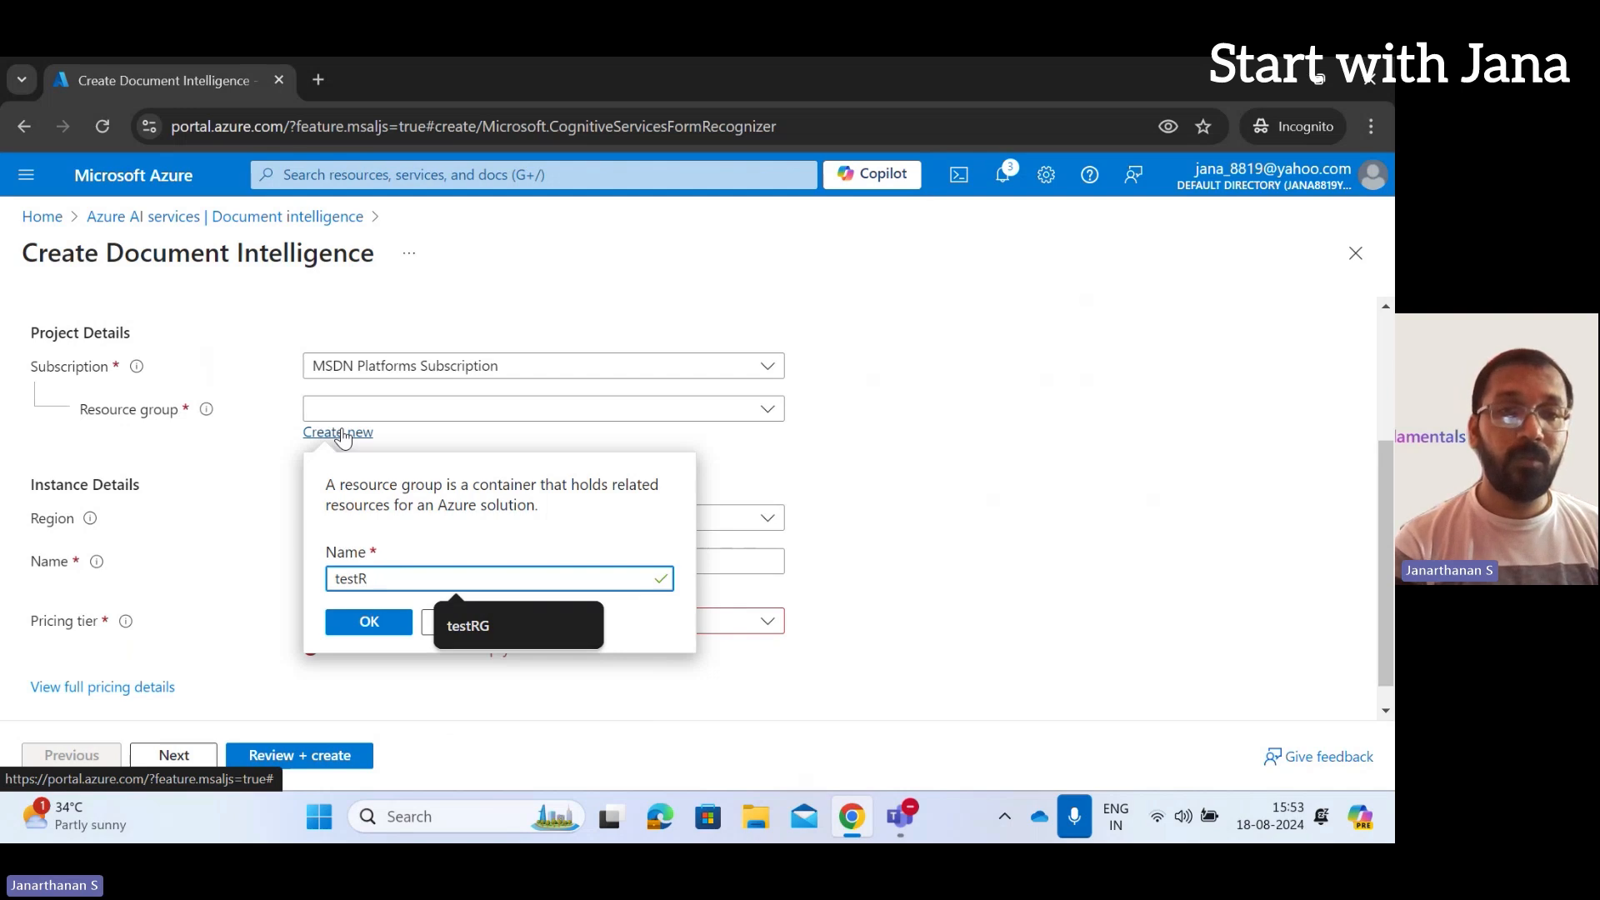
{"action": "type", "text": "G"}
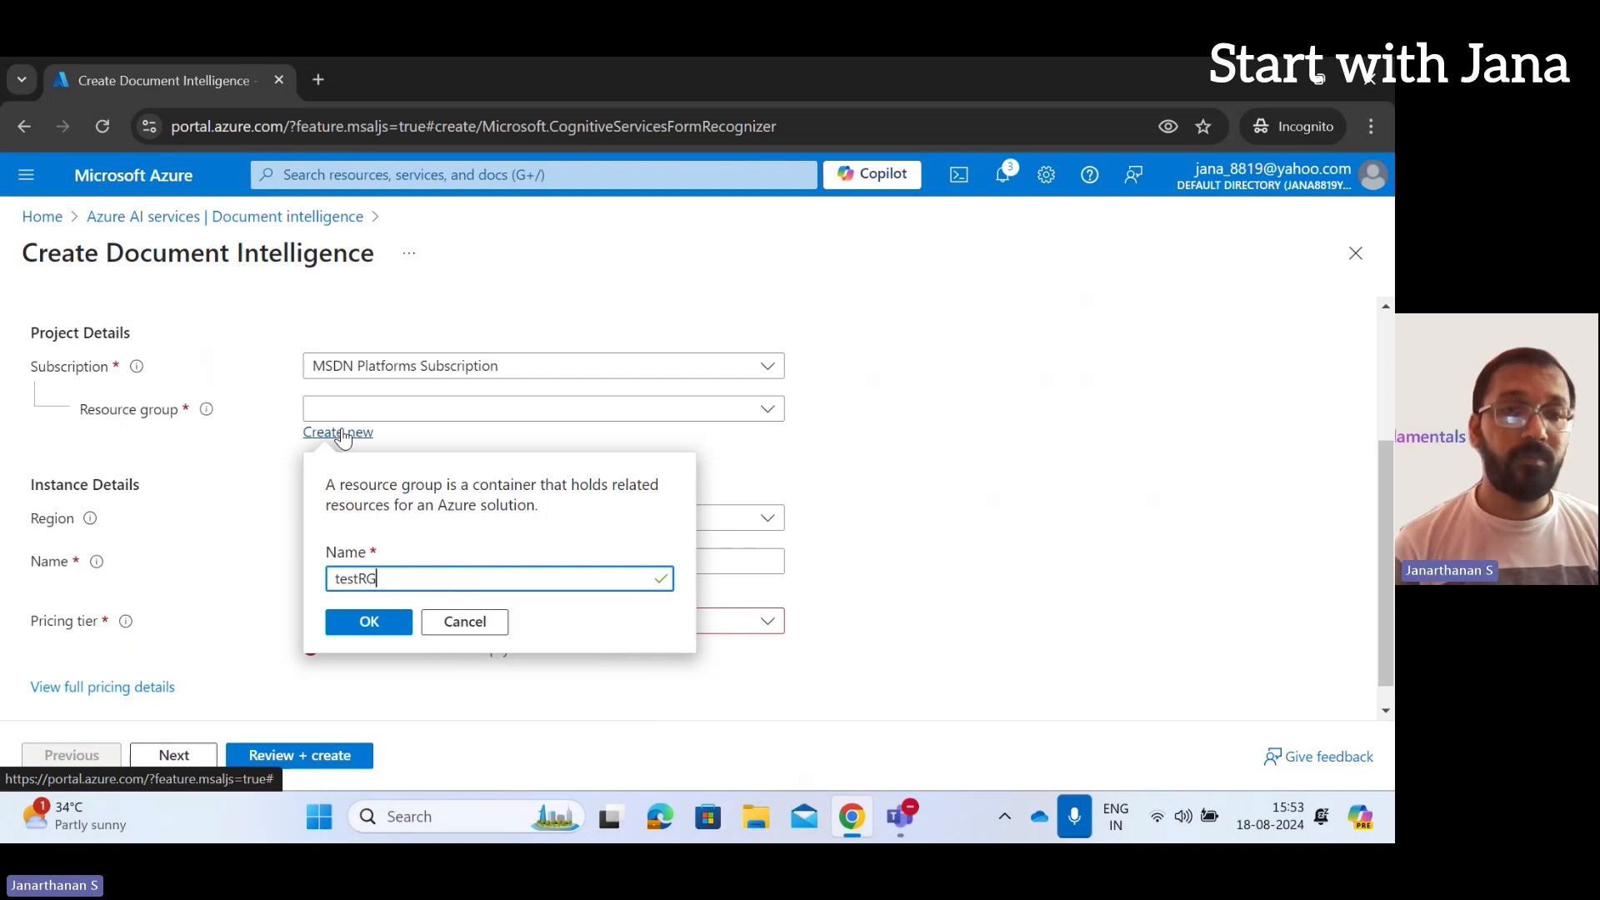
{"action": "left_click", "coordinate": [370, 623]}
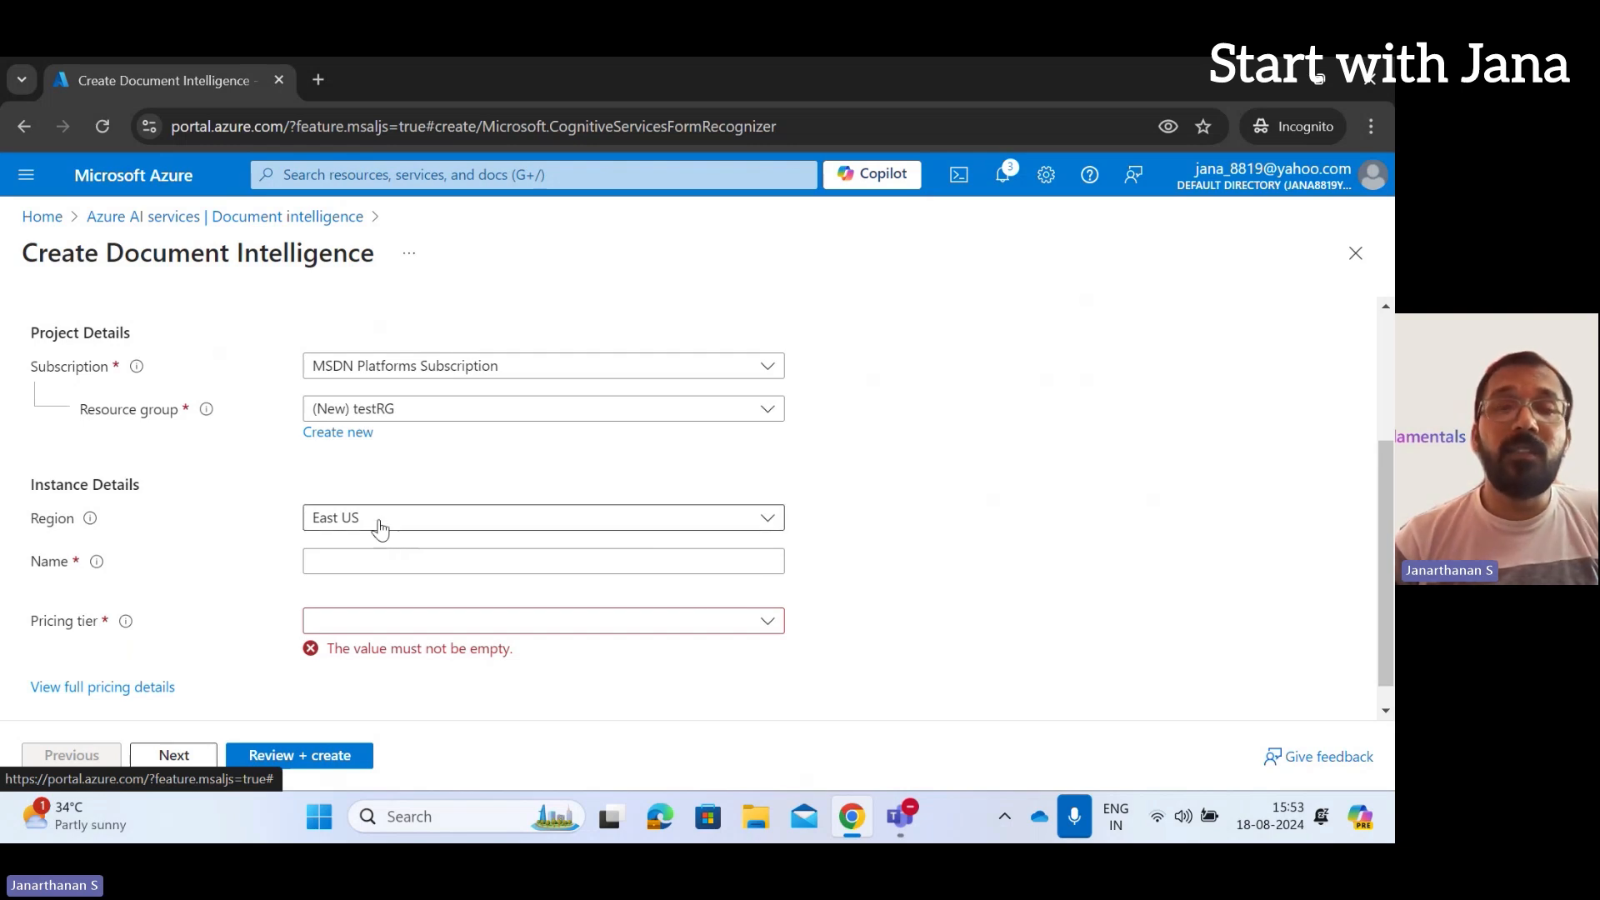
Name the resource retailreceiptanalyzedoc, choose the Standard S0 pricing tier, and go to Review + create
{"action": "left_click", "coordinate": [382, 554]}
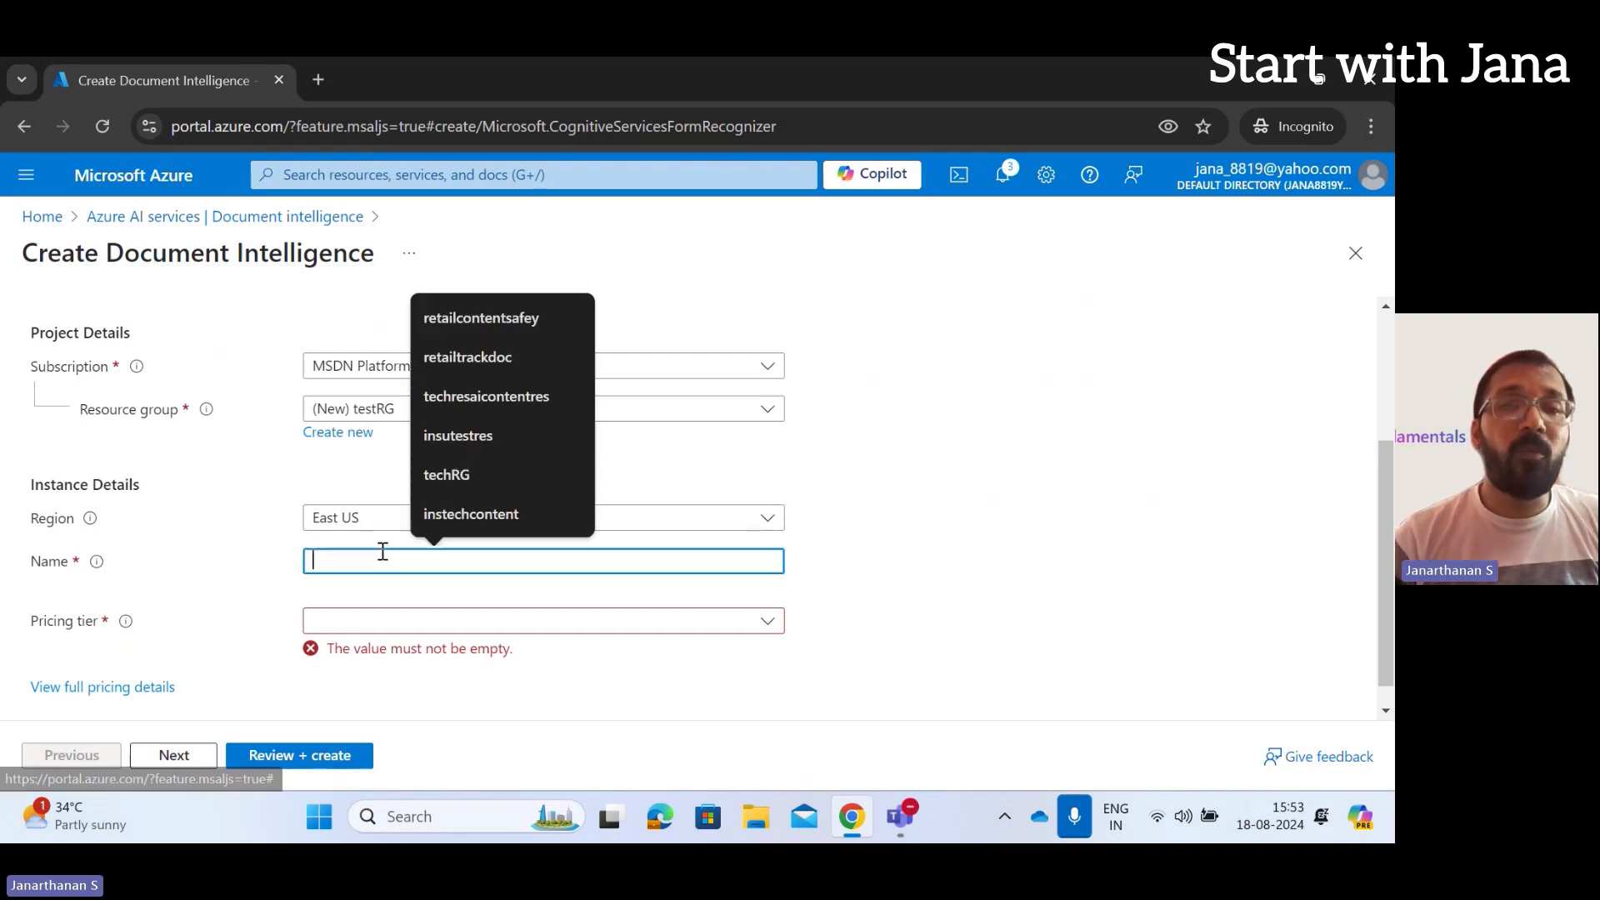
{"action": "type", "text": "retail"}
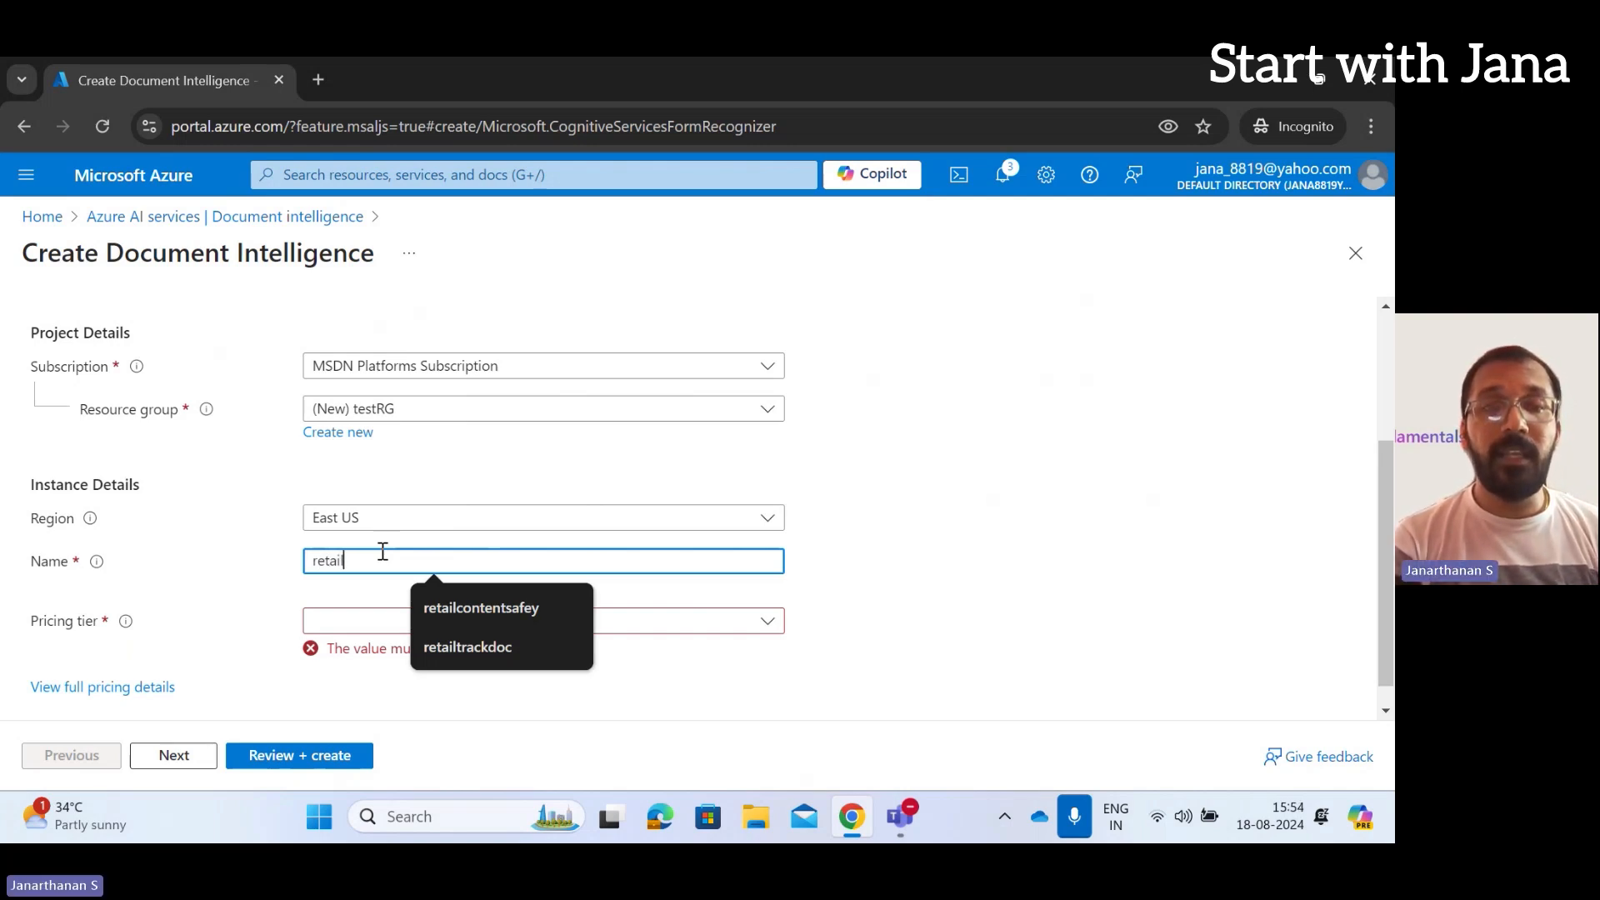
{"action": "type", "text": "rece"}
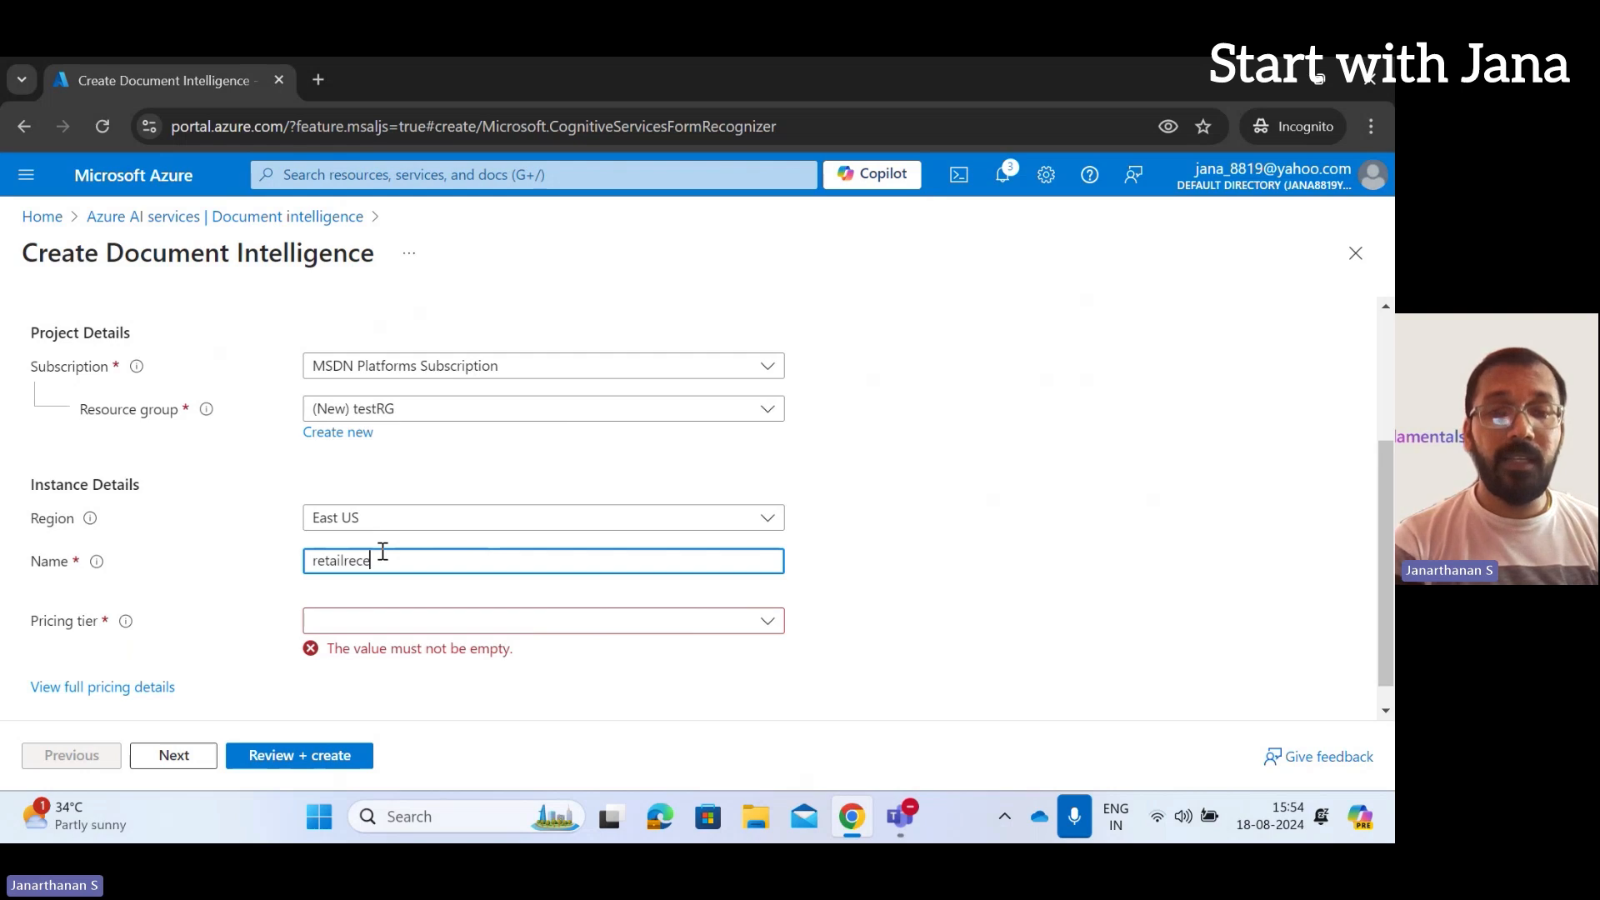
{"action": "type", "text": "iptanal"}
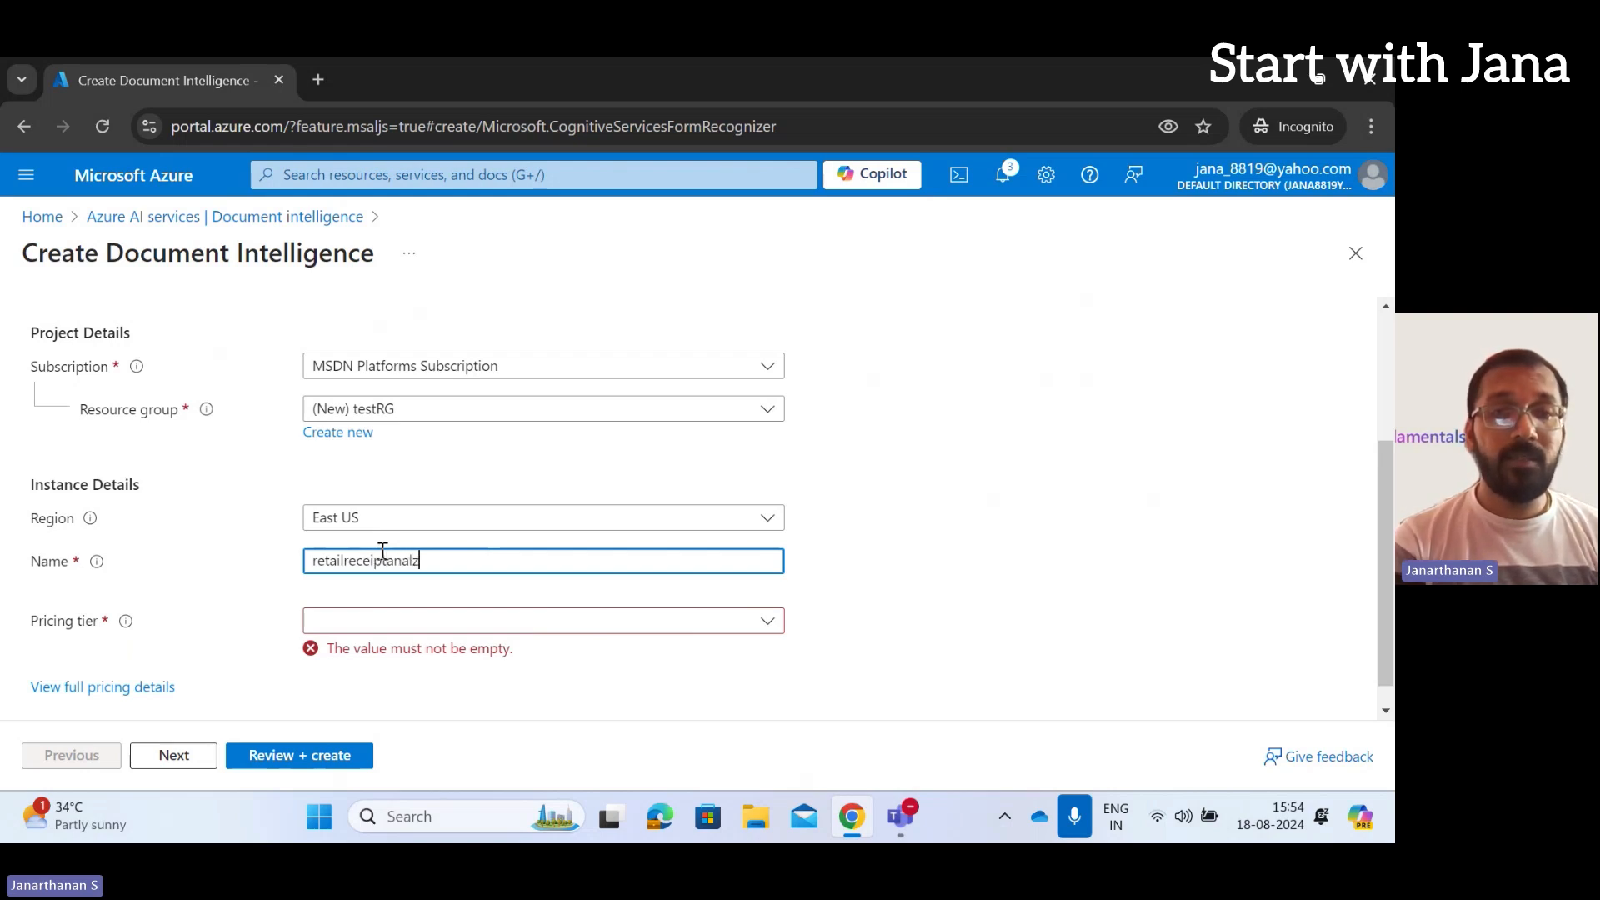
{"action": "type", "text": "yzedoc"}
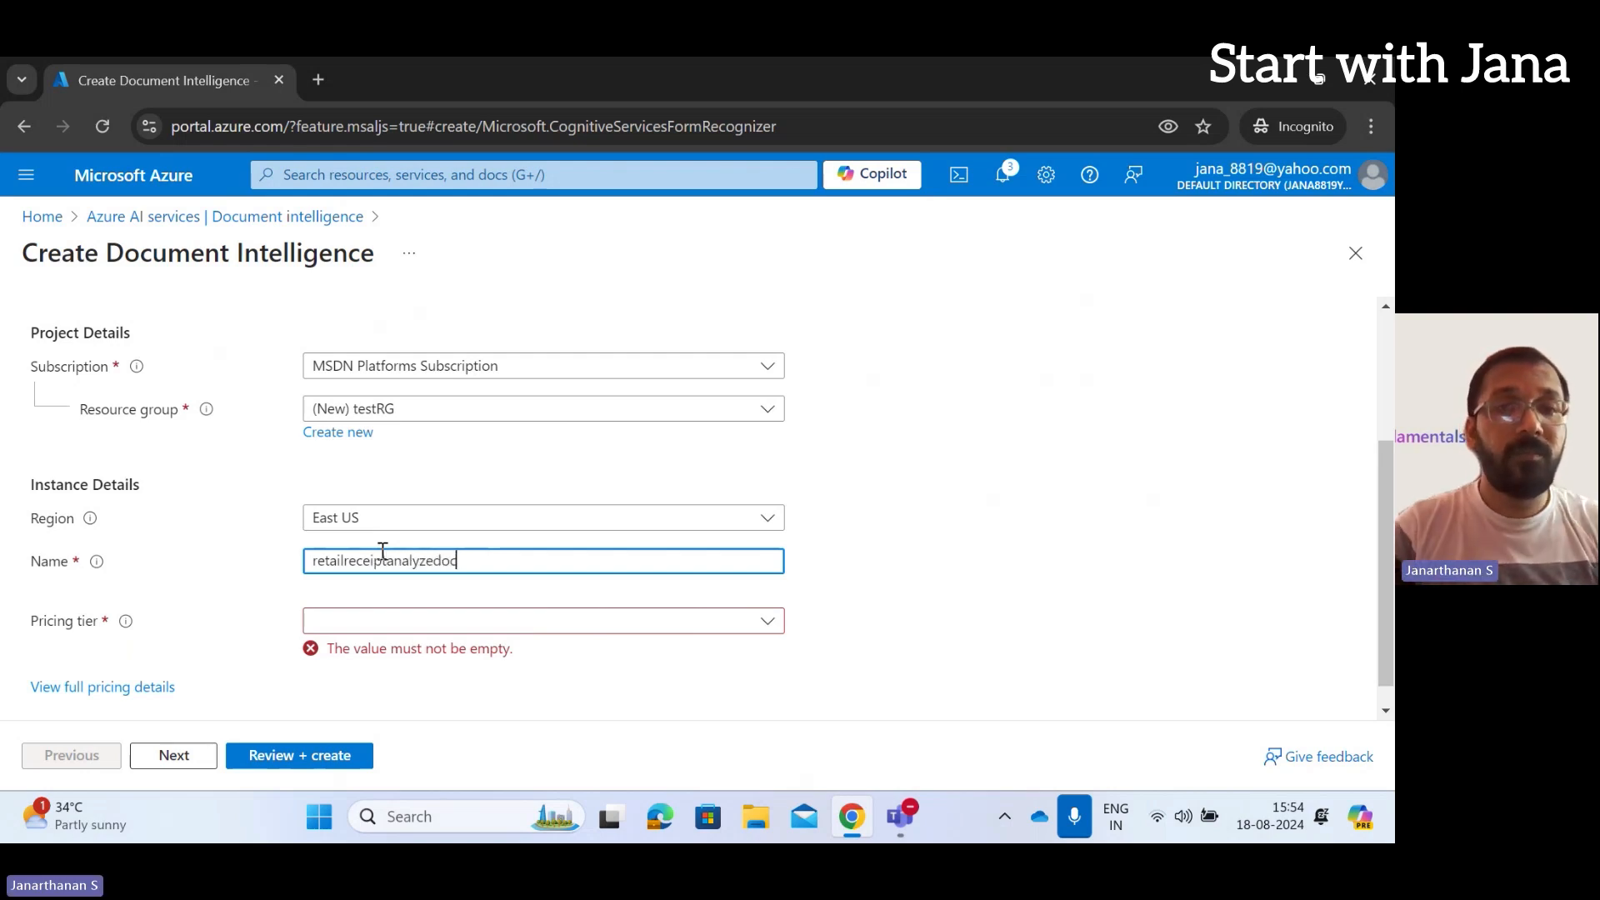
{"action": "left_click", "coordinate": [413, 620]}
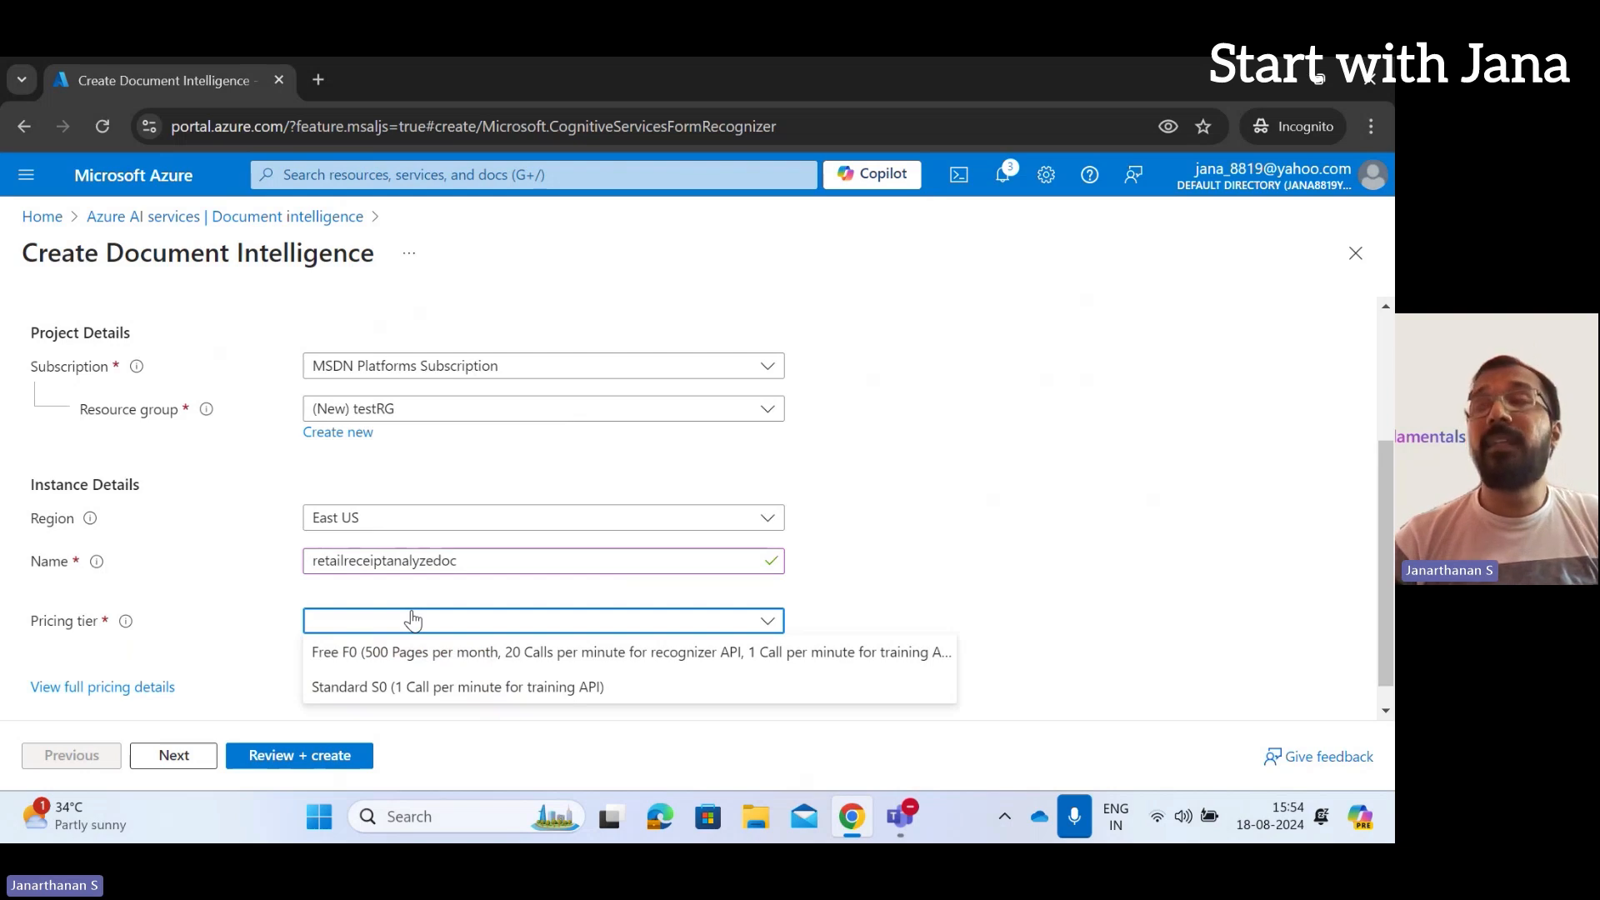
{"action": "left_click", "coordinate": [475, 687]}
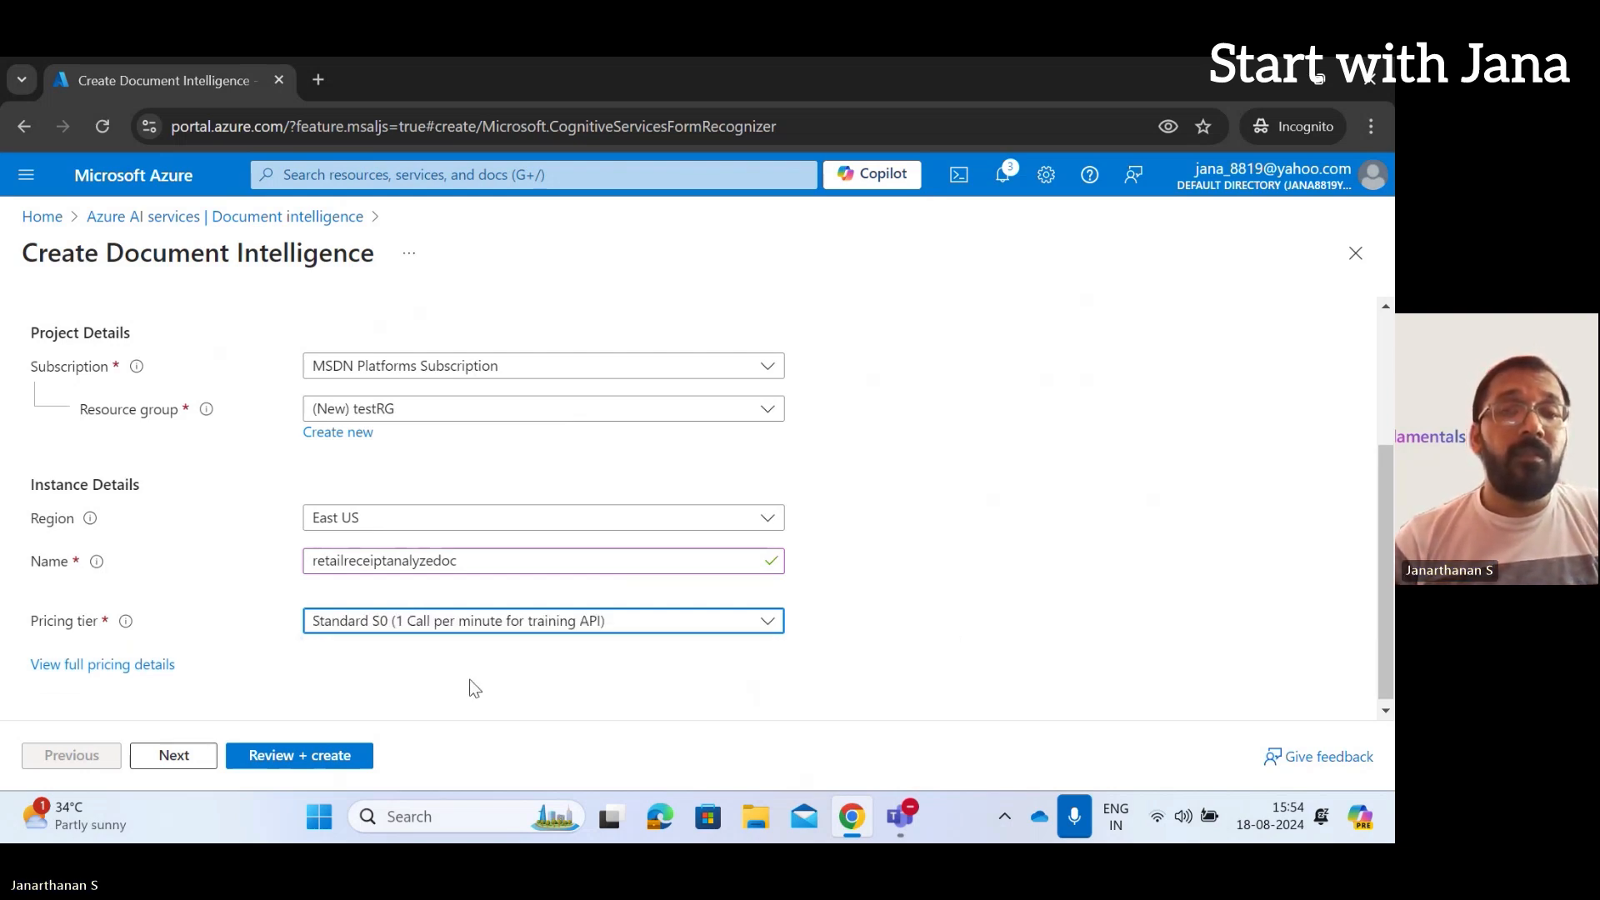
{"action": "left_click", "coordinate": [302, 757]}
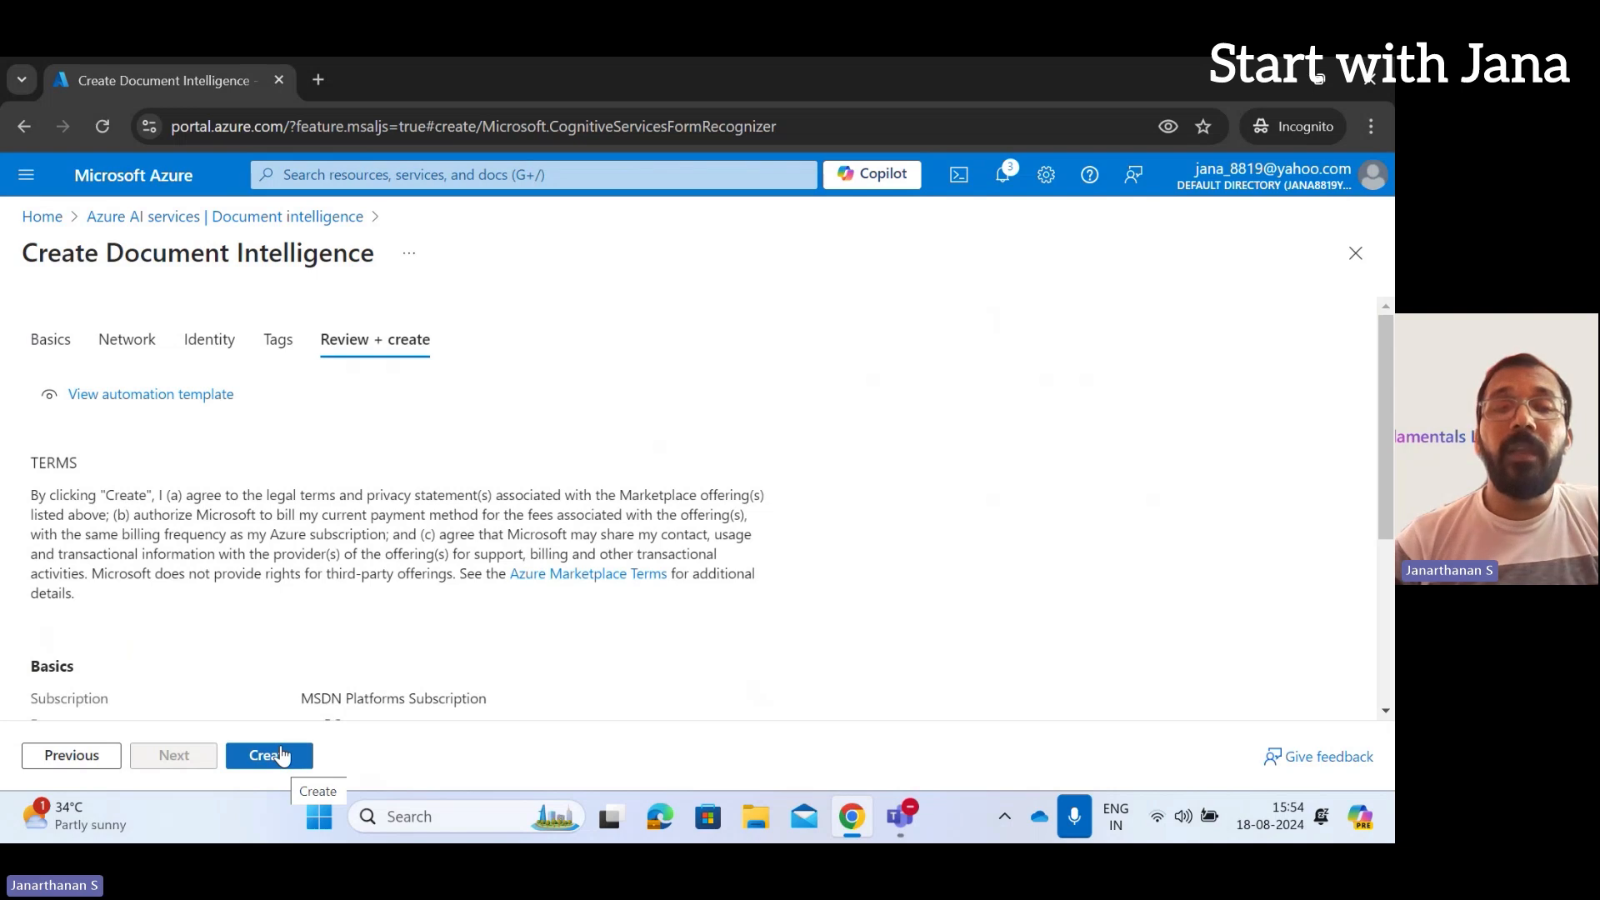
Create the retailreceiptanalyzedoc resource in testRG and wait until the deployment completes
{"action": "left_click", "coordinate": [281, 755]}
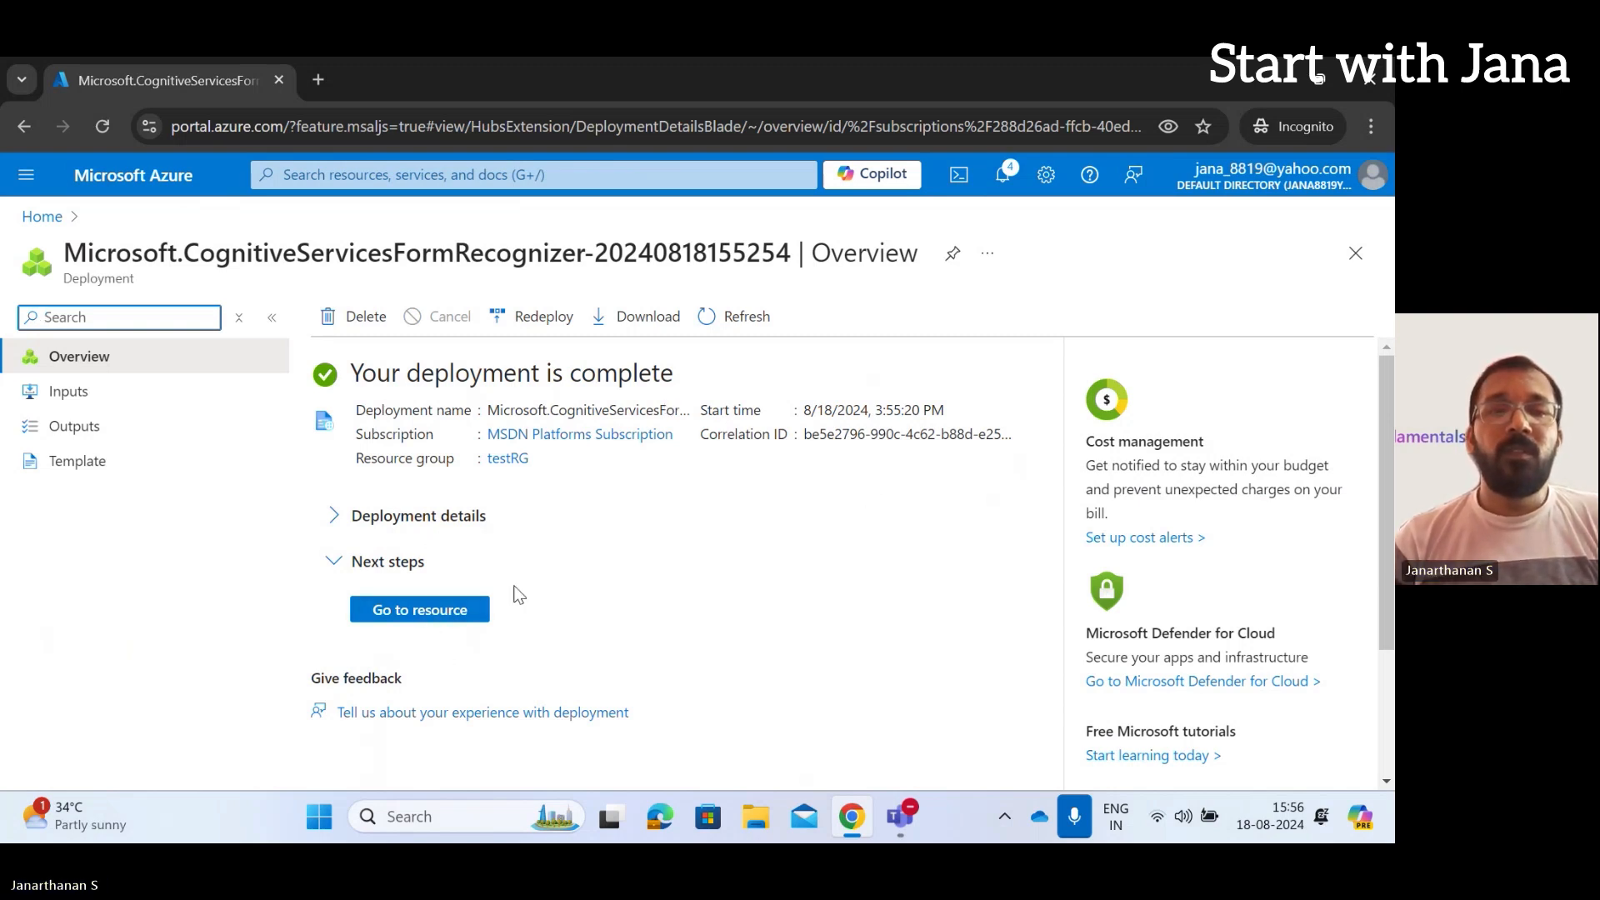
Go to the retailreceiptanalyzedoc resource and launch Document Intelligence Studio from Get Started
{"action": "left_click", "coordinate": [445, 612]}
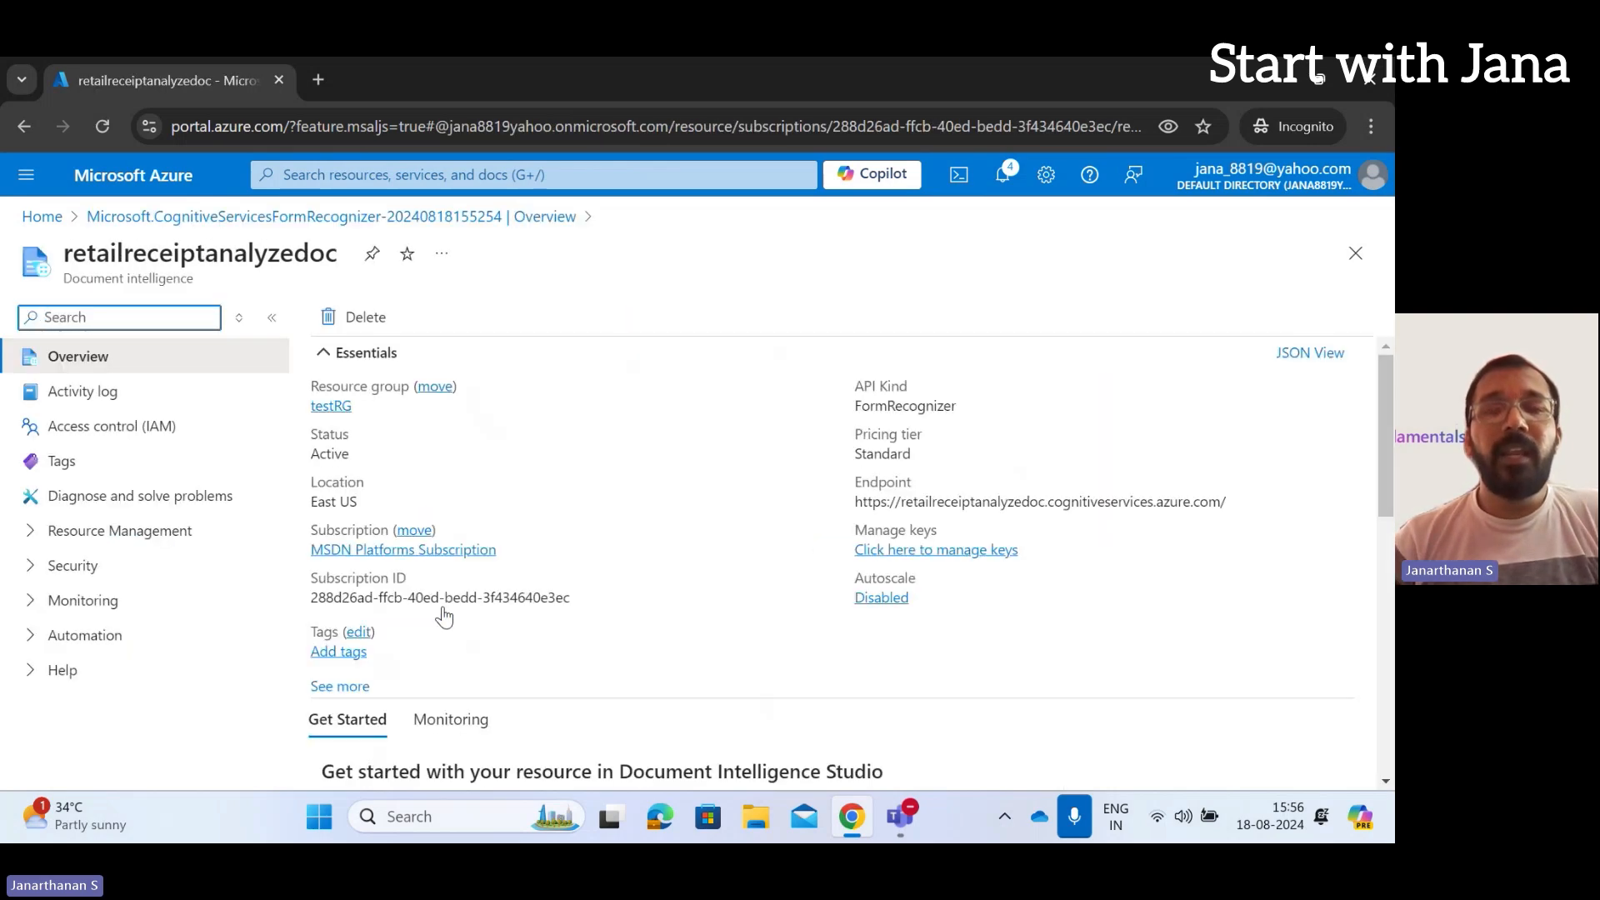
{"action": "scroll", "coordinate": [444, 617], "scroll_direction": "down", "scroll_amount": 4}
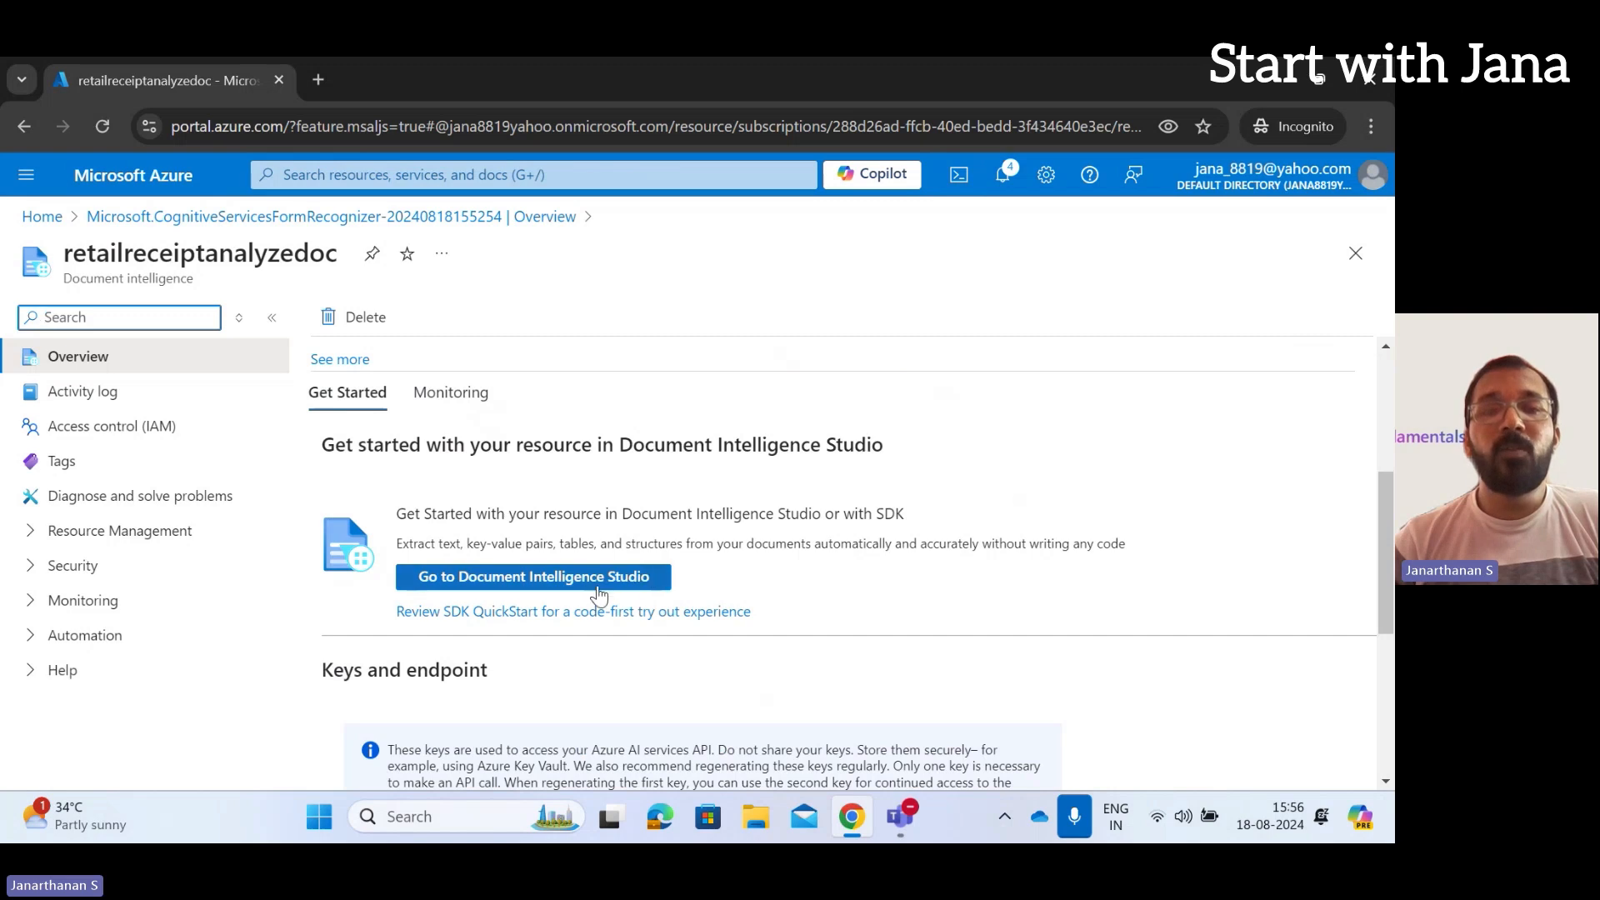
{"action": "left_click", "coordinate": [598, 584]}
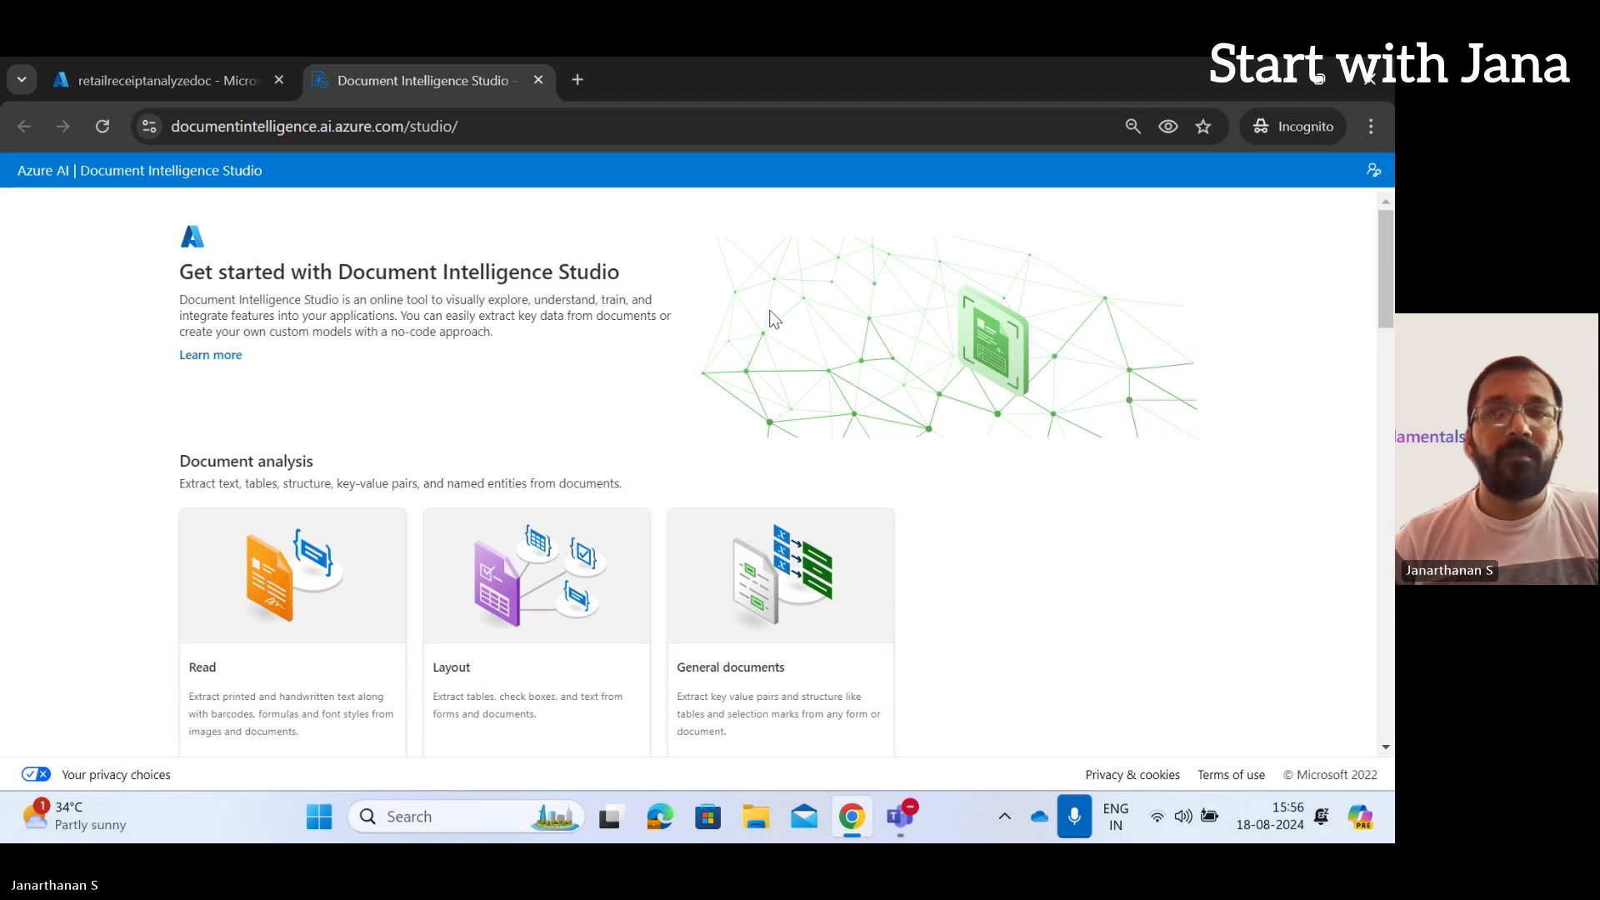
Sign in to Document Intelligence Studio with the existing Azure account, then scroll toward Prebuilt models
{"action": "left_click", "coordinate": [1375, 170]}
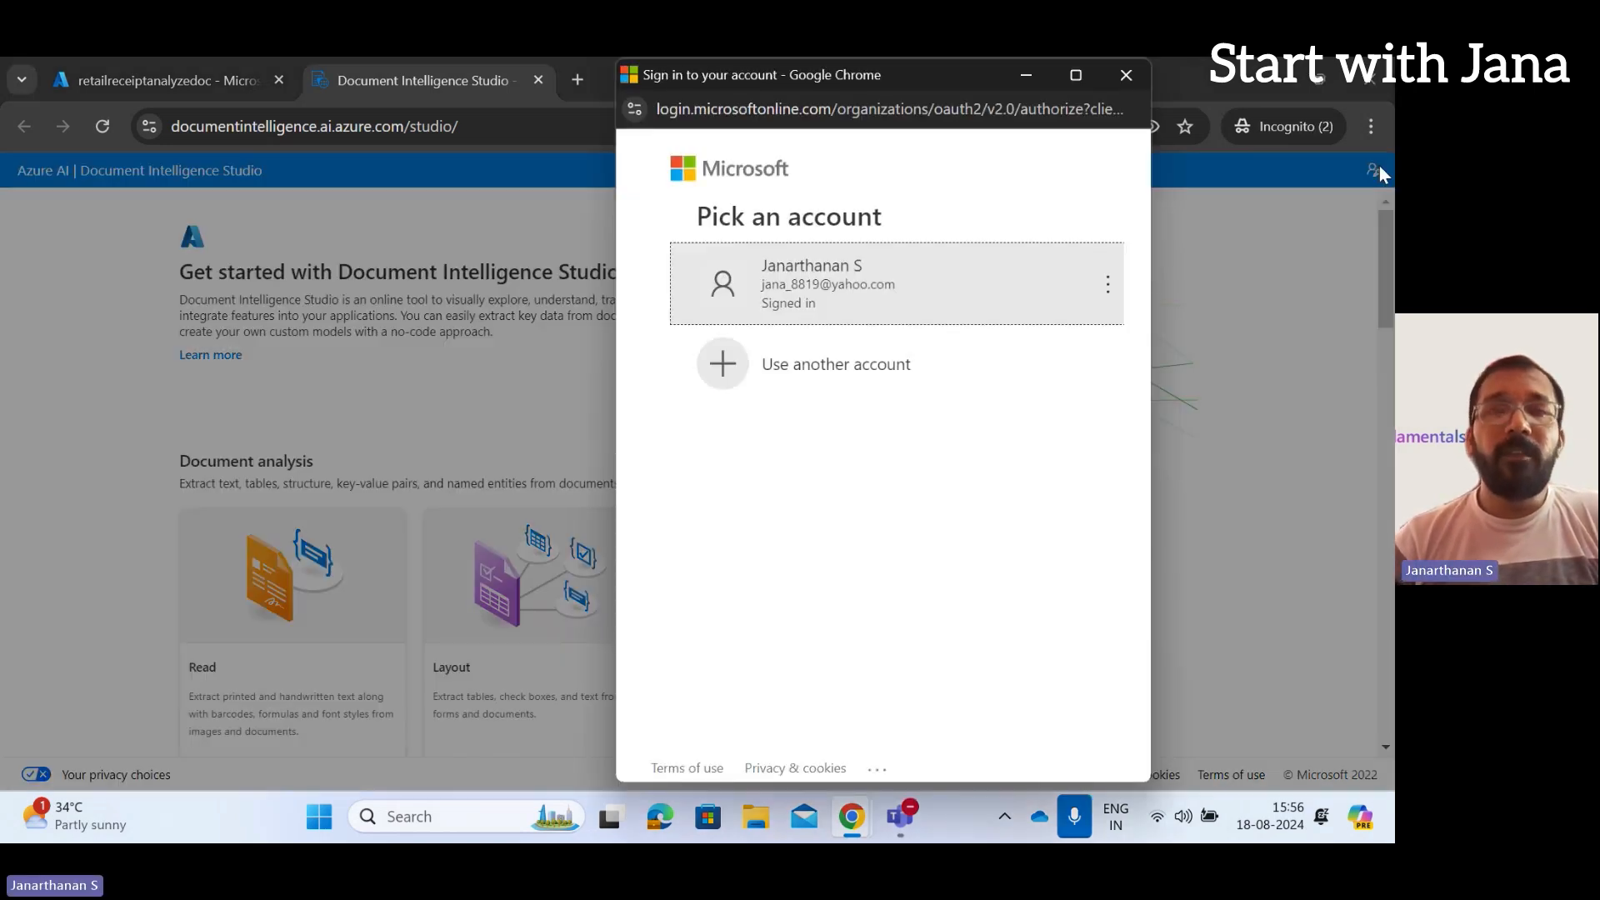
{"action": "left_click", "coordinate": [867, 288]}
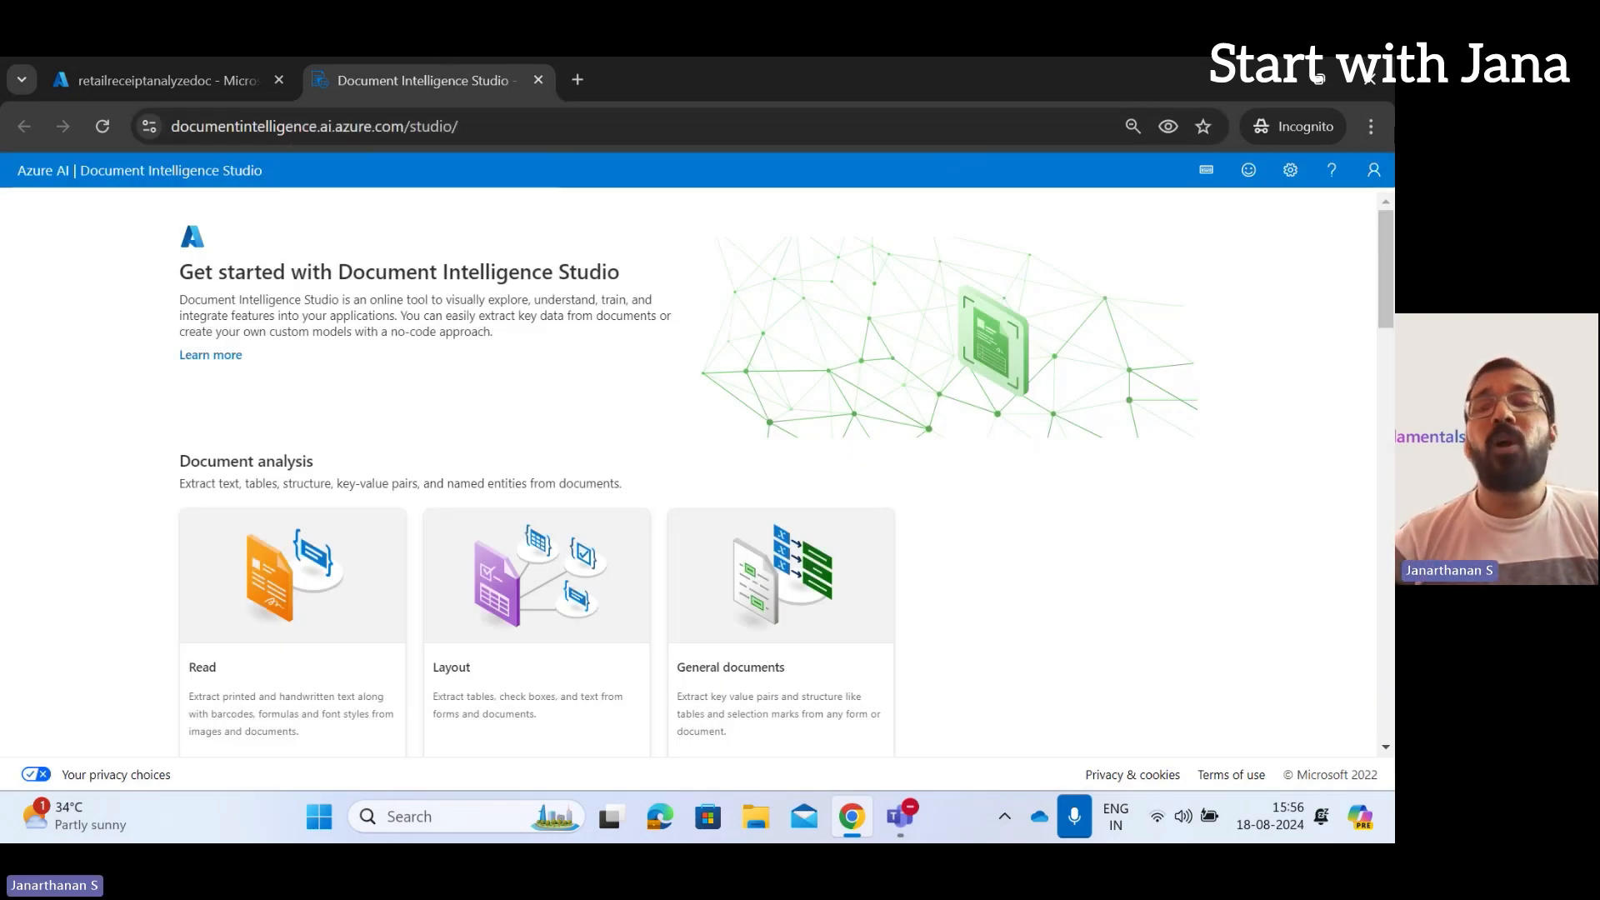
{"action": "scroll", "coordinate": [1114, 414], "scroll_direction": "down", "scroll_amount": 3}
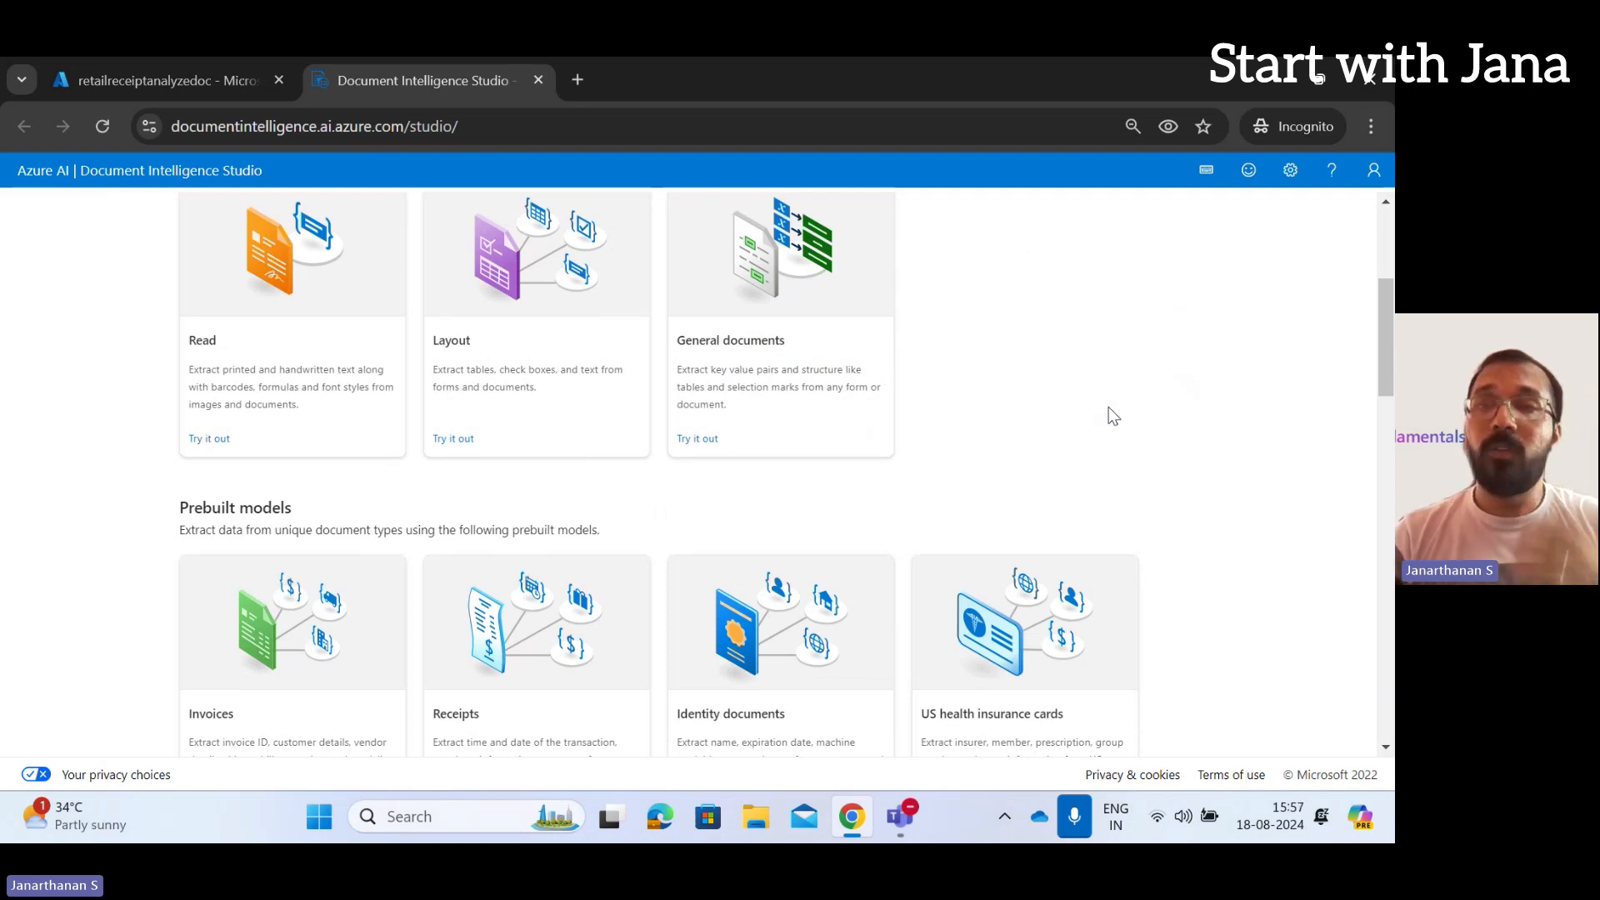
Minimize Chrome and open the desktop's receipt.jpg in Windows Photos
{"action": "left_click", "coordinate": [1267, 80]}
{"action": "double_click", "coordinate": [287, 220]}
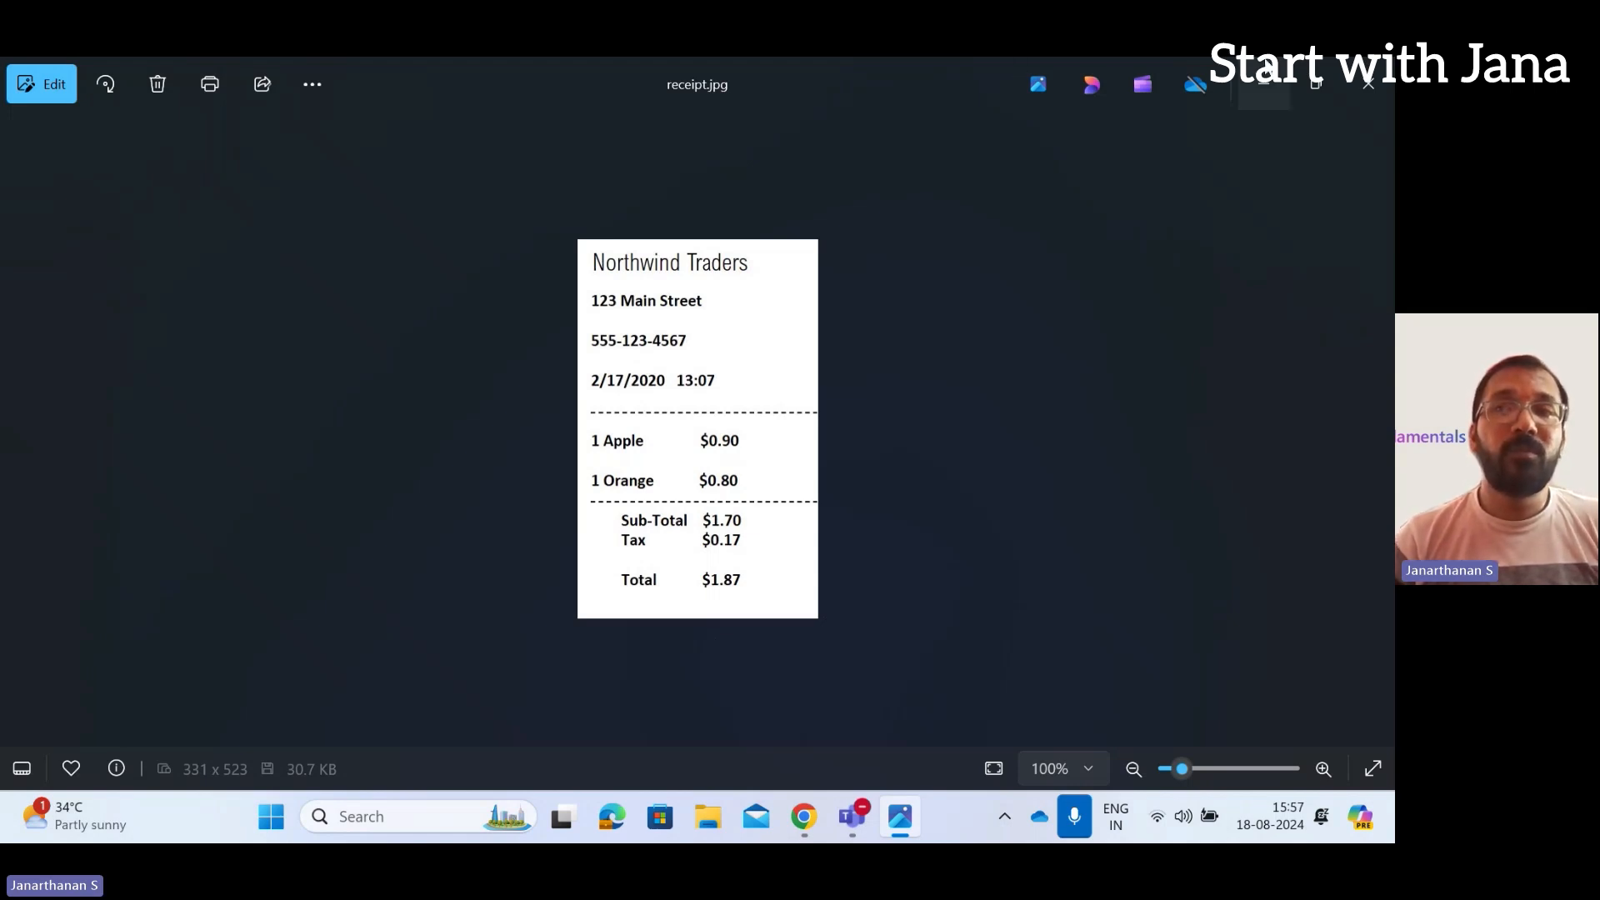
Minimize Photos, restore the Studio window, and scroll down to the Prebuilt models section
{"action": "left_click", "coordinate": [1265, 83]}
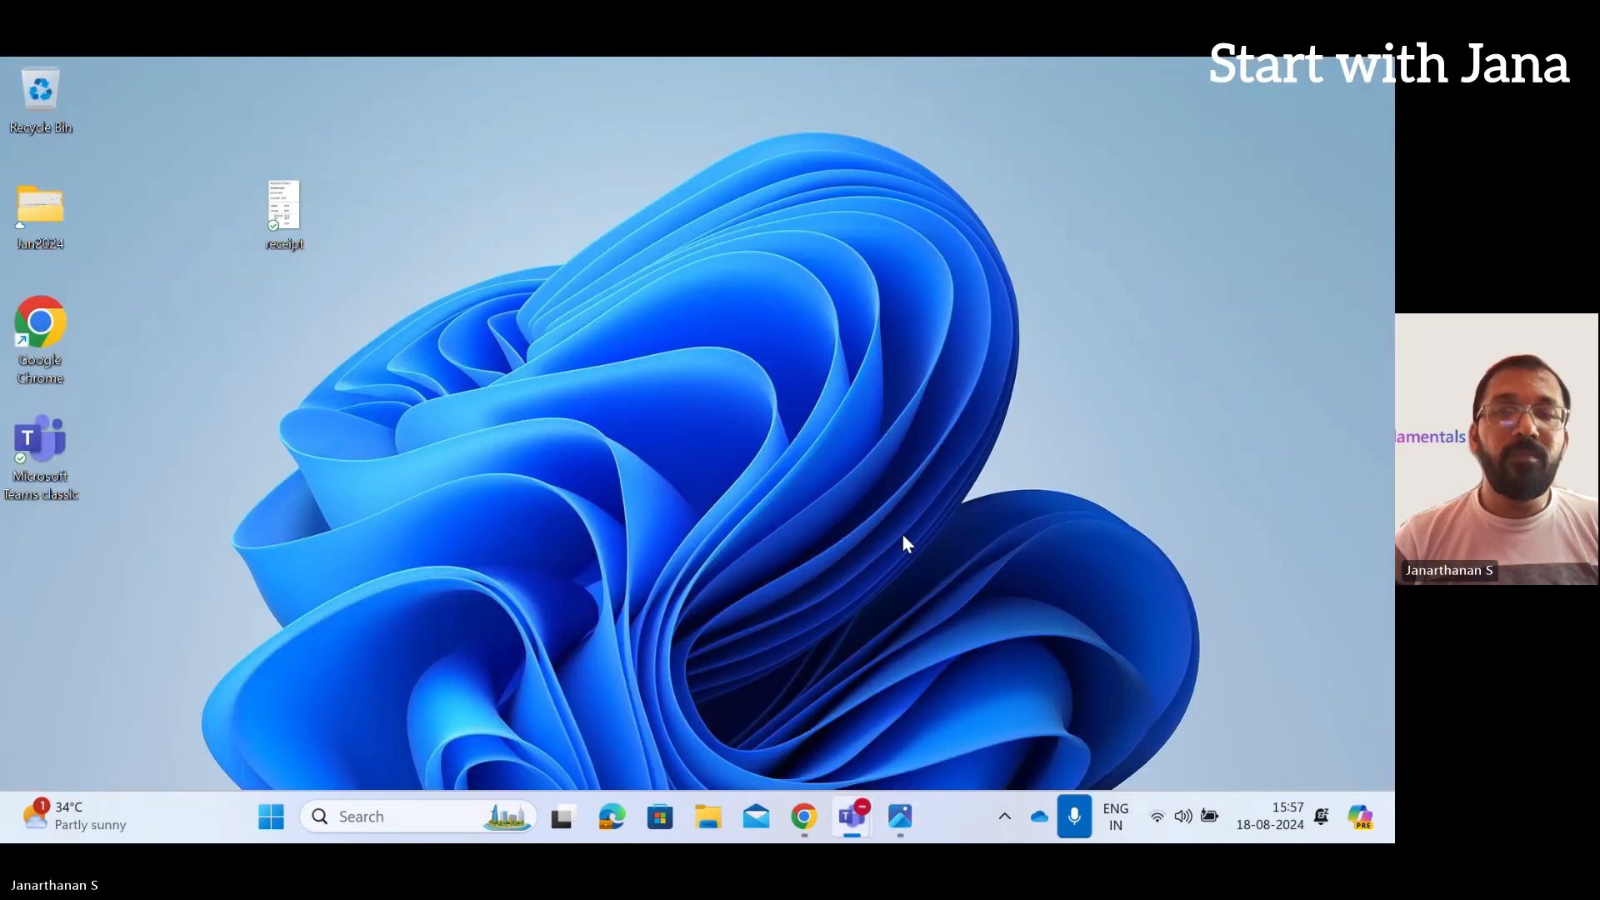
{"action": "left_click", "coordinate": [803, 817]}
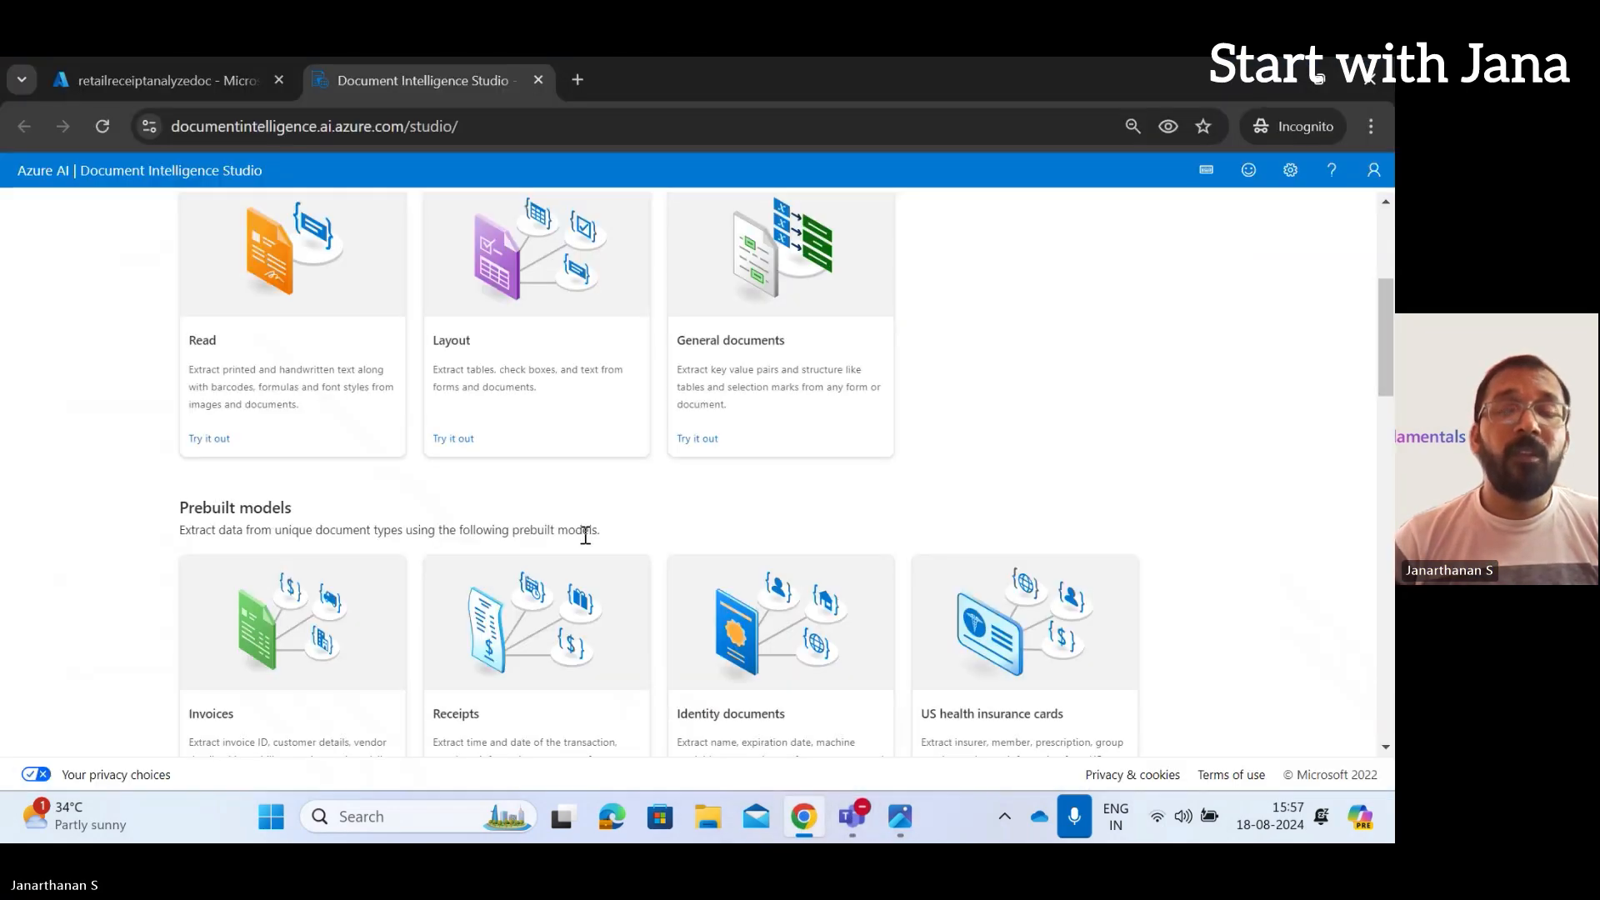
{"action": "scroll", "coordinate": [586, 535], "scroll_direction": "down", "scroll_amount": 1}
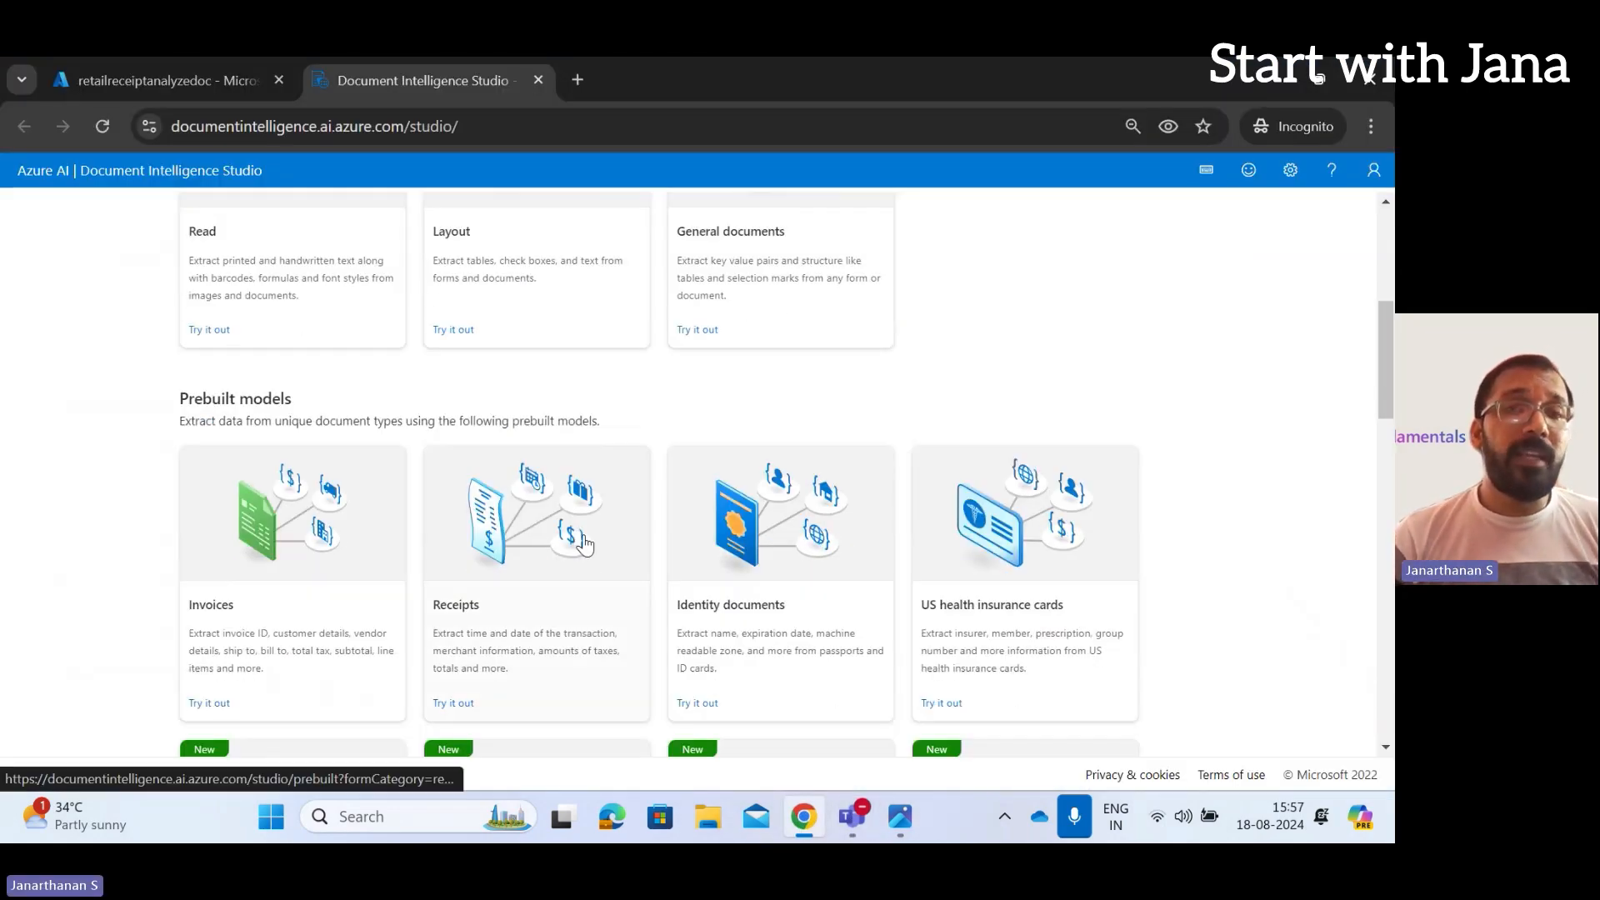
{"action": "scroll", "coordinate": [586, 543], "scroll_direction": "down", "scroll_amount": 1}
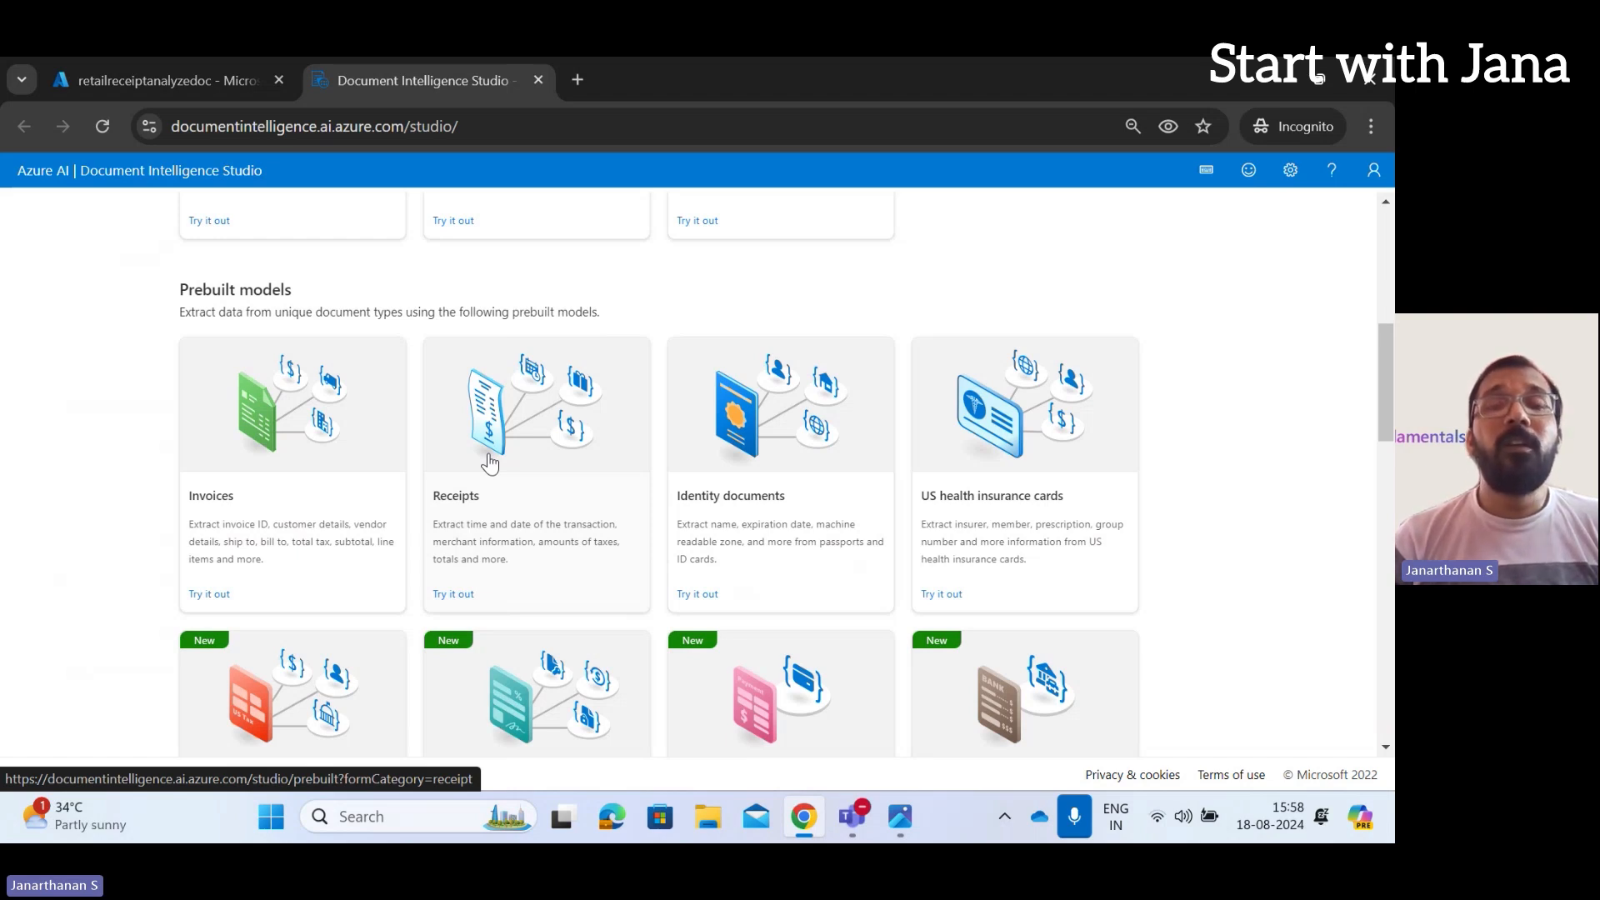
Load Desktop receipt.jpg into the Receipts model and run analysis, which returns an access-denied error
{"action": "left_click", "coordinate": [453, 594]}
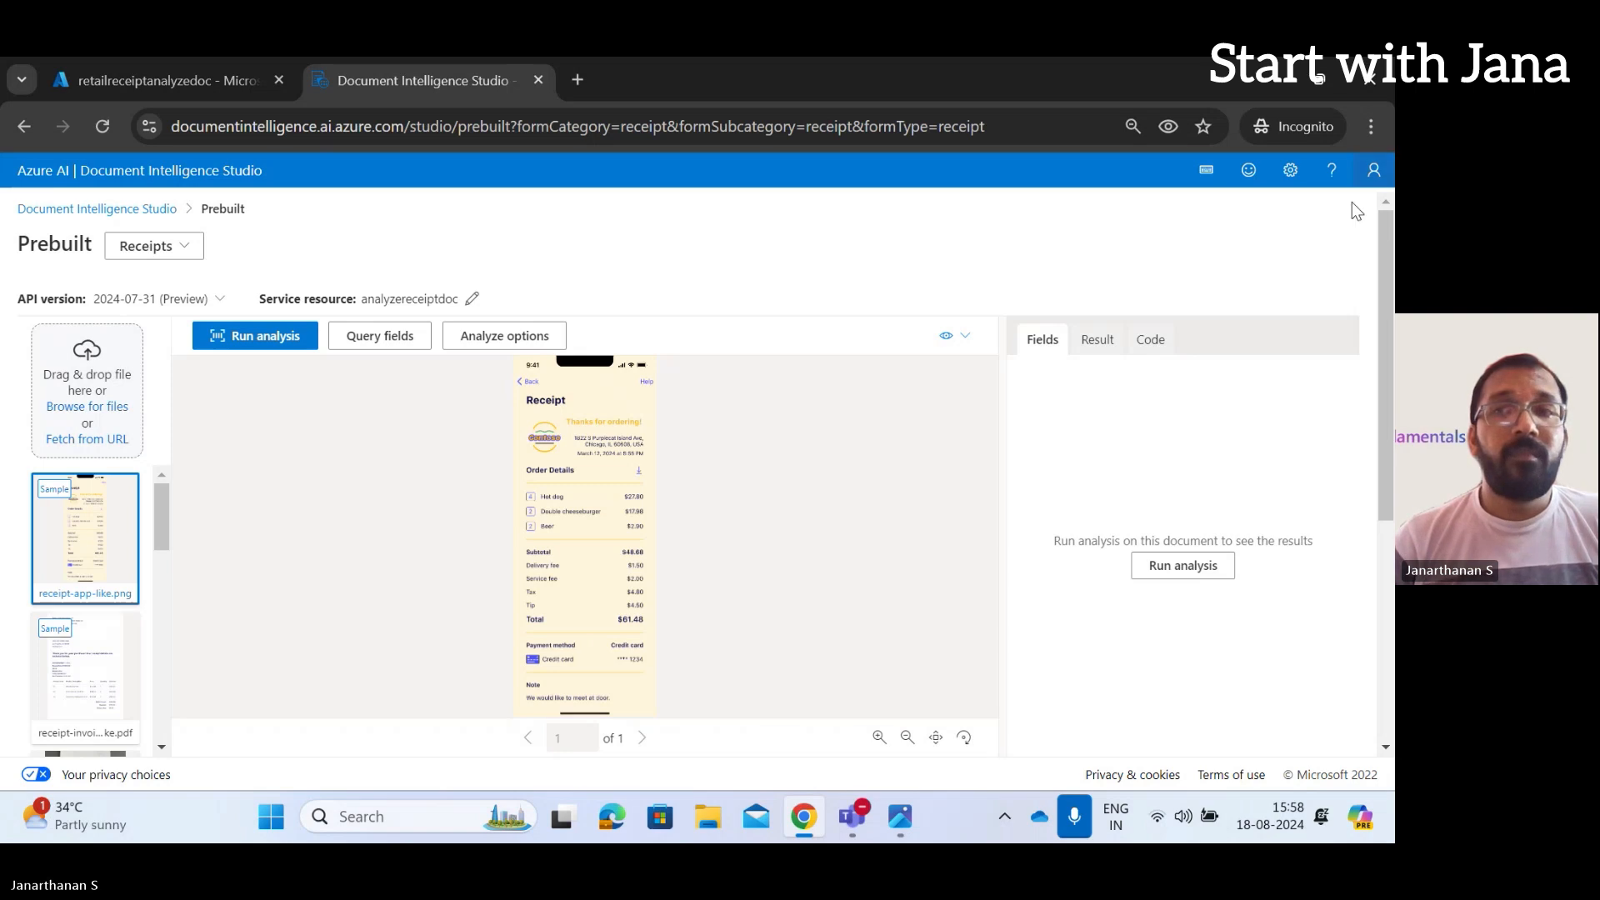
{"action": "left_click", "coordinate": [104, 406]}
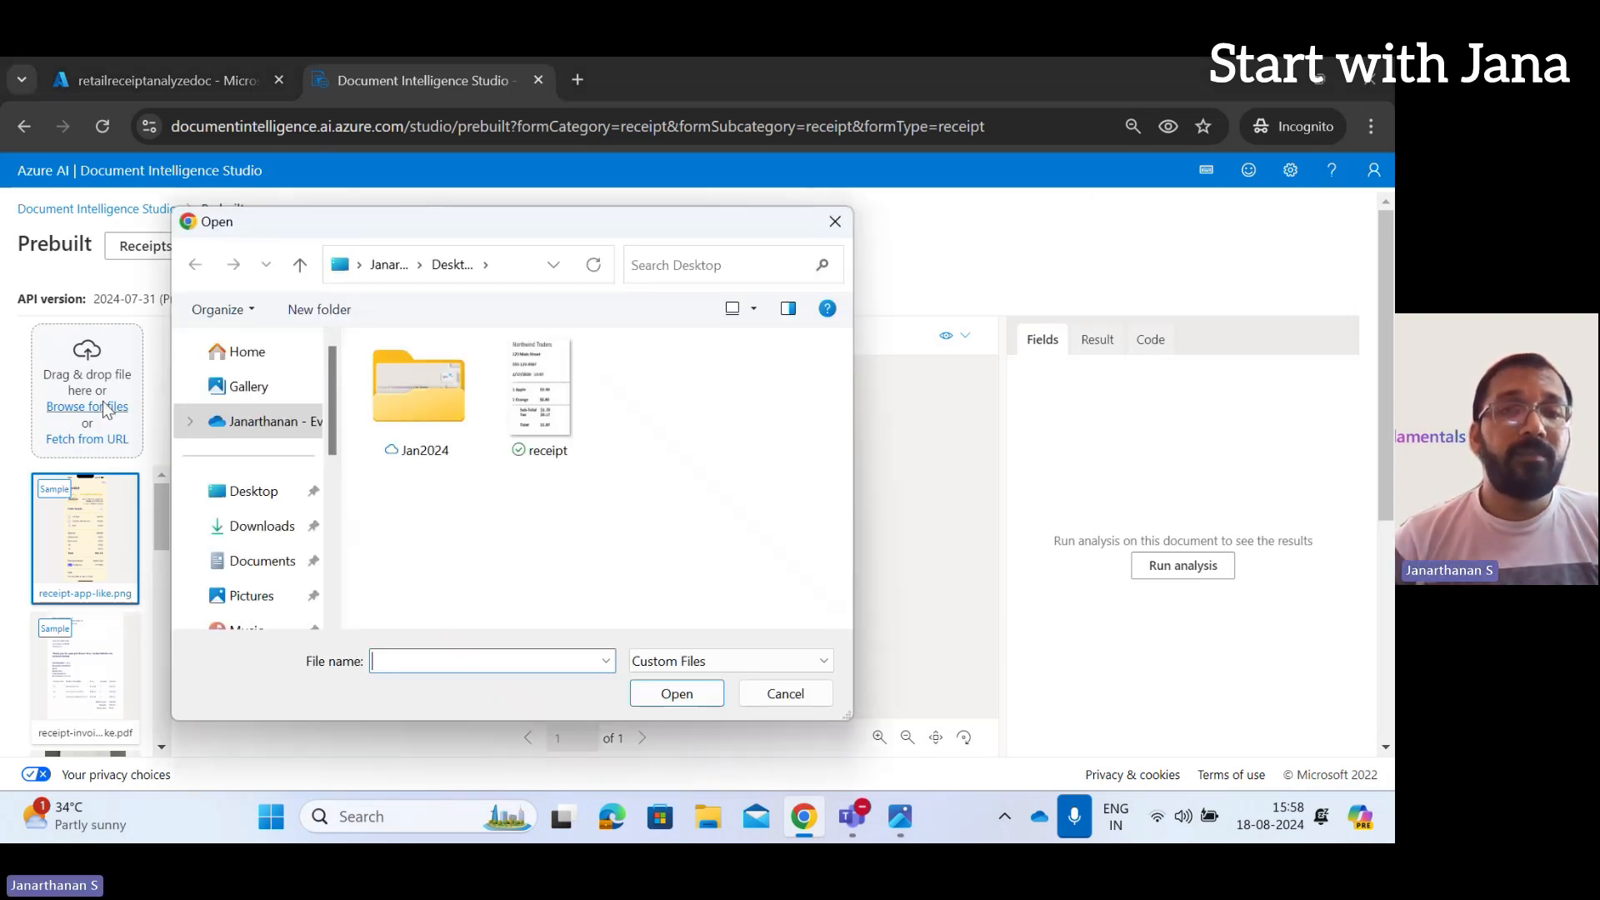
{"action": "left_click", "coordinate": [555, 385]}
{"action": "left_click", "coordinate": [682, 697]}
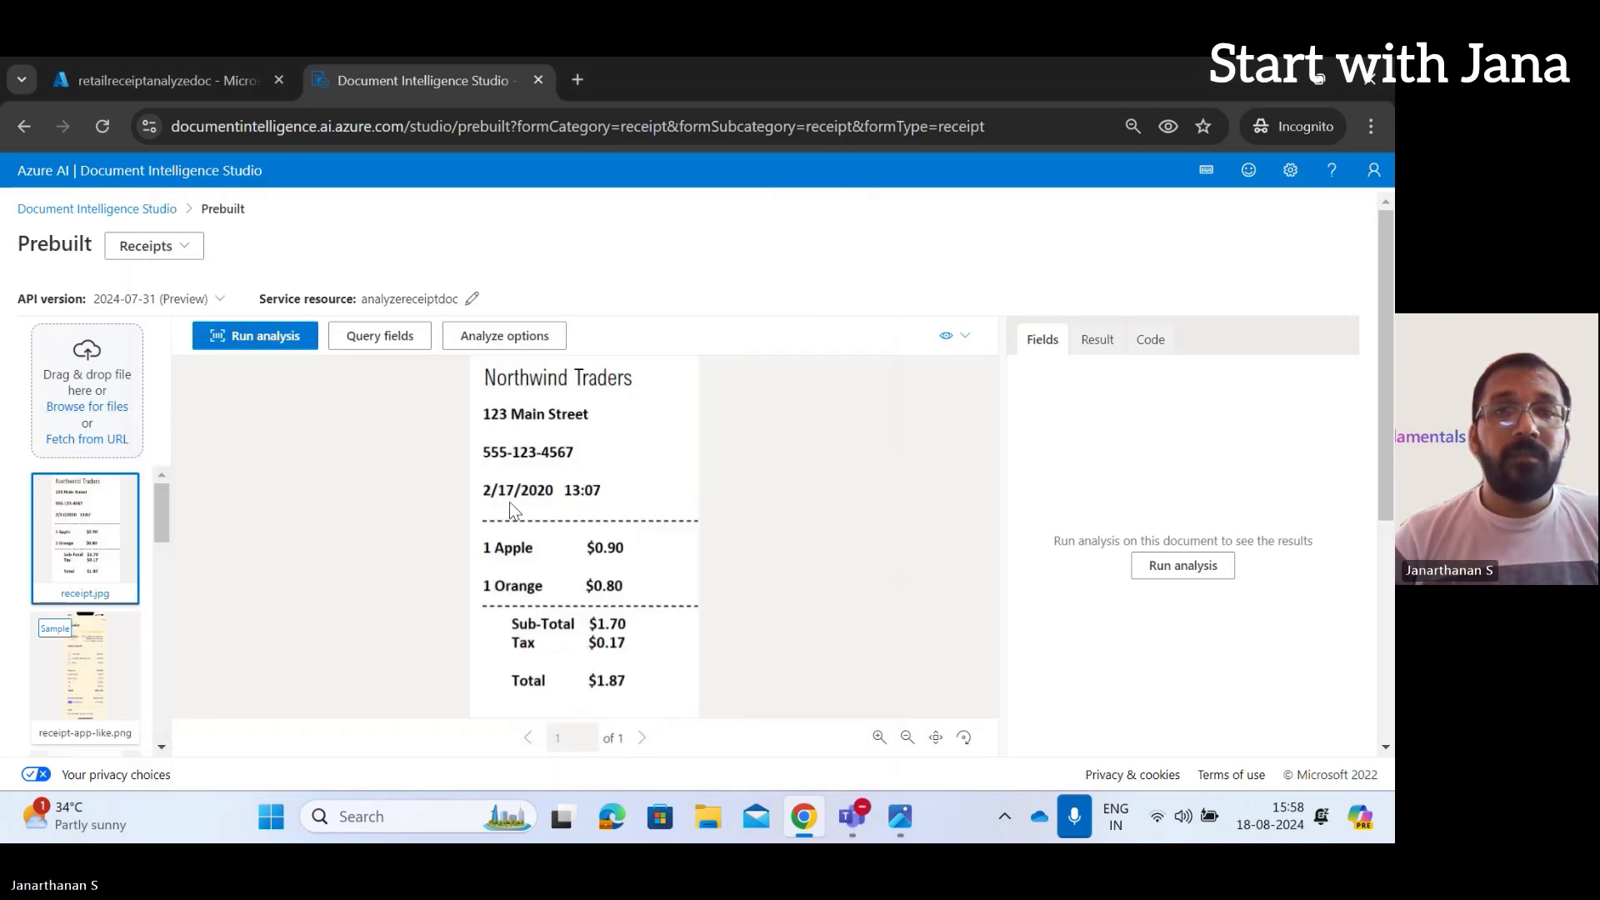
{"action": "left_click", "coordinate": [242, 340]}
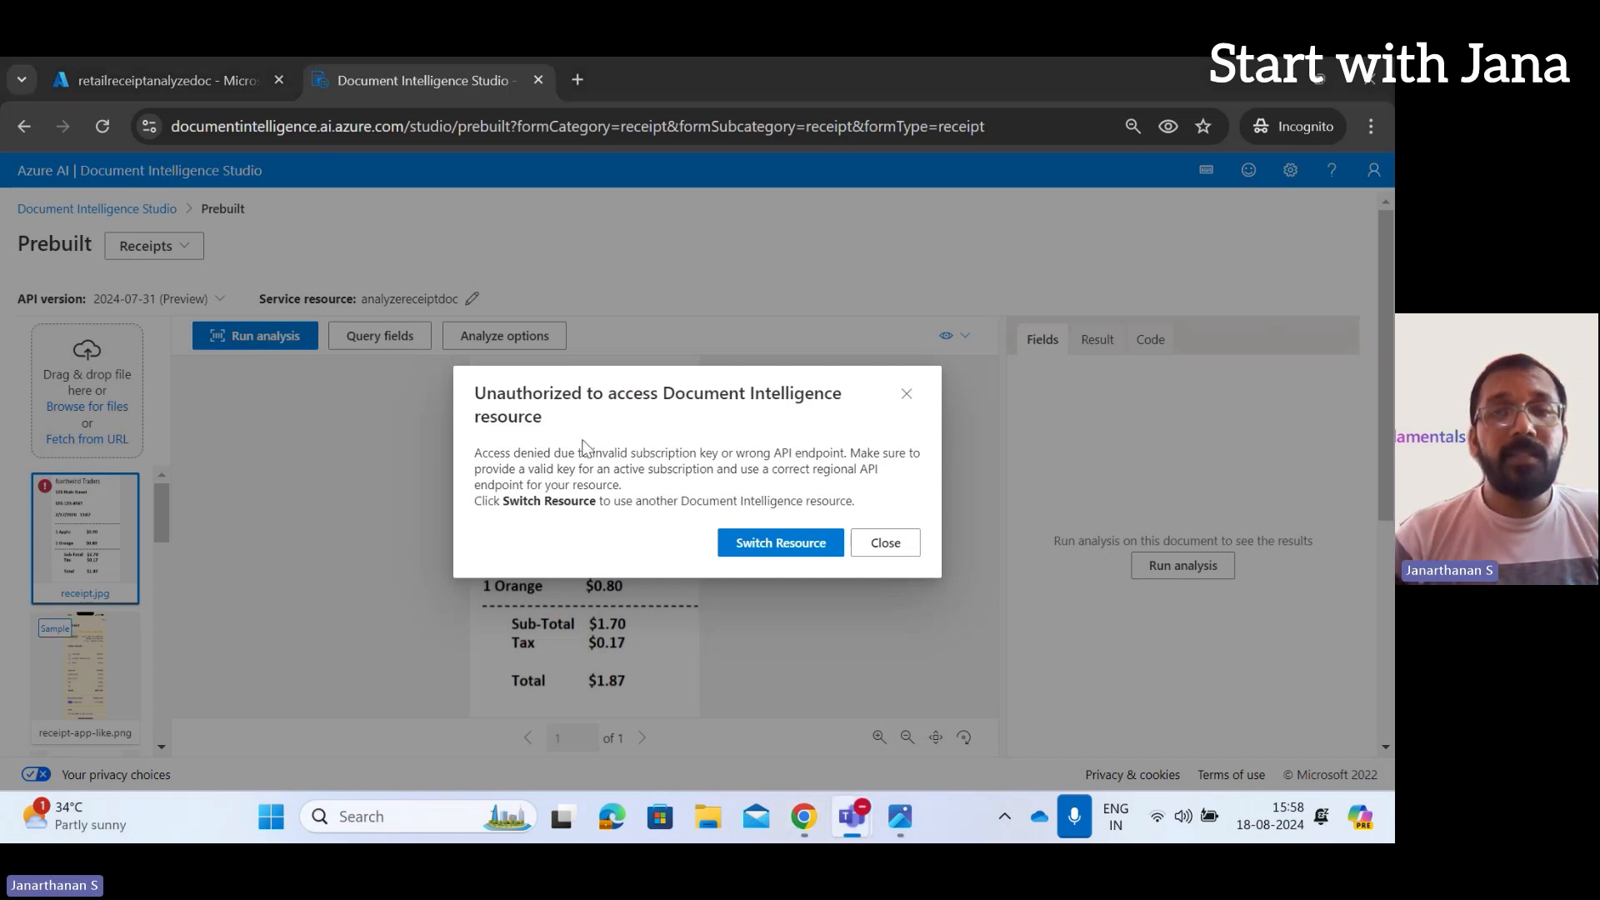
Choose MSDN Platforms Subscription, resource group testRG and resource analyzereceiptdoc as the studio's service resource
{"action": "left_click", "coordinate": [802, 544]}
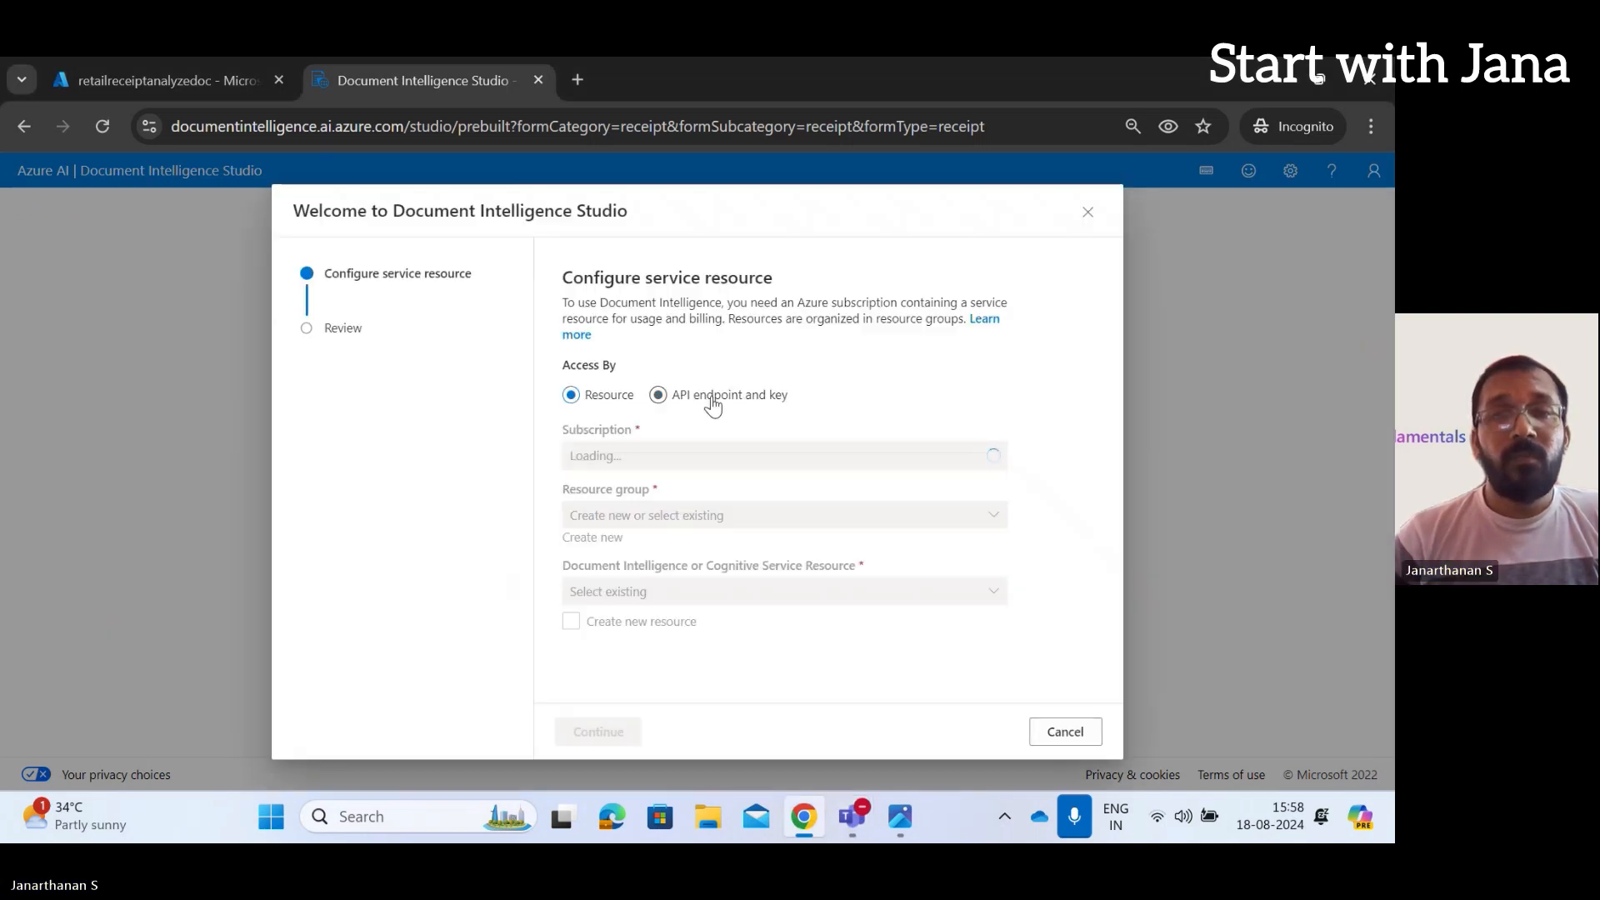
{"action": "left_click", "coordinate": [991, 456]}
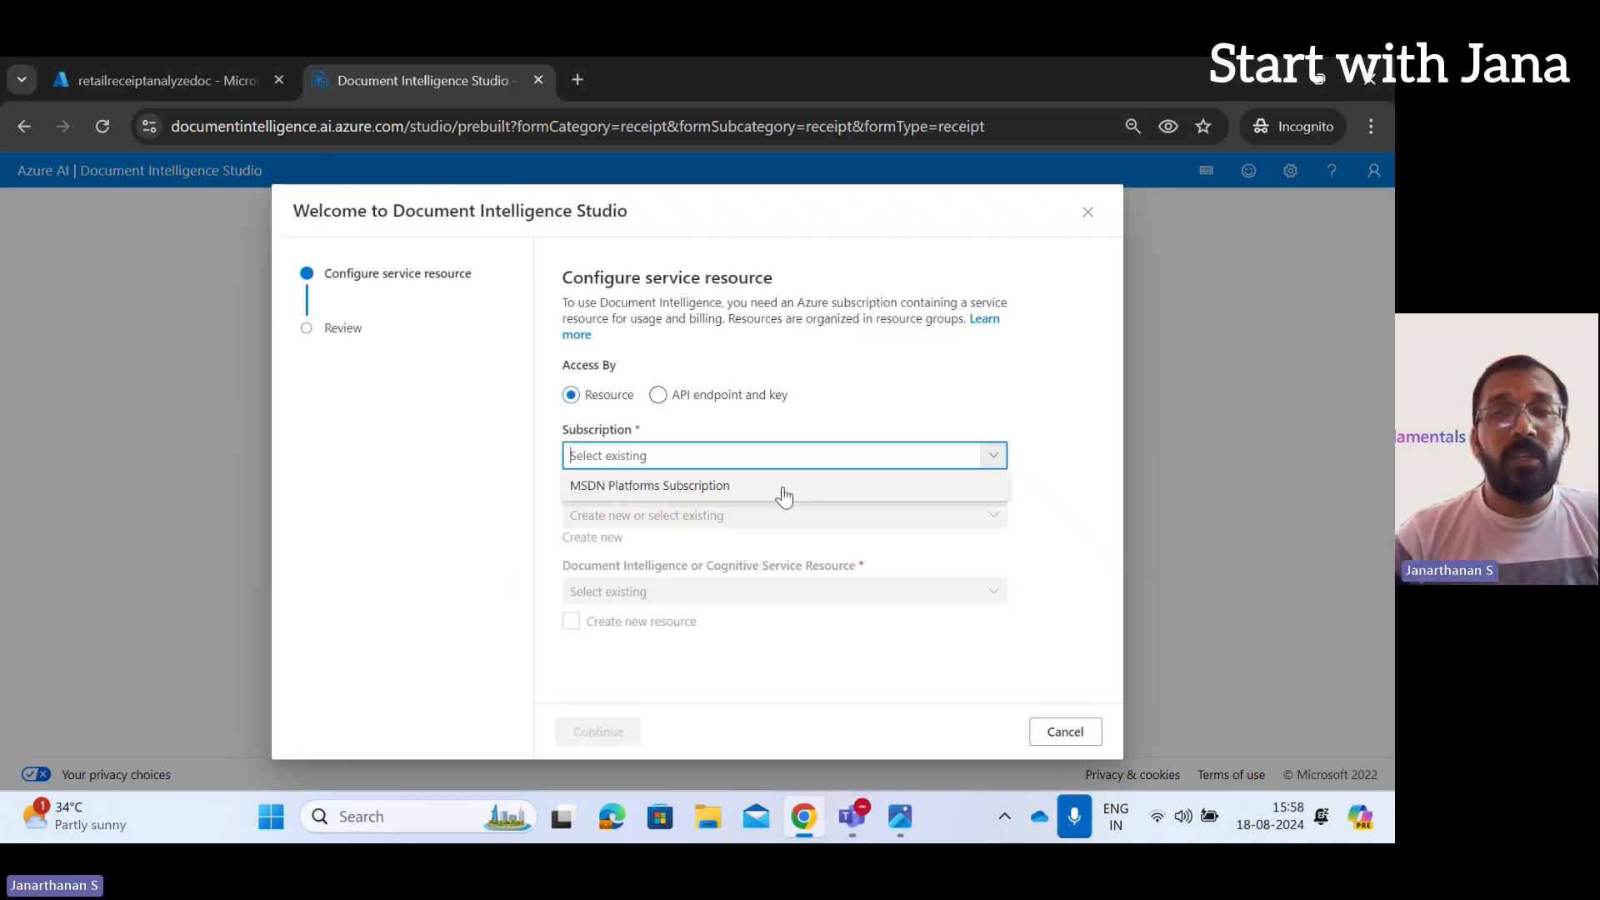
{"action": "left_click", "coordinate": [696, 491]}
{"action": "left_click", "coordinate": [925, 515]}
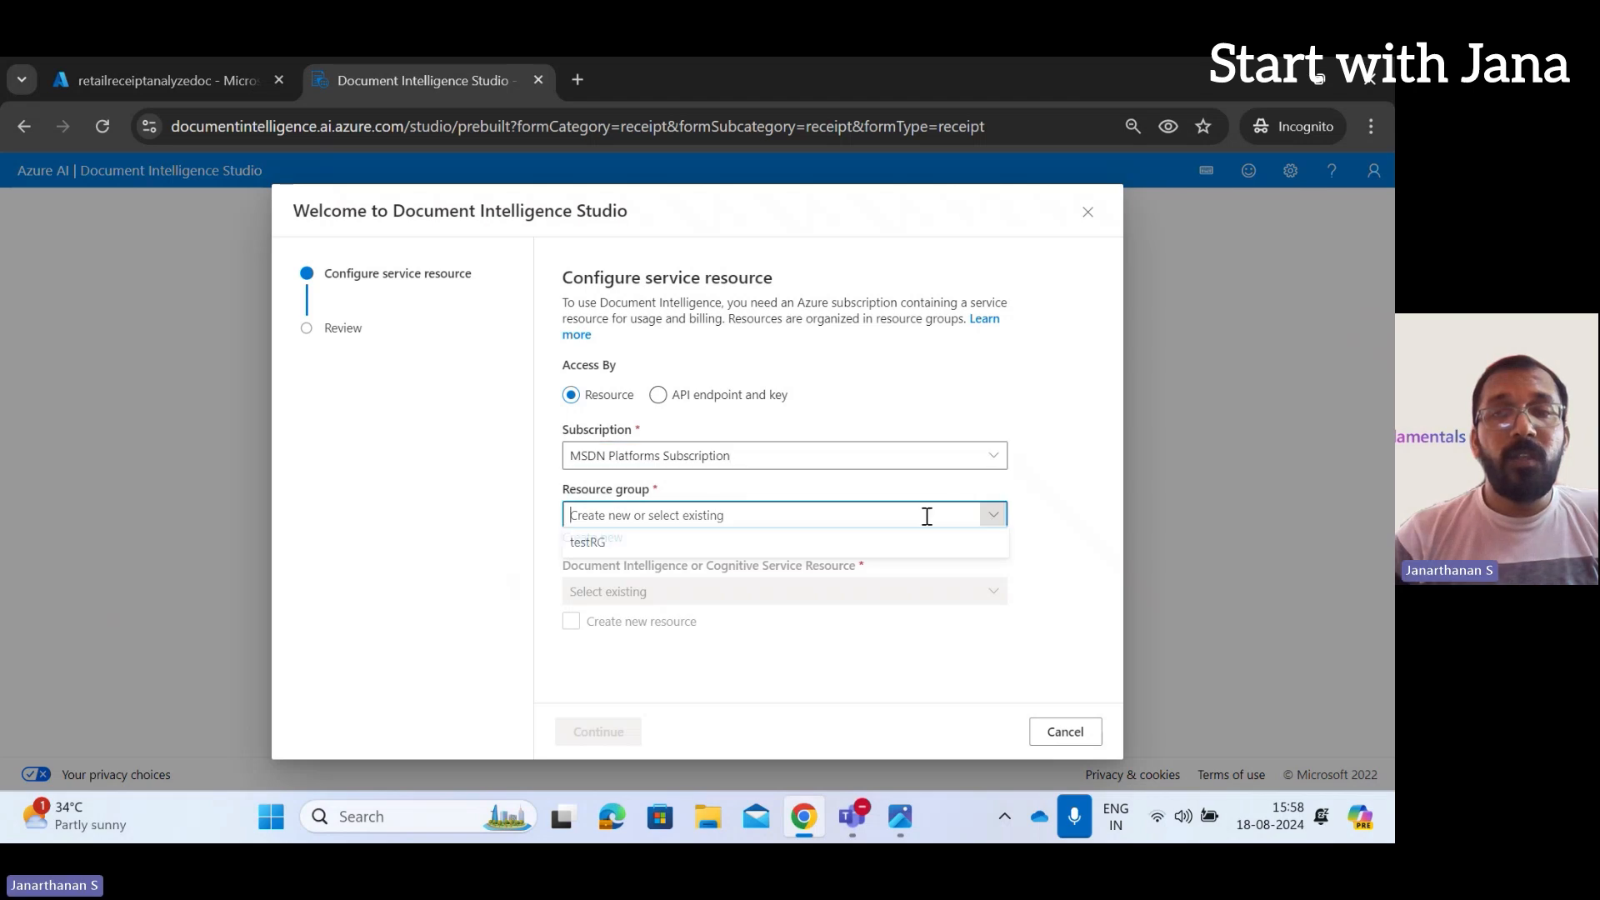
{"action": "left_click", "coordinate": [718, 545]}
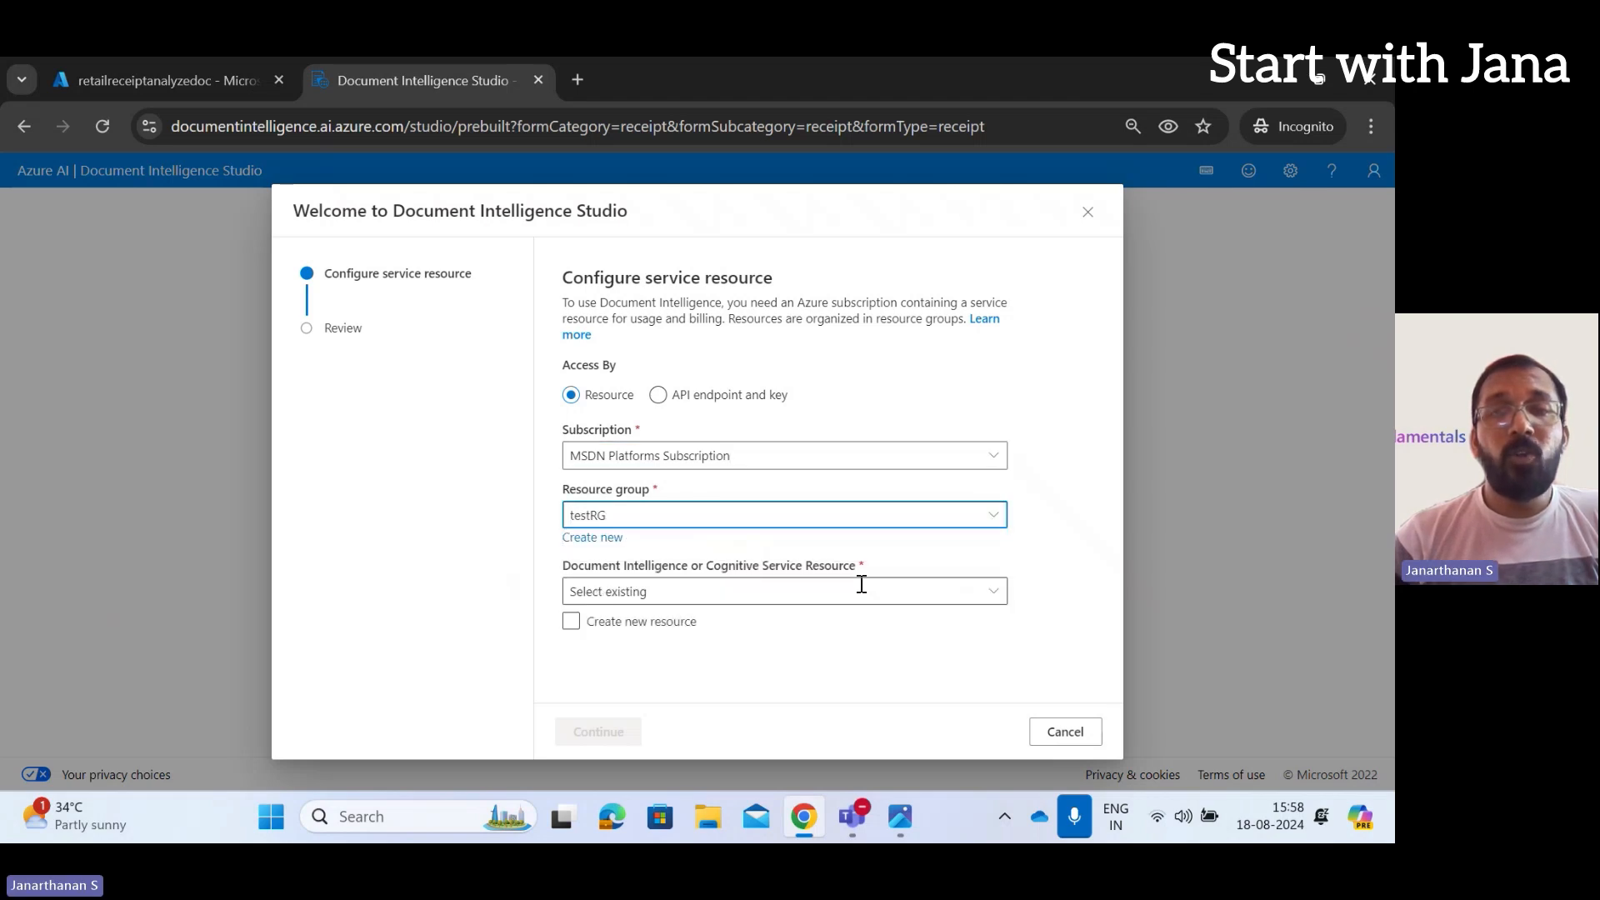
{"action": "left_click", "coordinate": [992, 592]}
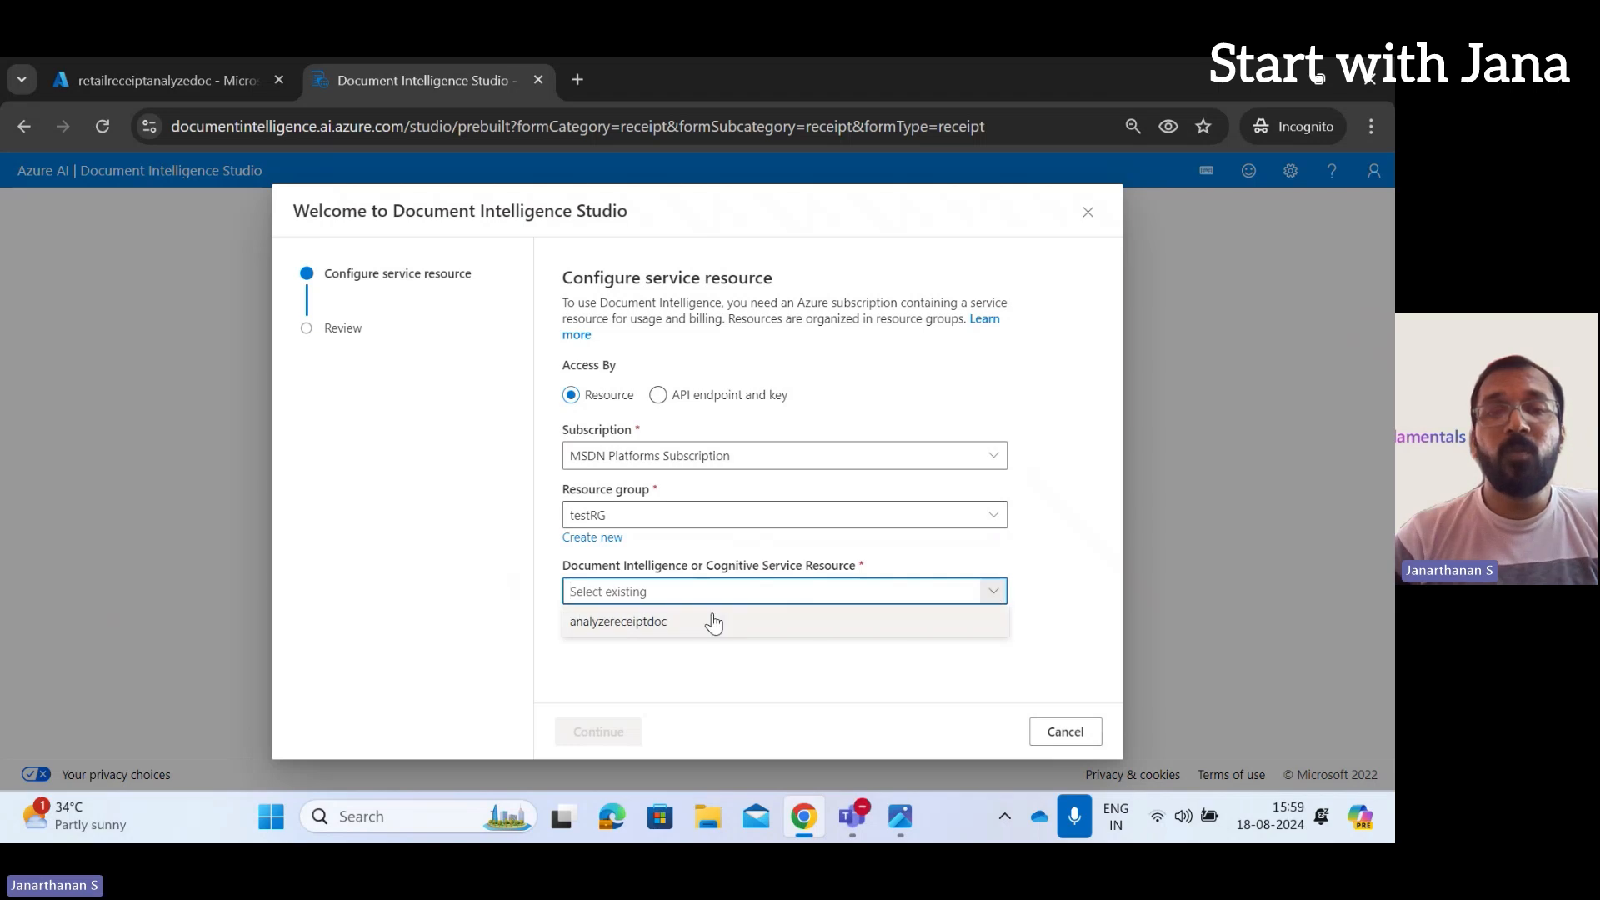
{"action": "left_click", "coordinate": [711, 622]}
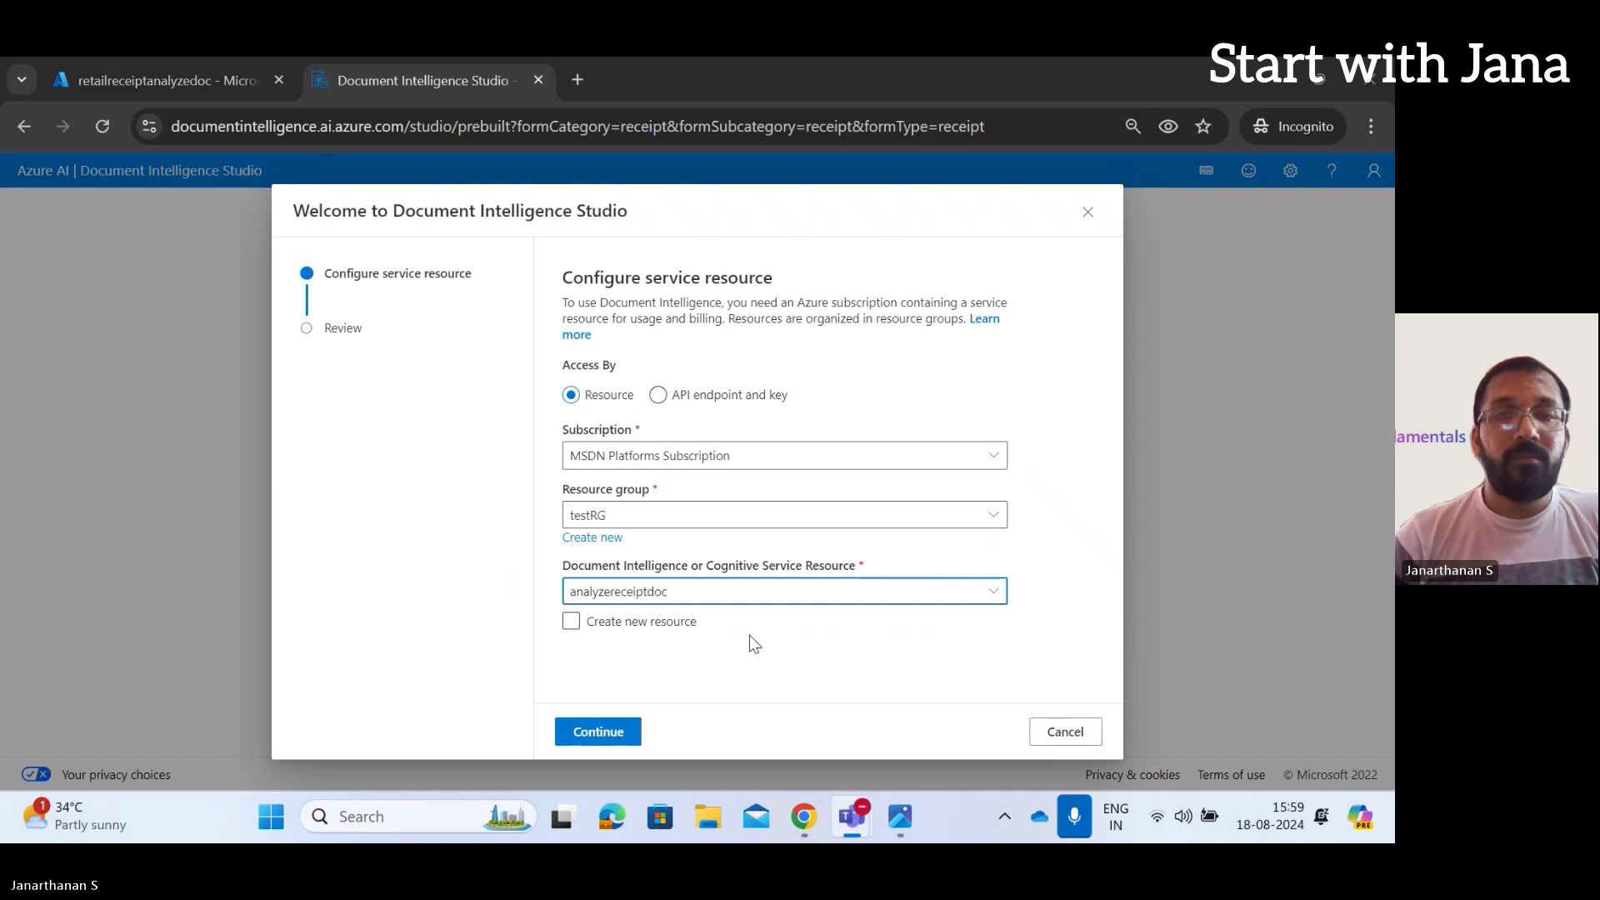
Confirm the analyzereceiptdoc setup, then switch to connecting with a service endpoint and key
{"action": "left_click", "coordinate": [624, 731]}
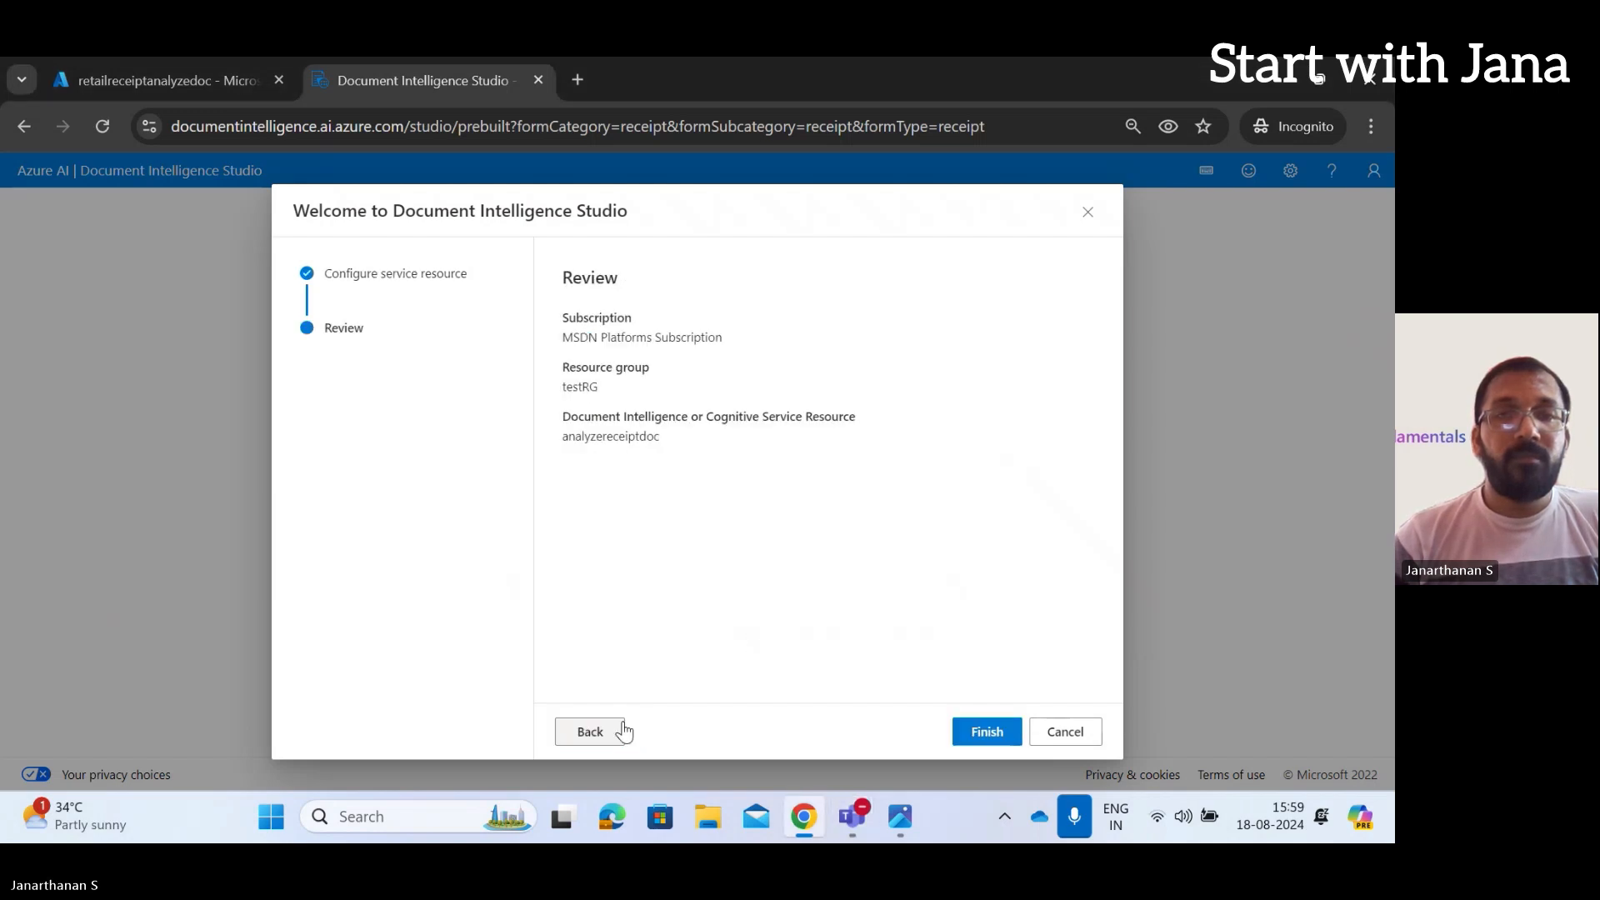
{"action": "left_click", "coordinate": [973, 735]}
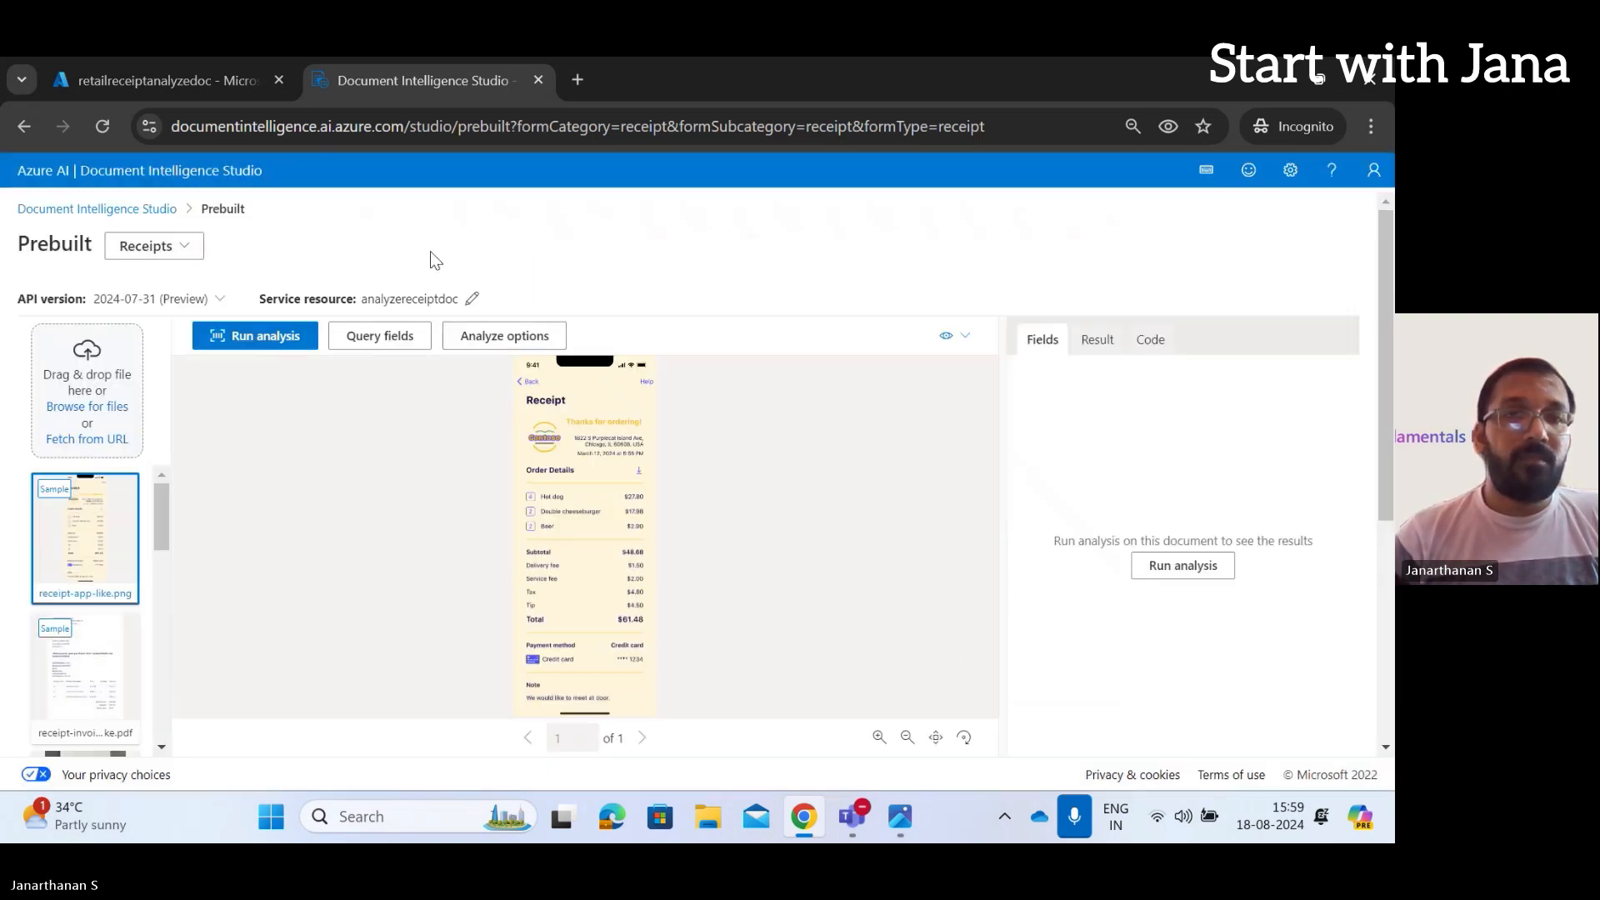
{"action": "left_click", "coordinate": [473, 301]}
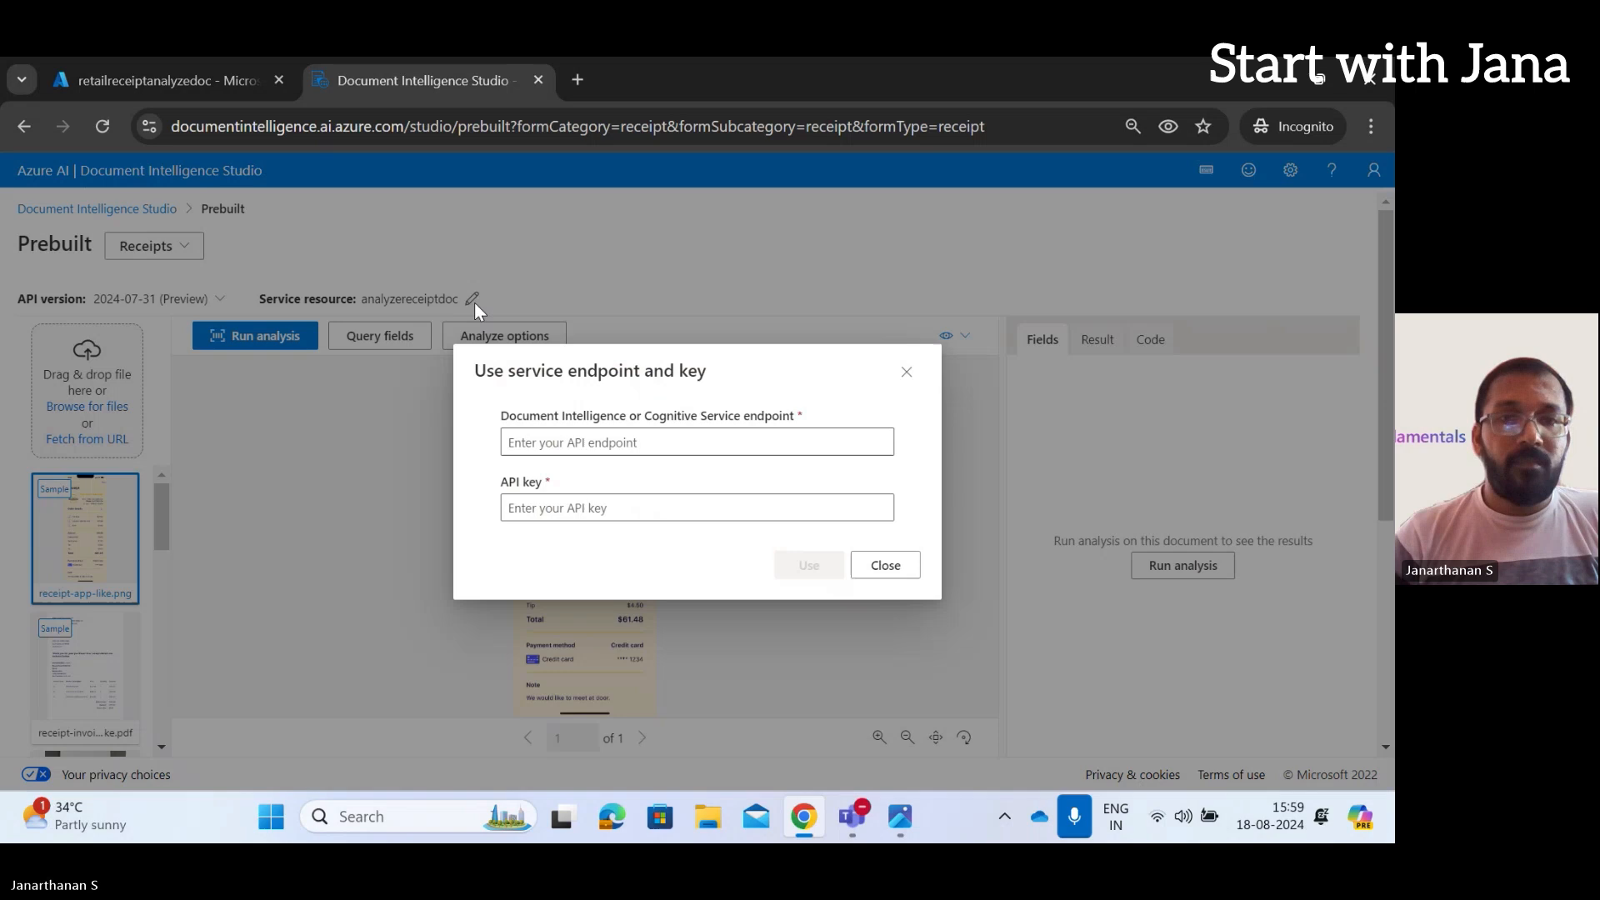
{"action": "left_click", "coordinate": [745, 446]}
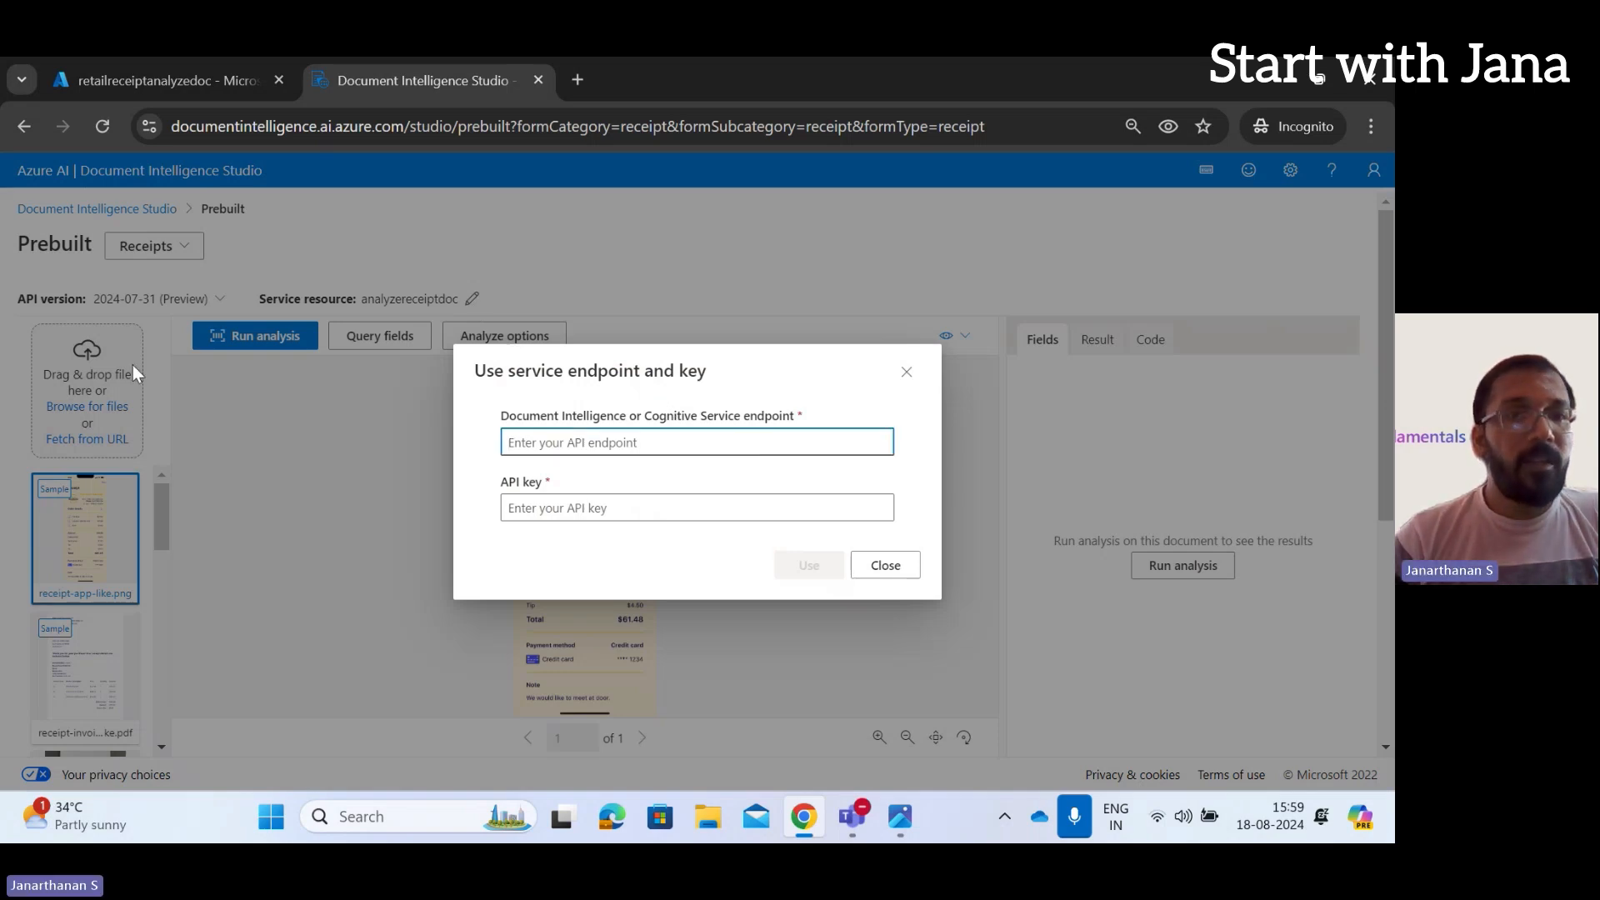
Reveal retailreceiptanalyzedoc's keys under Resource Management > Keys and Endpoint and copy KEY 1
{"action": "left_click", "coordinate": [102, 90]}
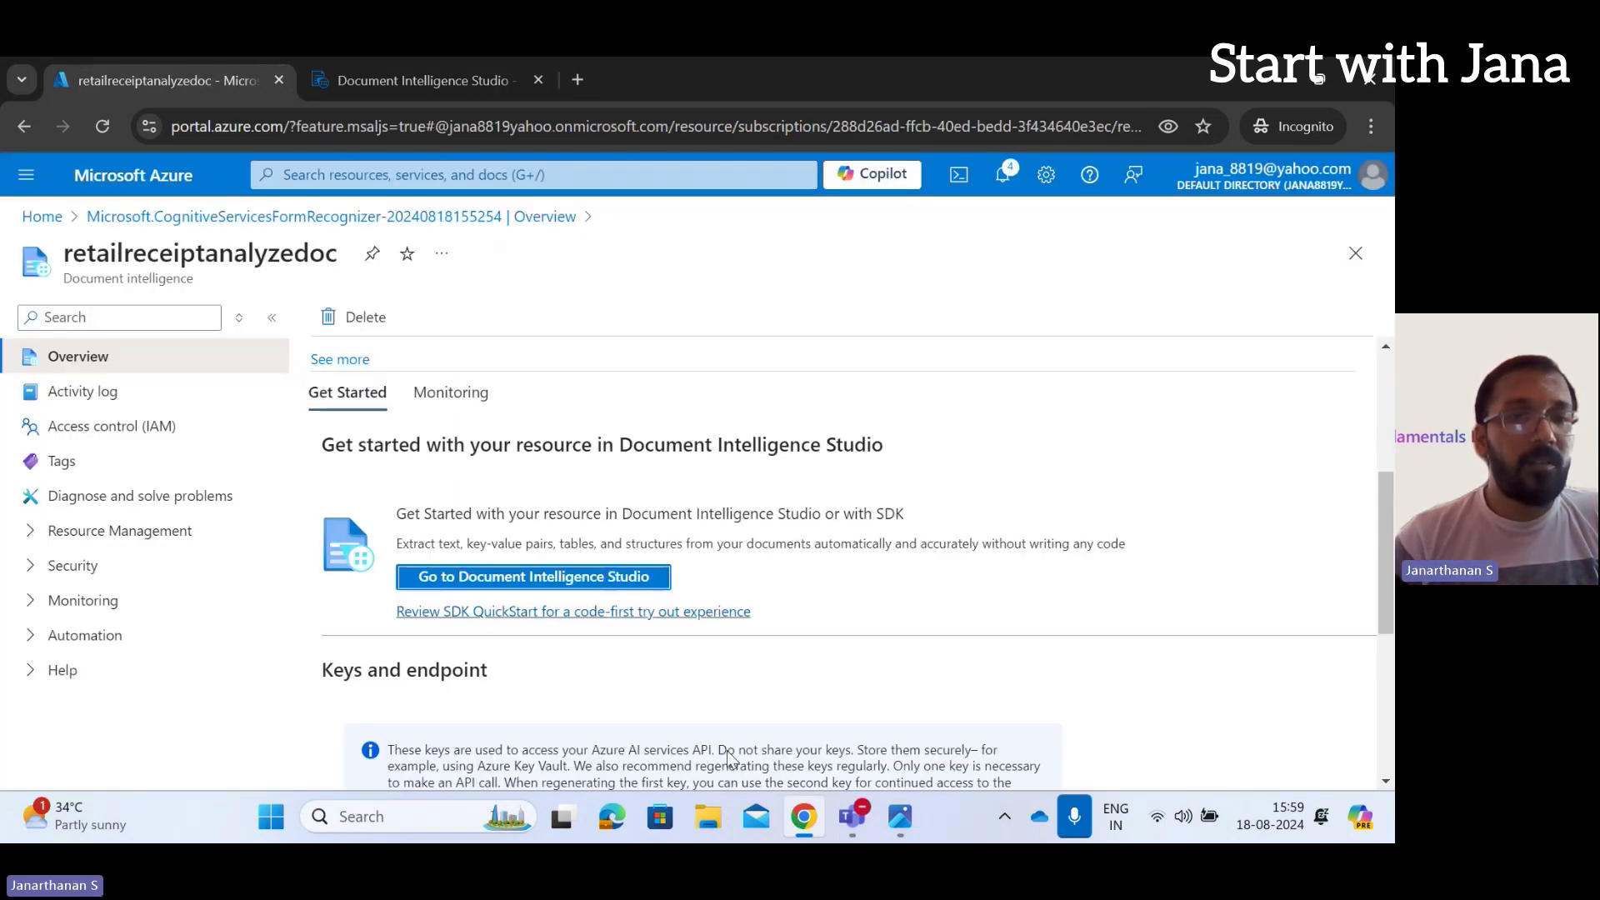
{"action": "left_click", "coordinate": [121, 427]}
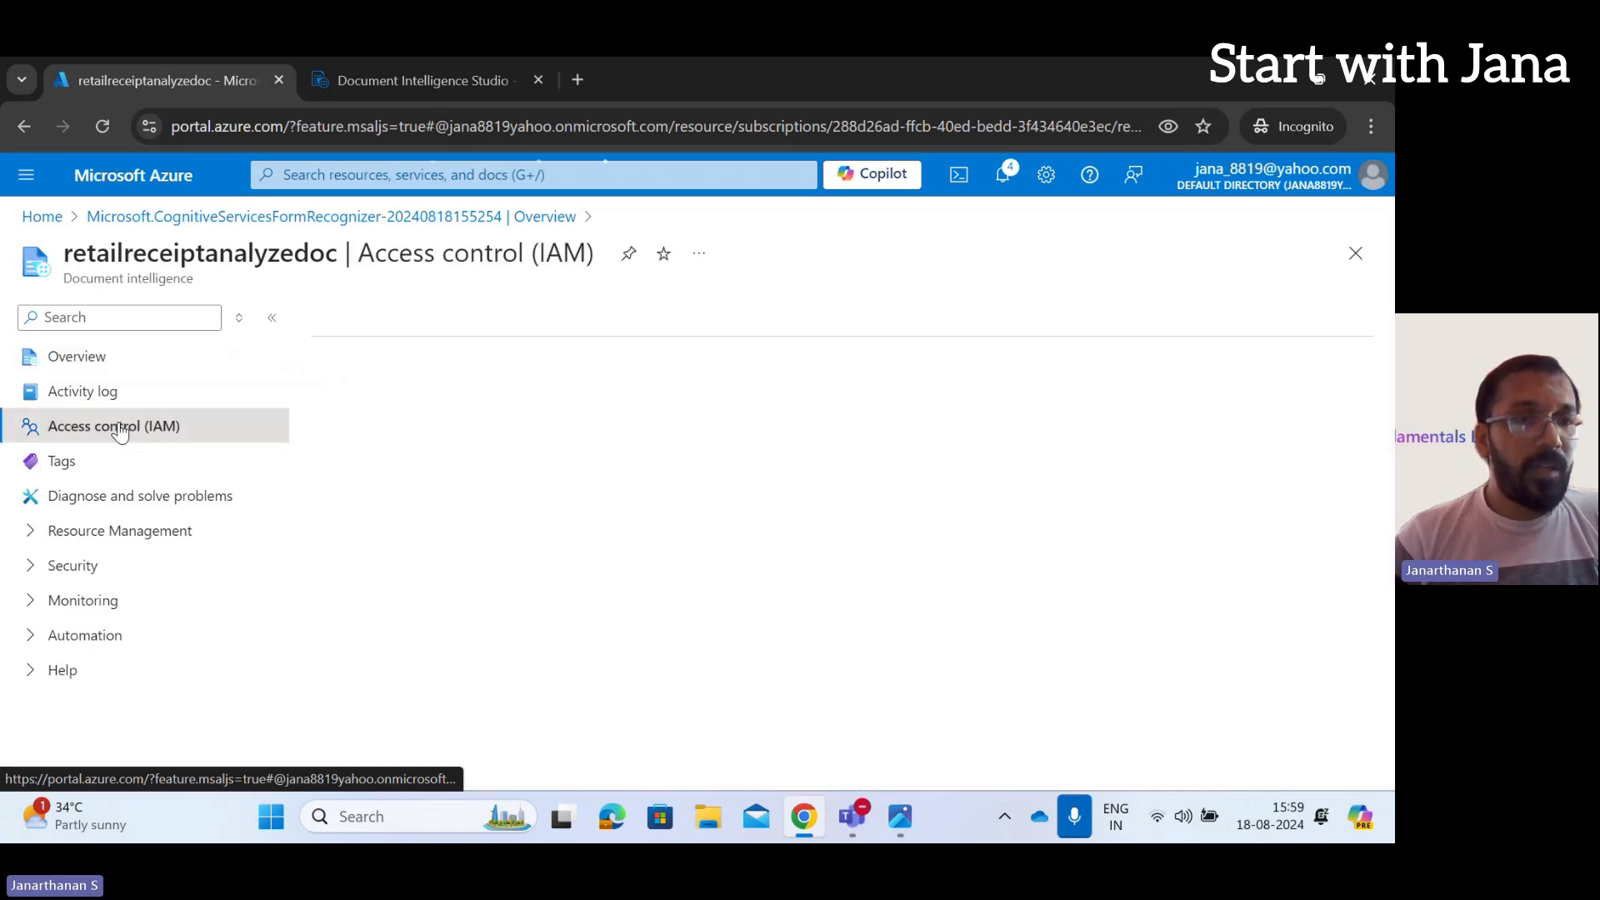
{"action": "left_click", "coordinate": [89, 544]}
{"action": "left_click", "coordinate": [118, 570]}
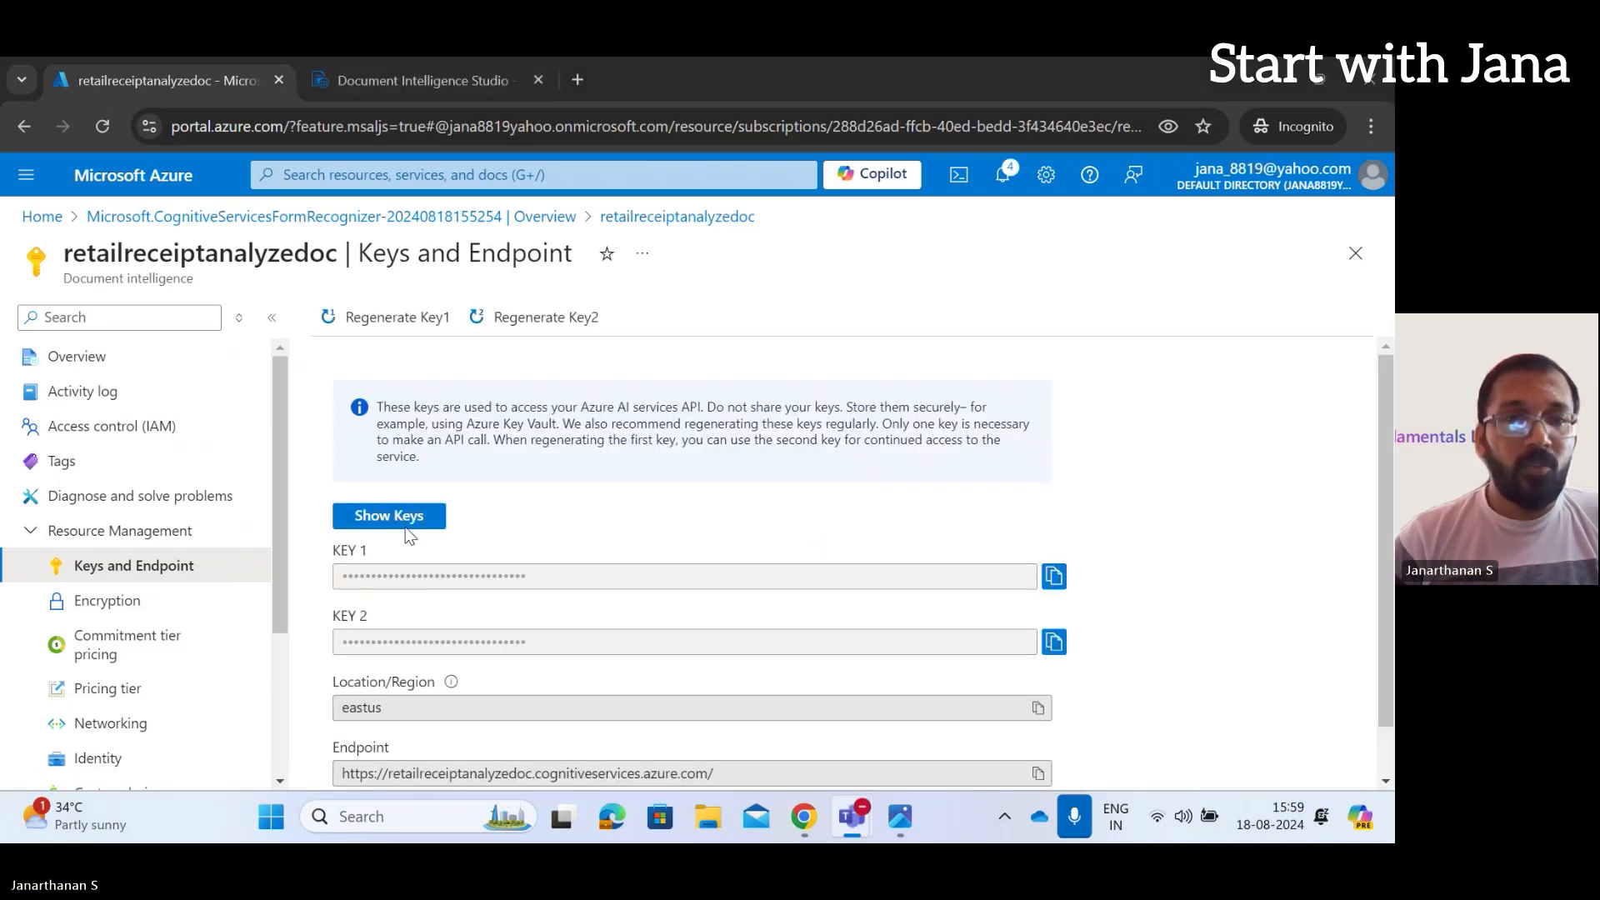
{"action": "left_click", "coordinate": [392, 518]}
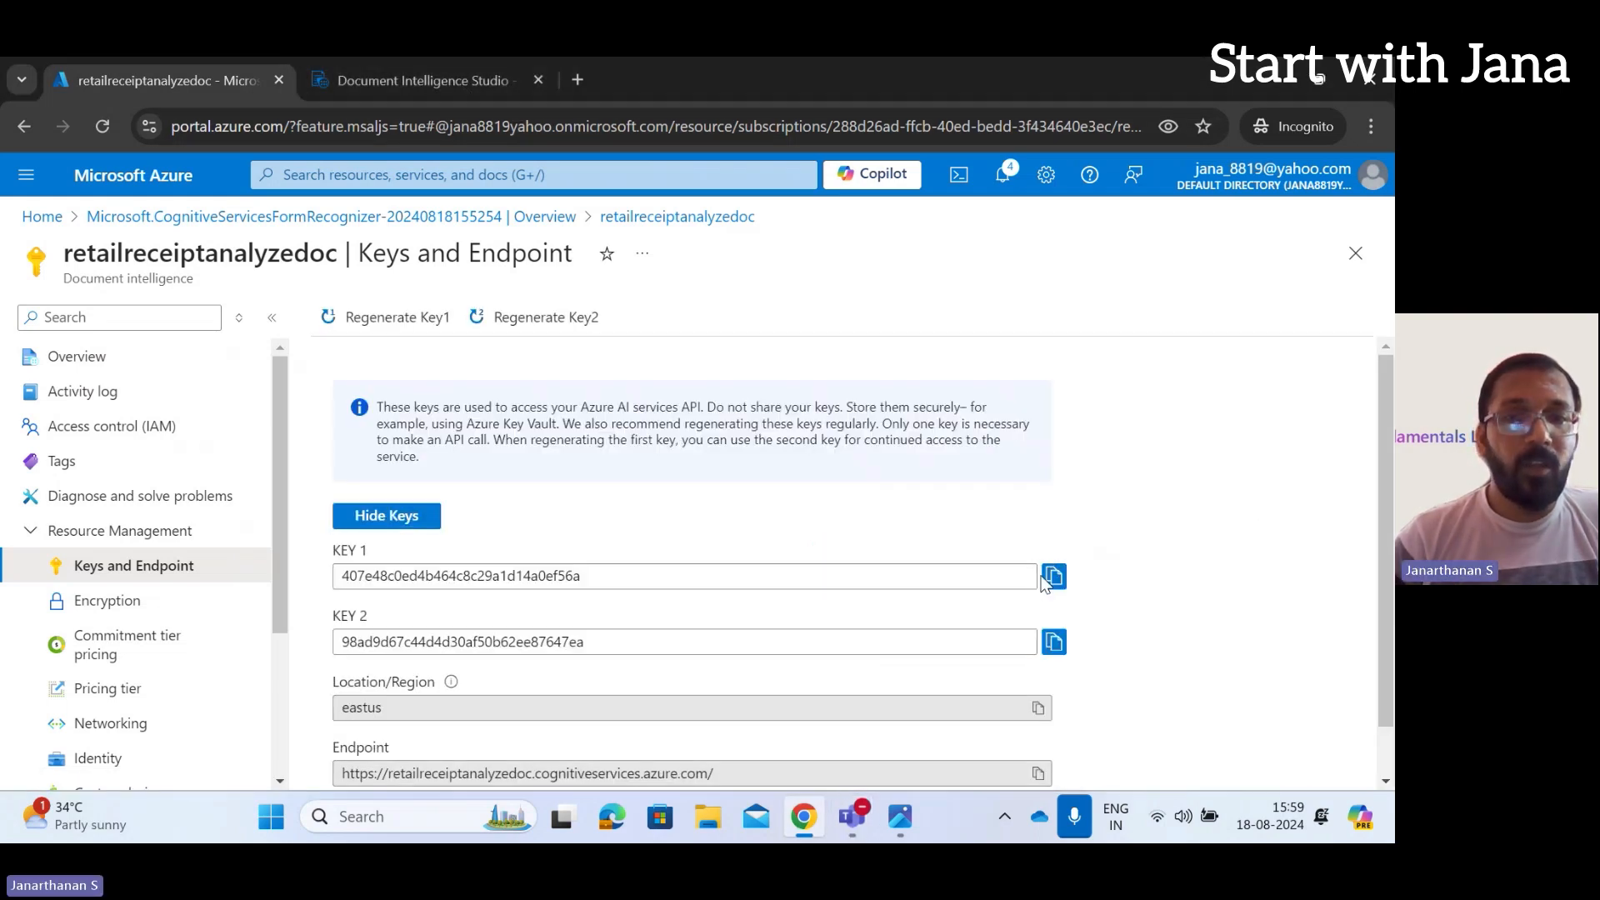
{"action": "left_click", "coordinate": [1055, 576]}
Paste KEY 1 and the resource's endpoint URL into the studio's form and connect
{"action": "left_click", "coordinate": [423, 84]}
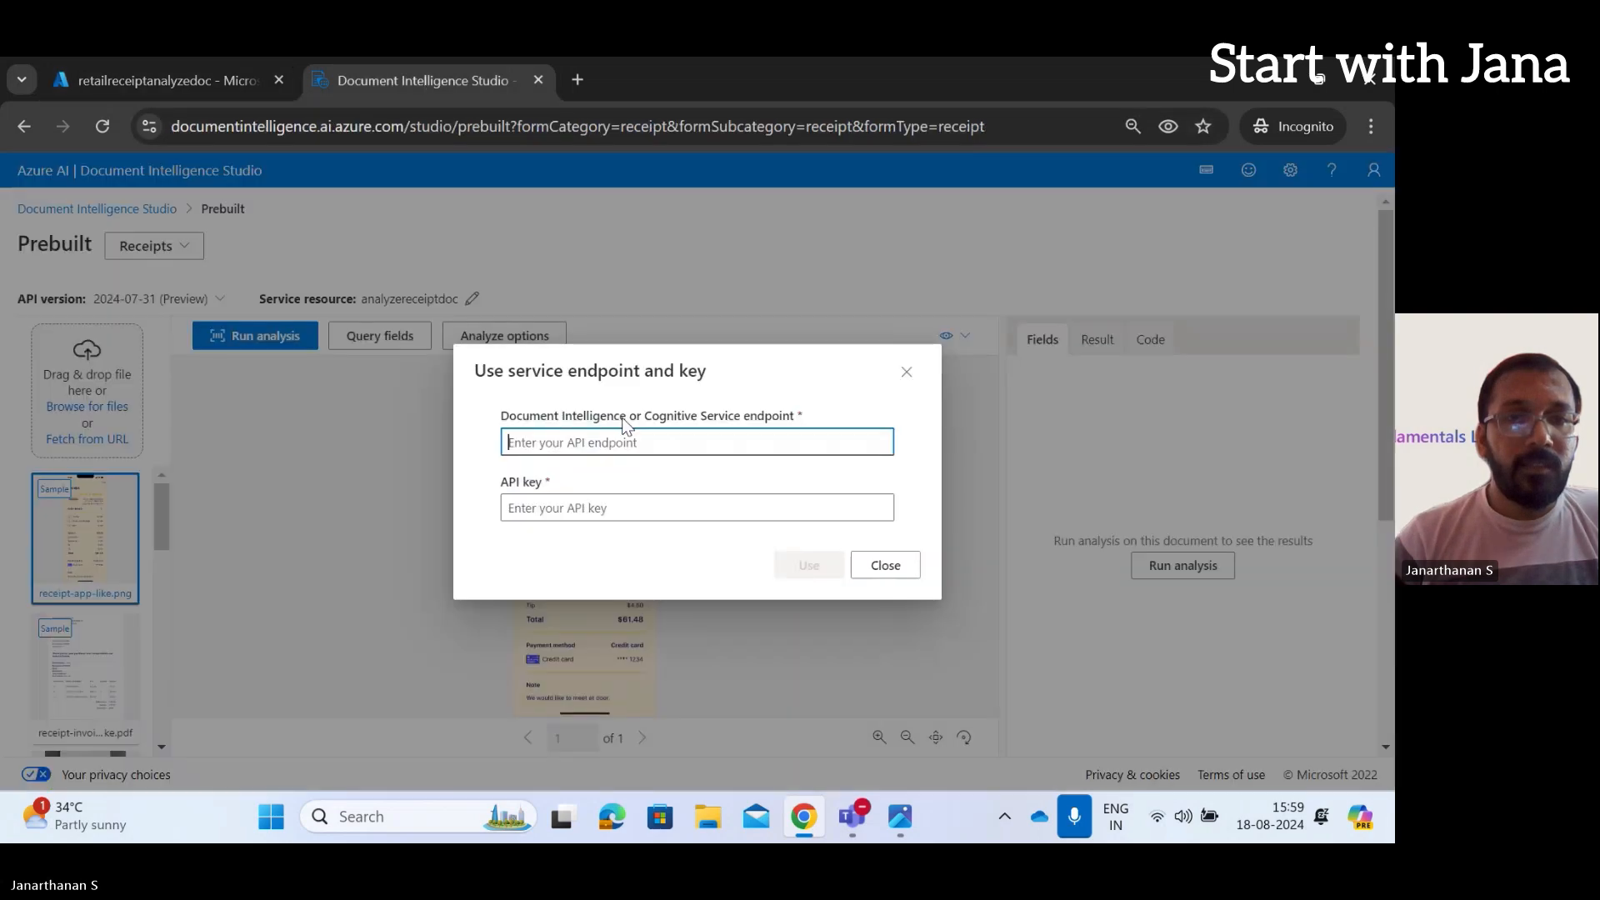
{"action": "left_click", "coordinate": [671, 508]}
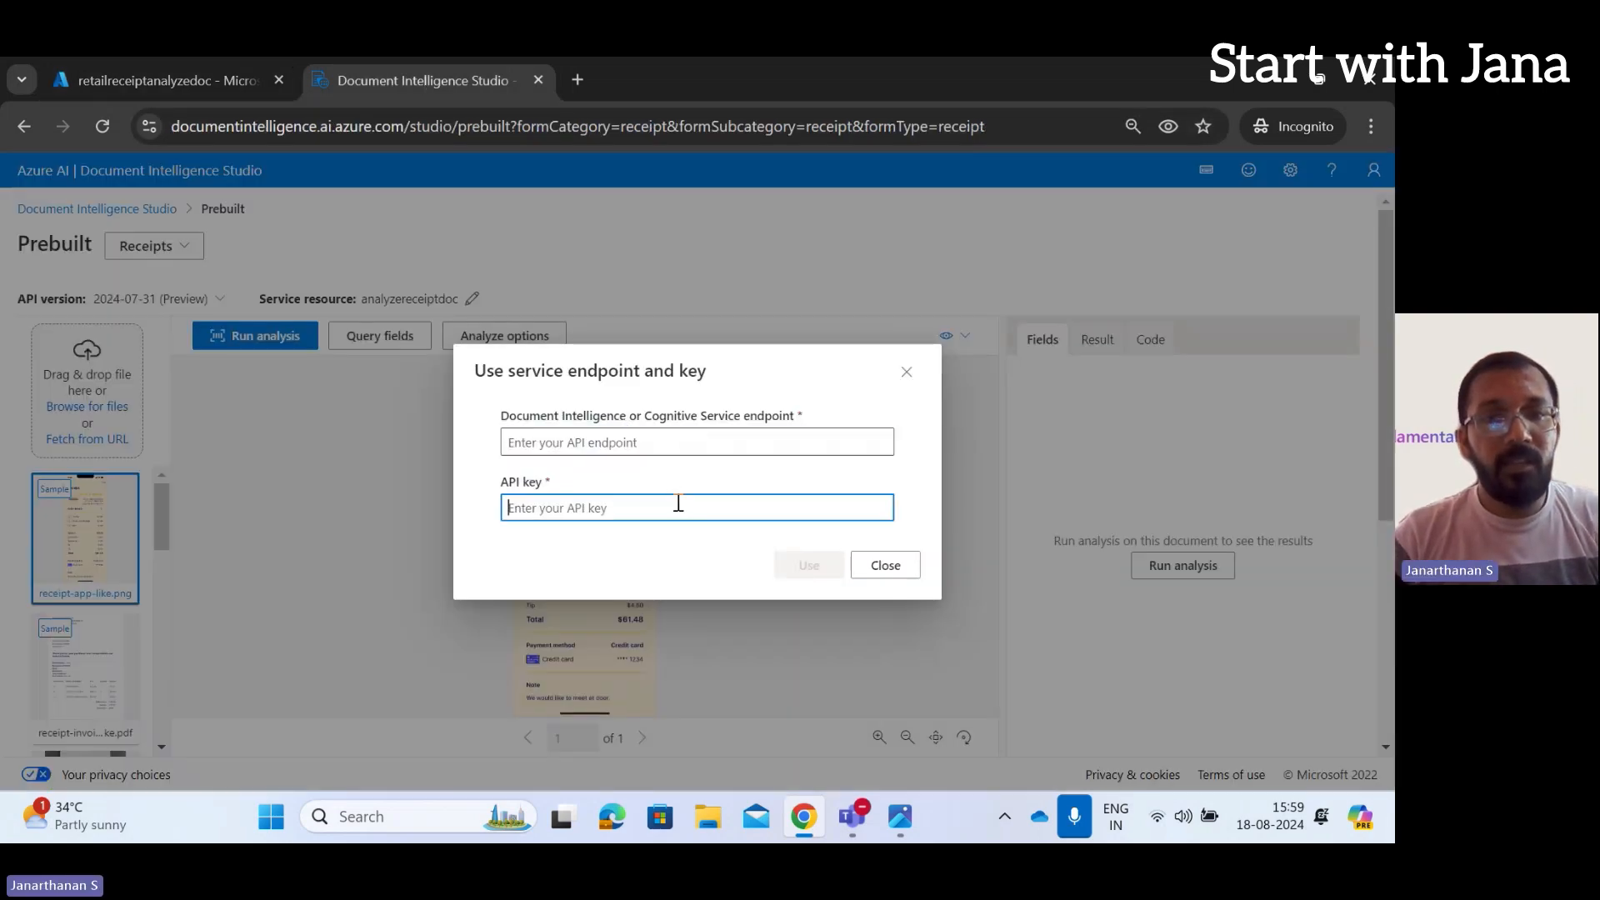
{"action": "key", "text": "ctrl+v"}
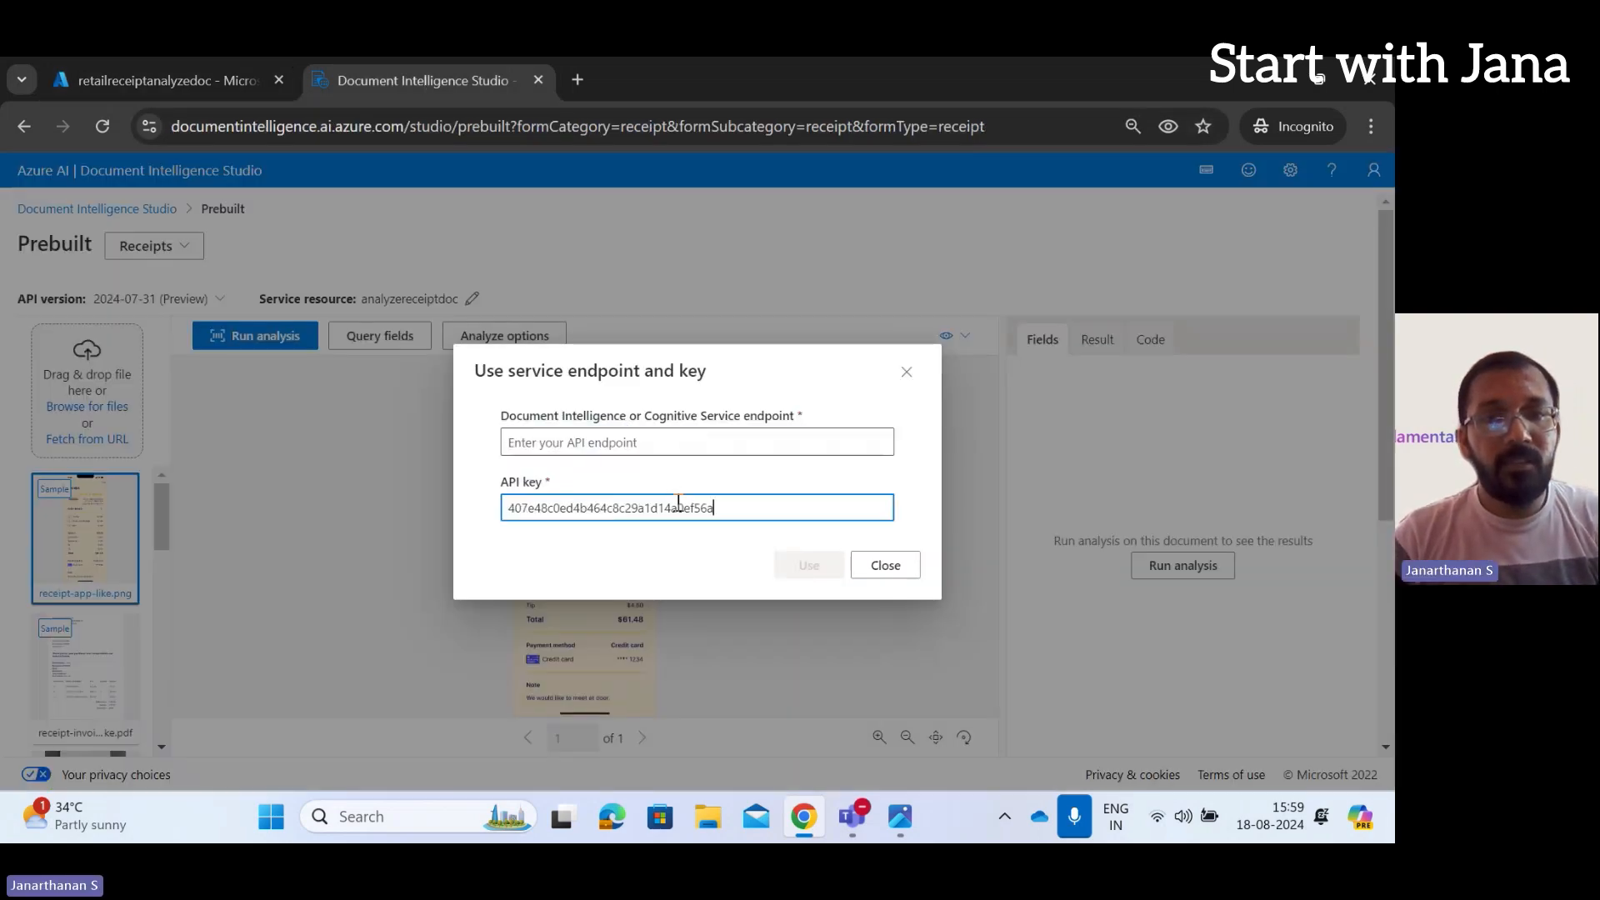
{"action": "left_click", "coordinate": [221, 68]}
{"action": "scroll", "coordinate": [1000, 725], "scroll_direction": "down", "scroll_amount": 1}
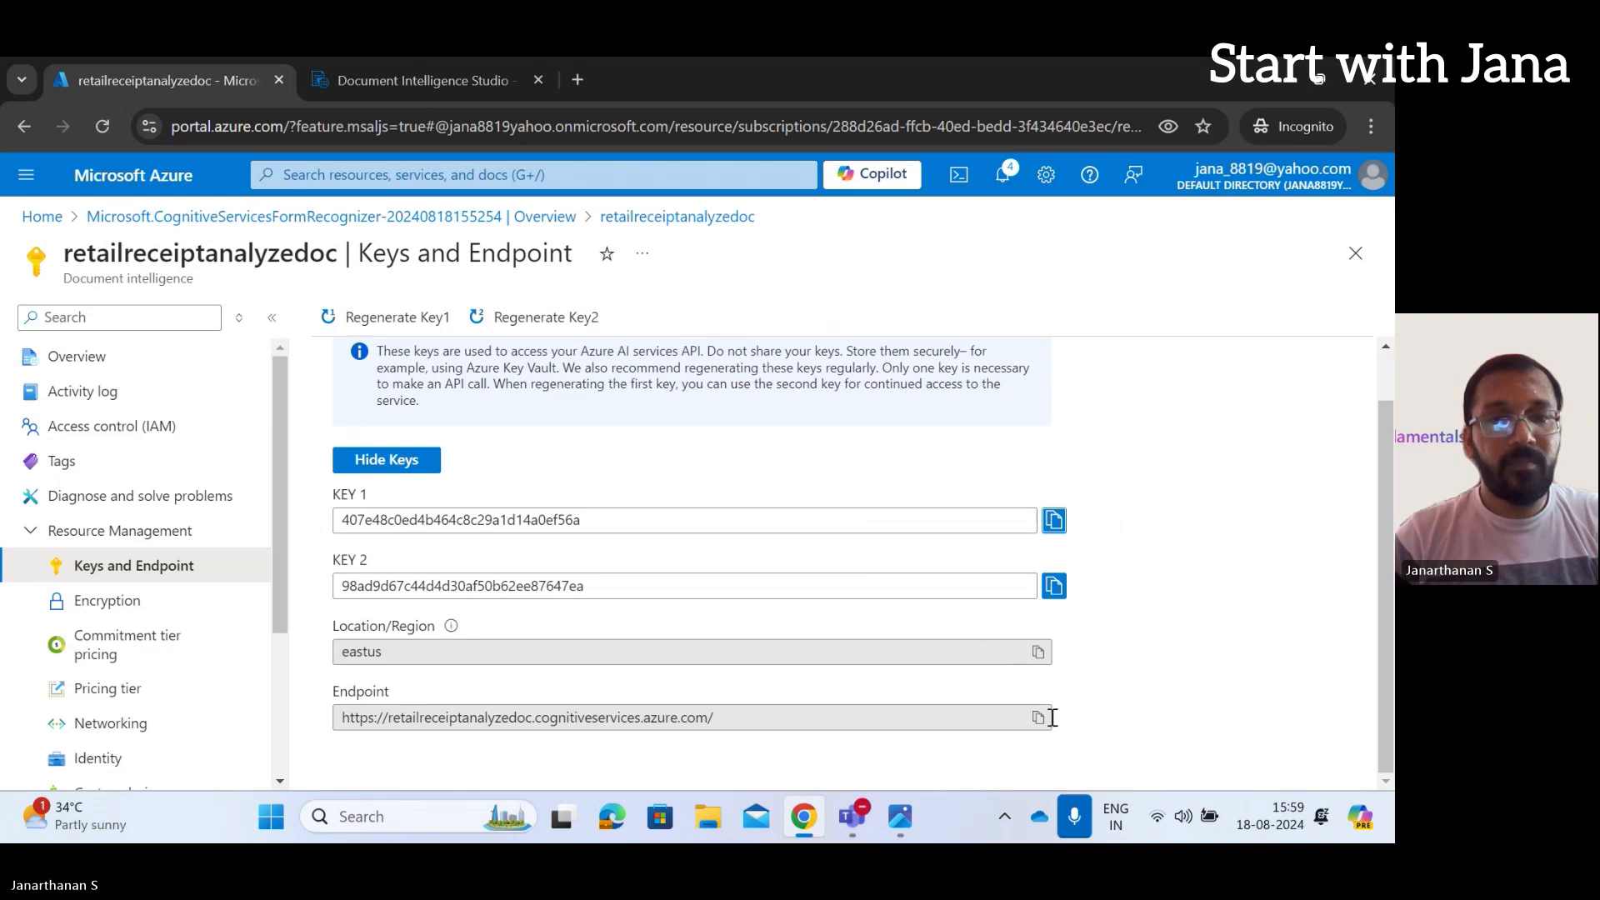
{"action": "left_click", "coordinate": [1045, 716]}
{"action": "key", "text": "ctrl+Tab"}
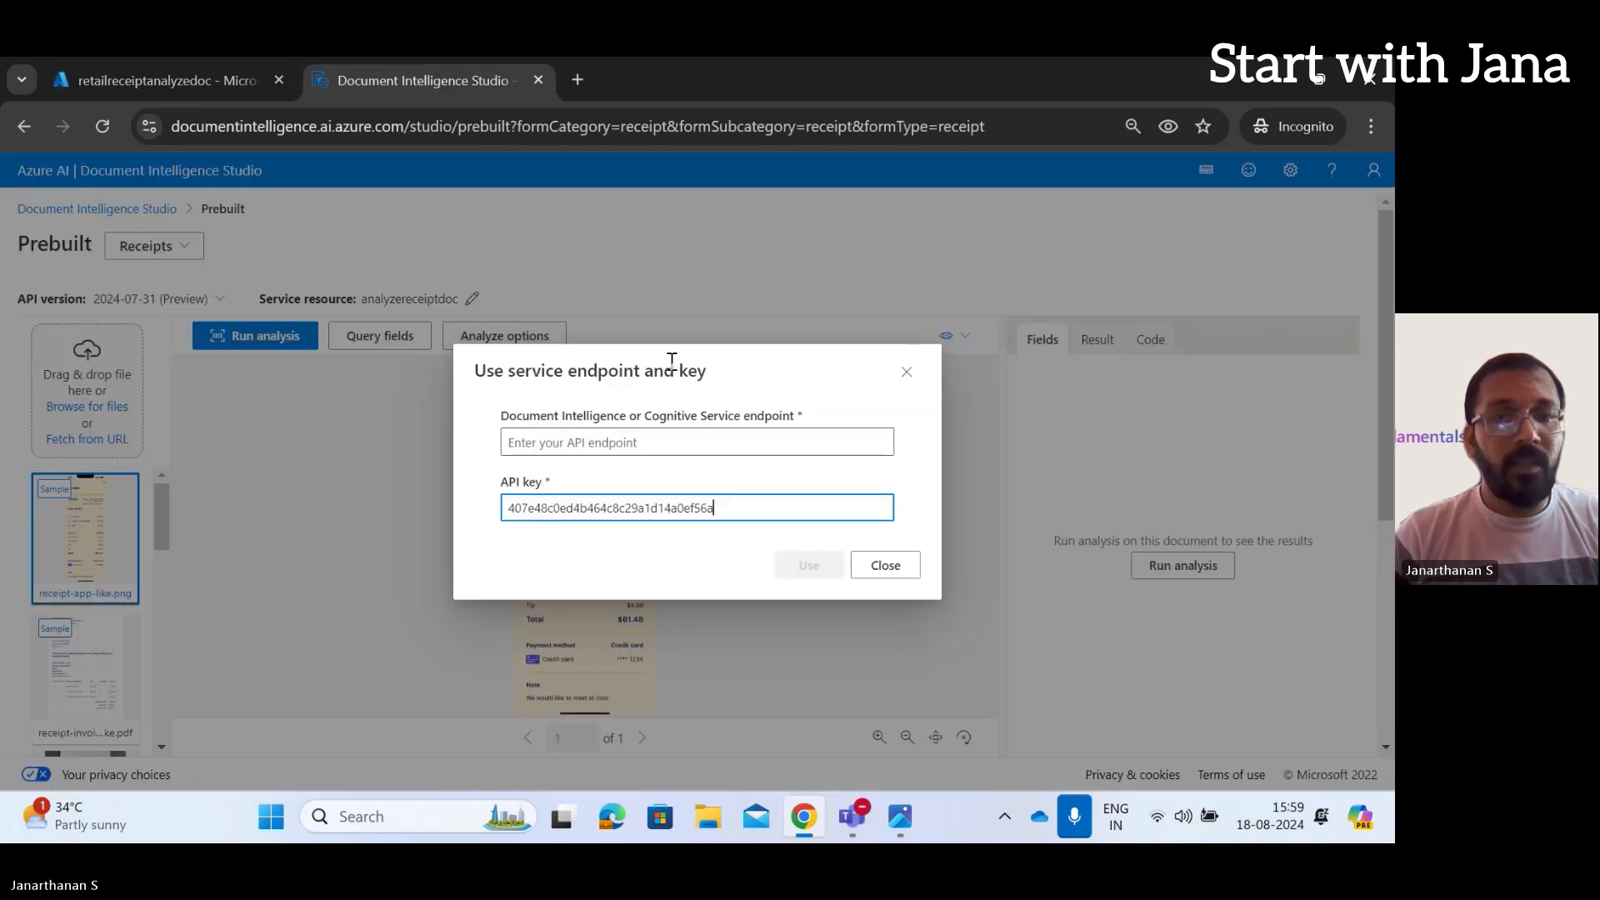
{"action": "left_click", "coordinate": [700, 442]}
{"action": "key", "text": "ctrl+v"}
{"action": "left_click", "coordinate": [808, 566]}
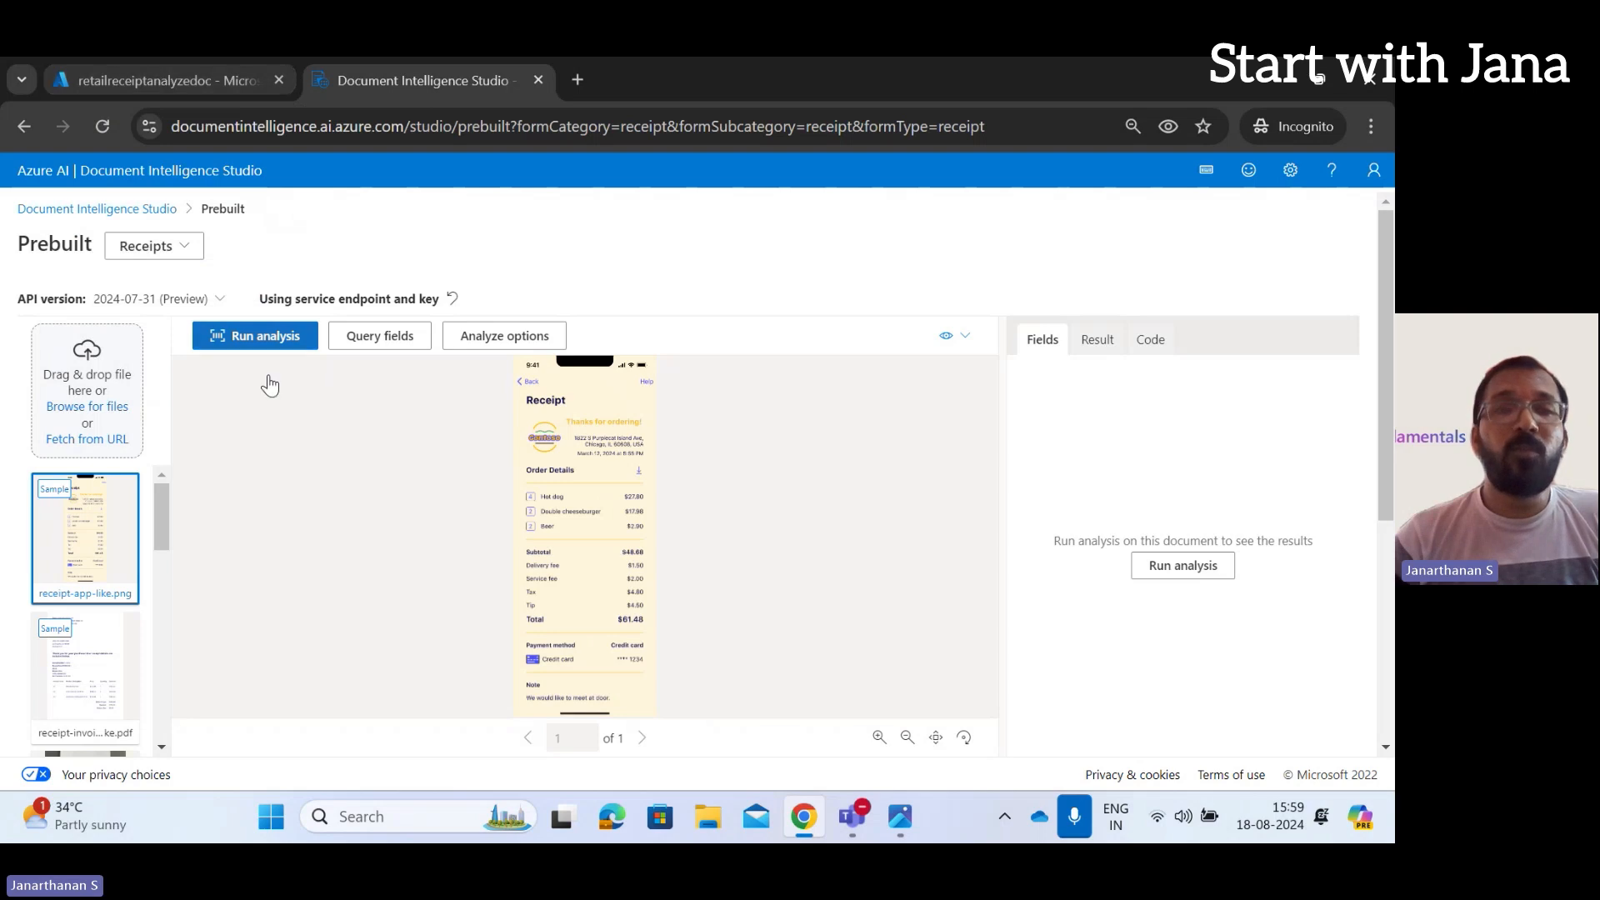
Upload the receipt image from the Desktop into the Receipts model
{"action": "left_click", "coordinate": [98, 408]}
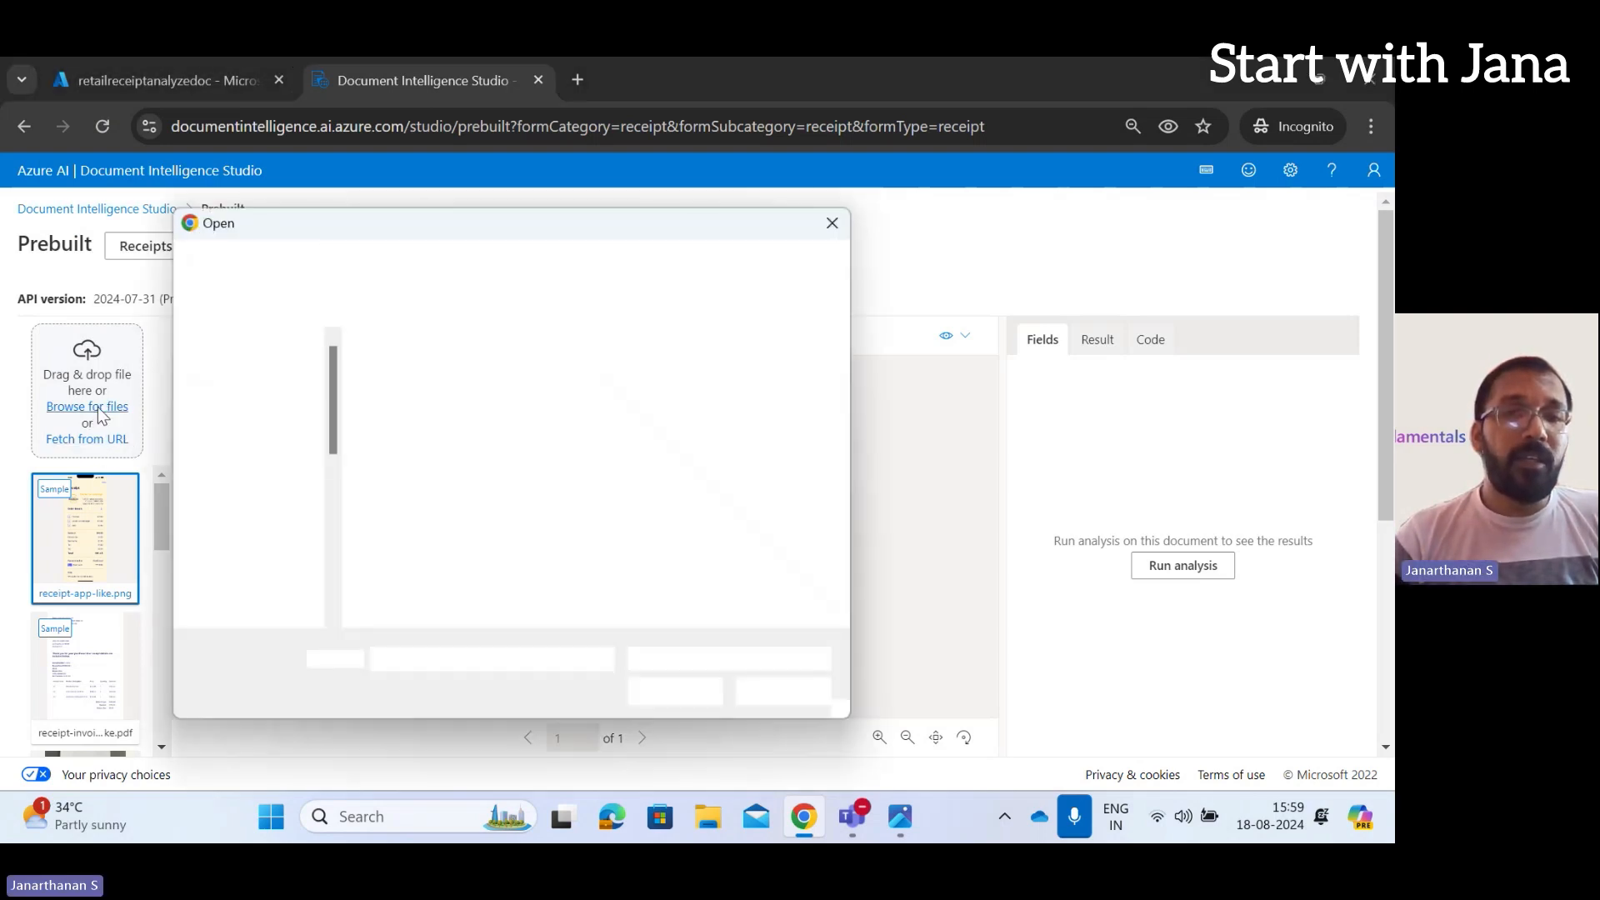
{"action": "left_click", "coordinate": [556, 437]}
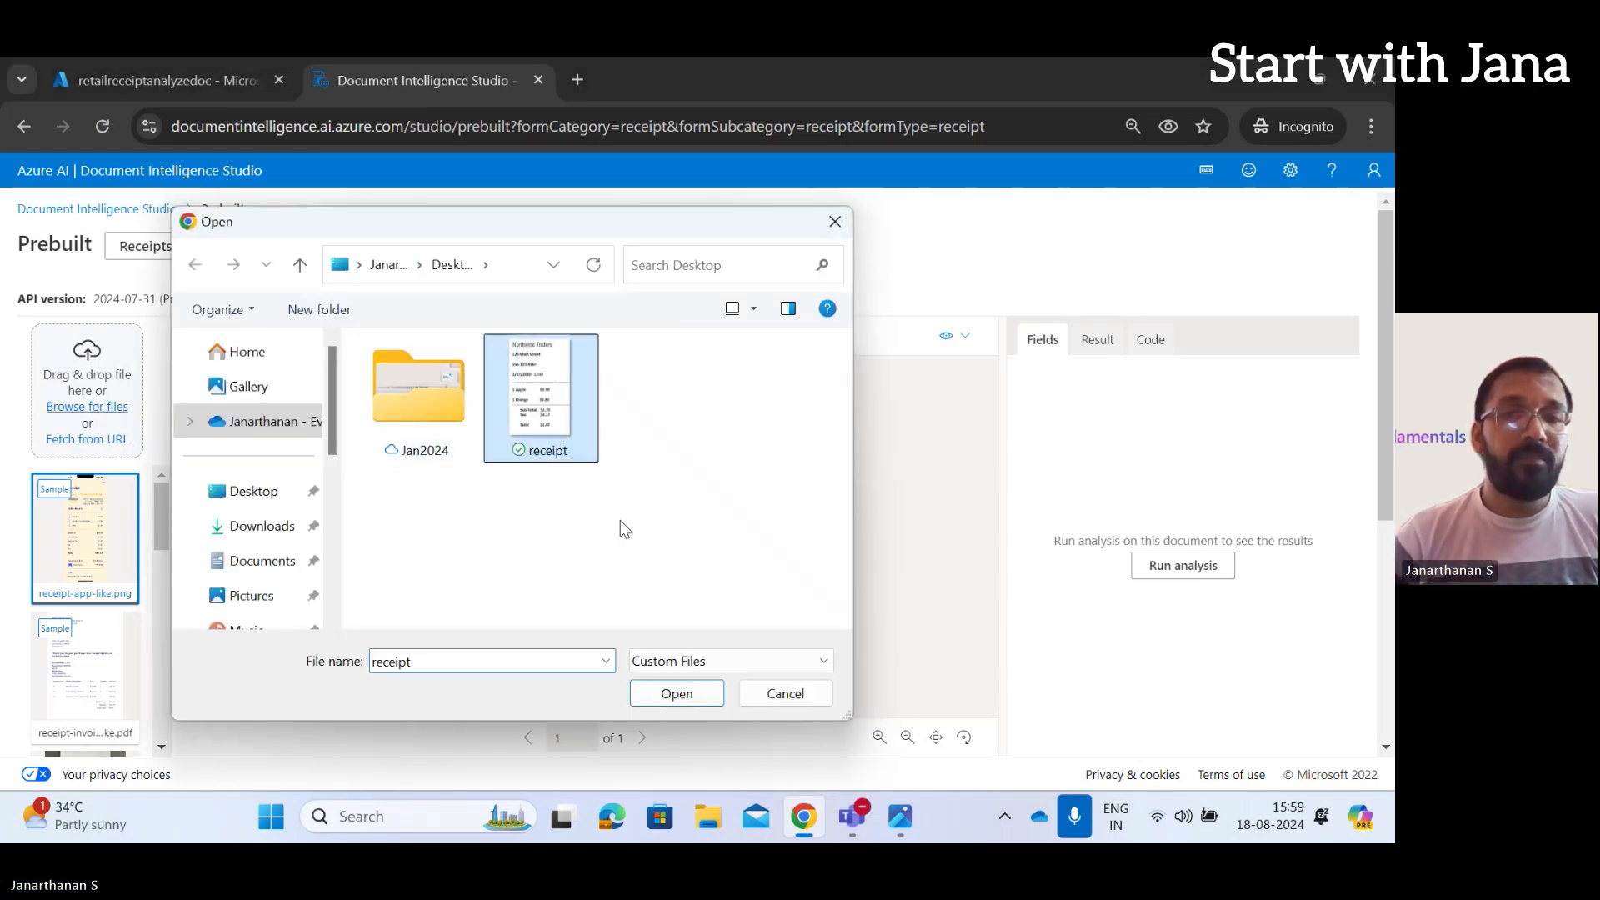
{"action": "left_click", "coordinate": [675, 693]}
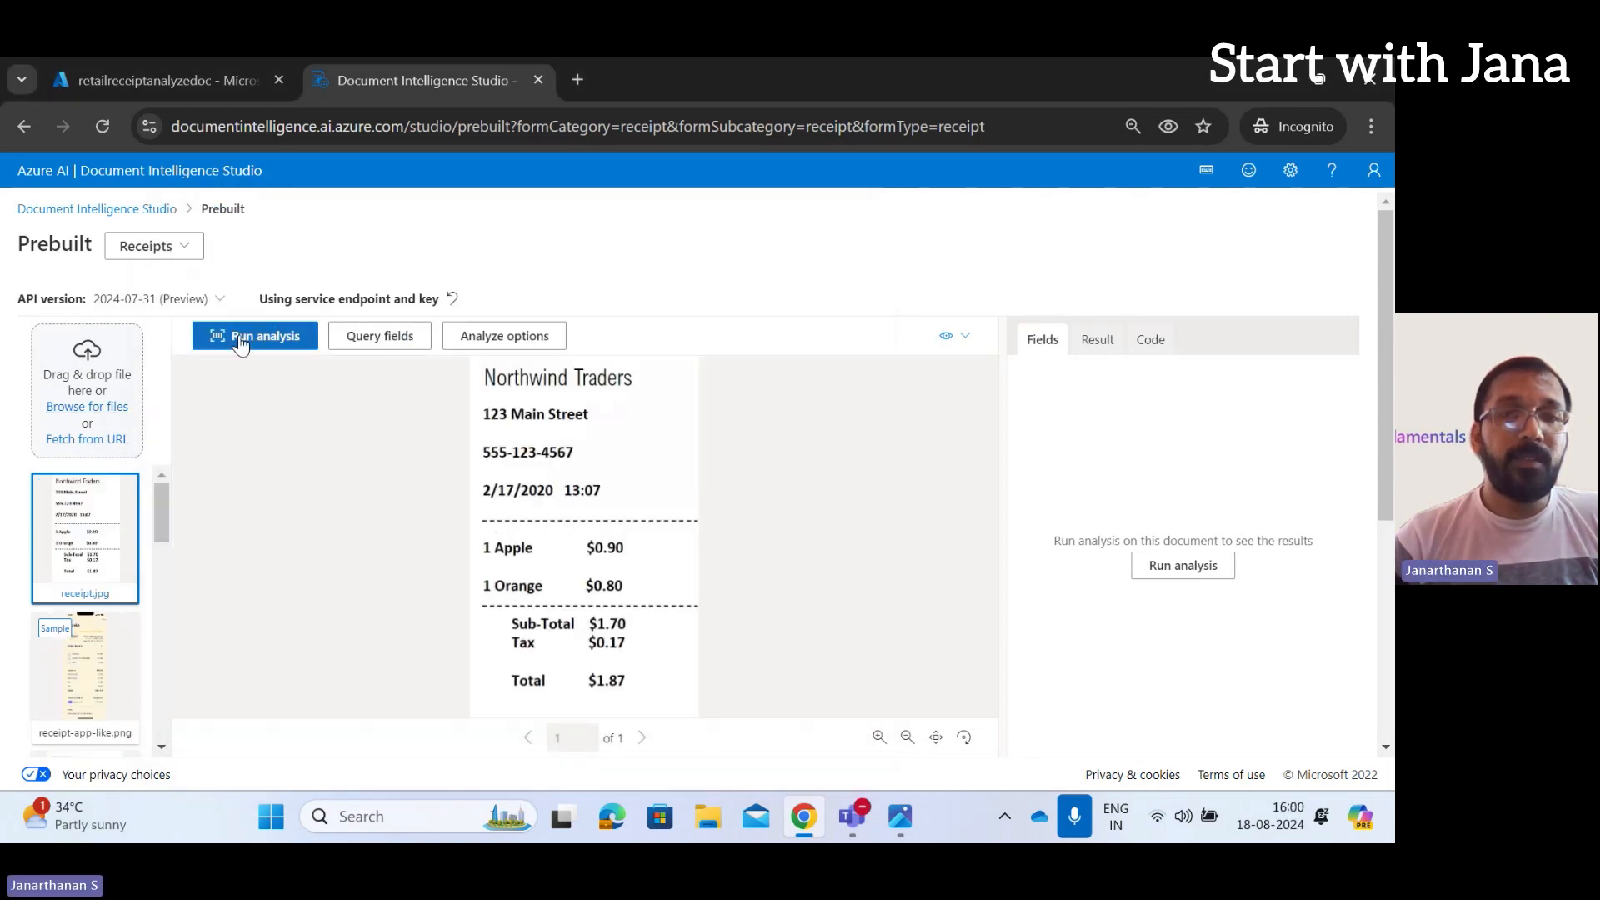
Run the prebuilt receipt analysis and inspect the Northwind Traders, 123 Main Street and date fields
{"action": "left_click", "coordinate": [240, 340]}
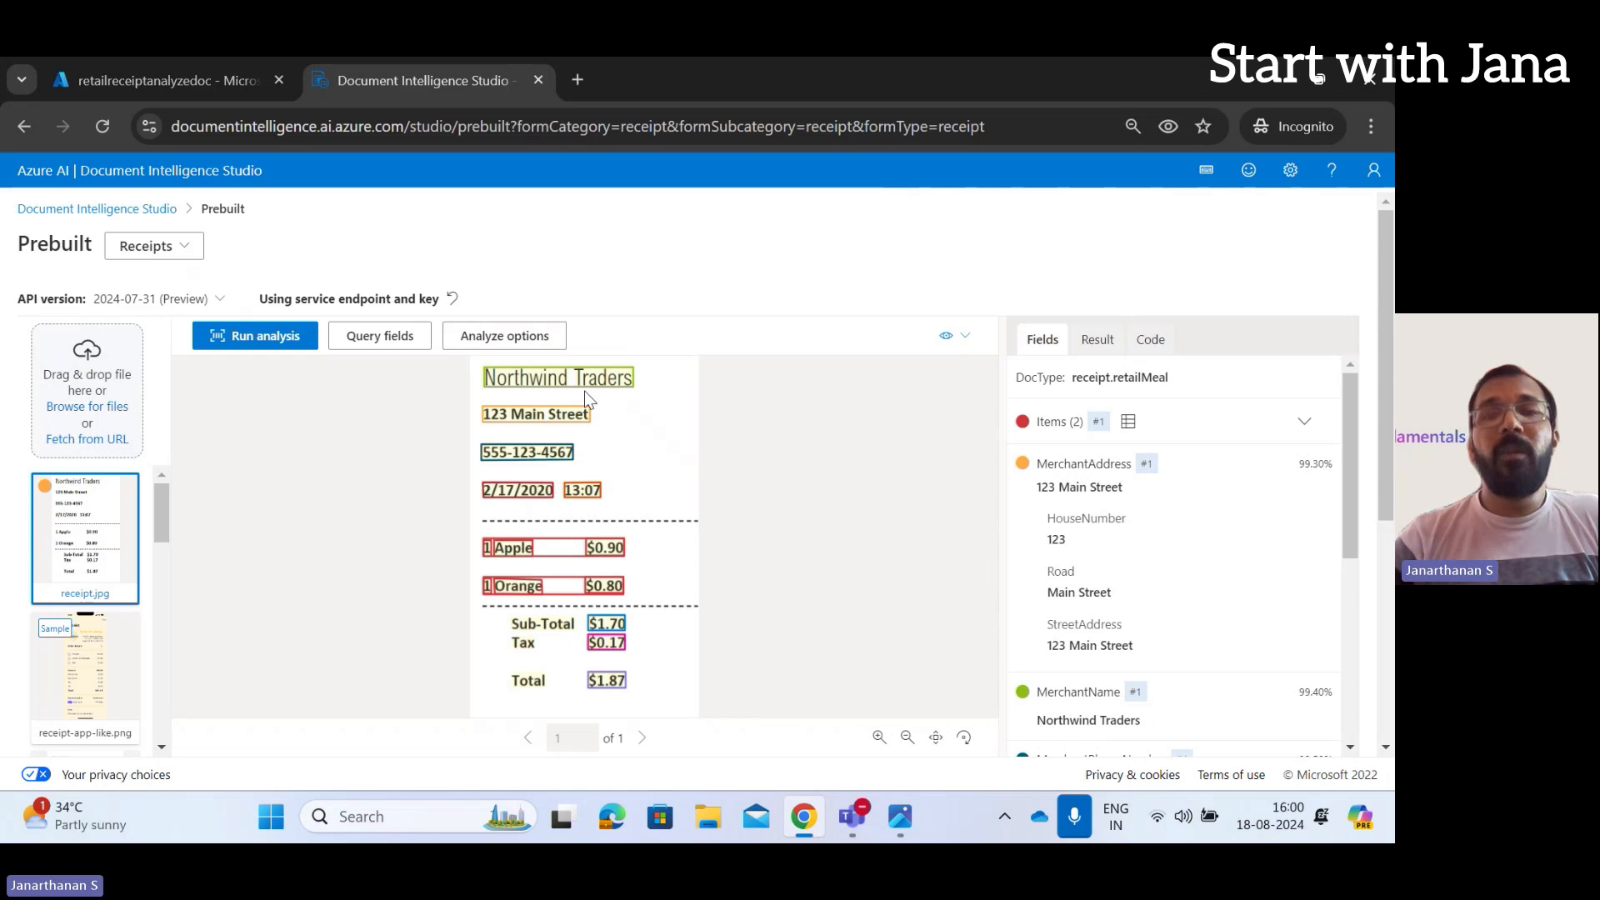
{"action": "mouse_move", "coordinate": [607, 387]}
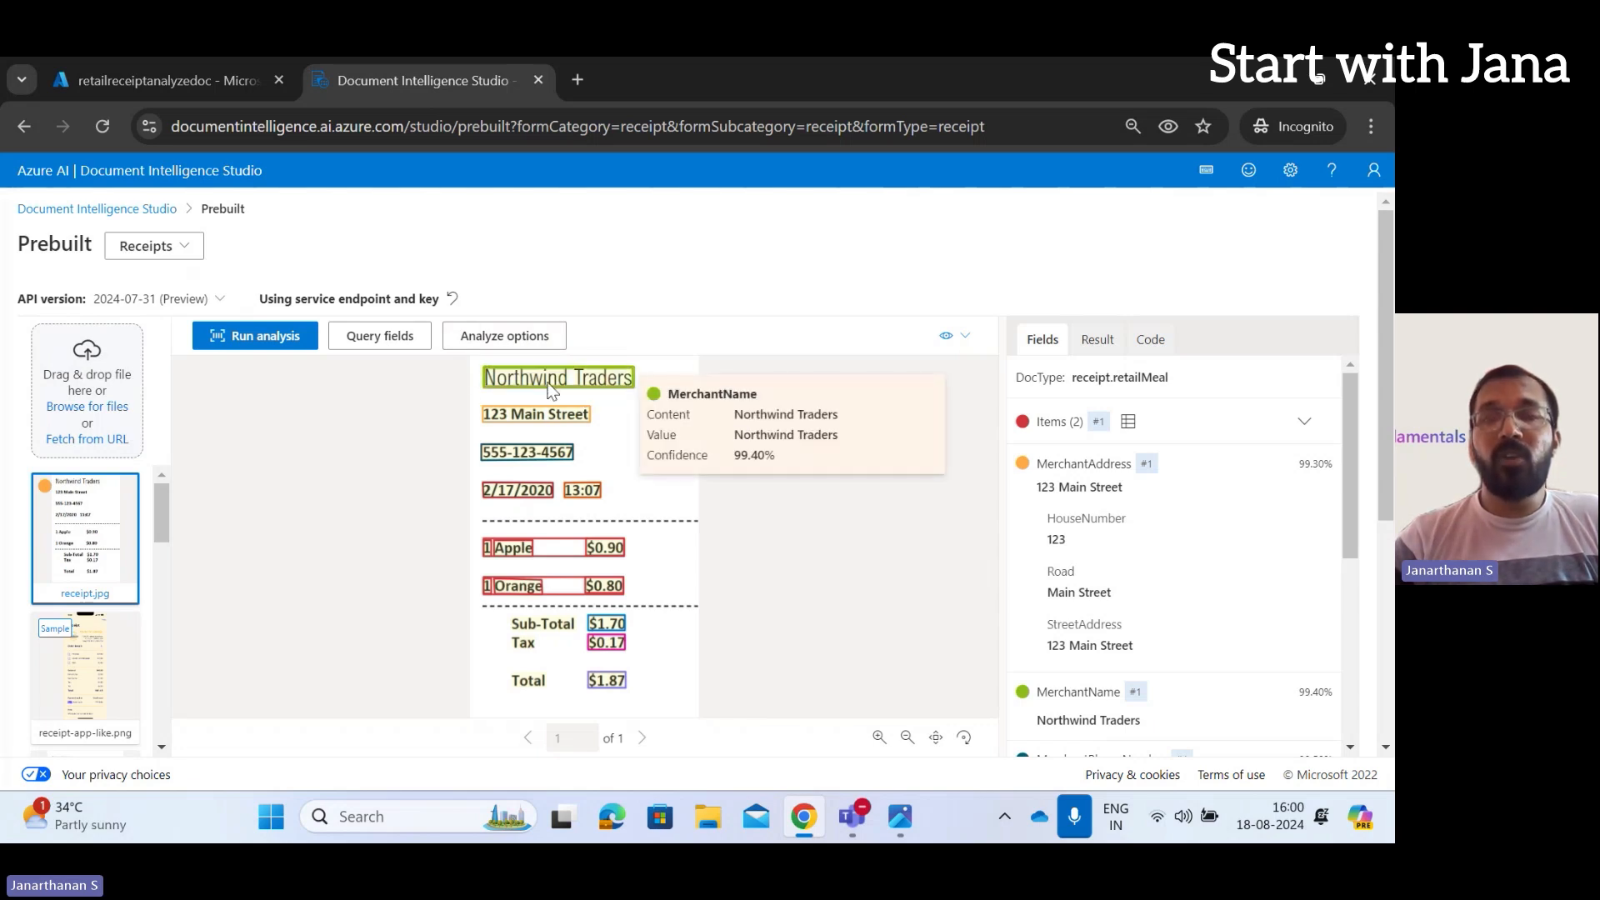
{"action": "mouse_move", "coordinate": [576, 418]}
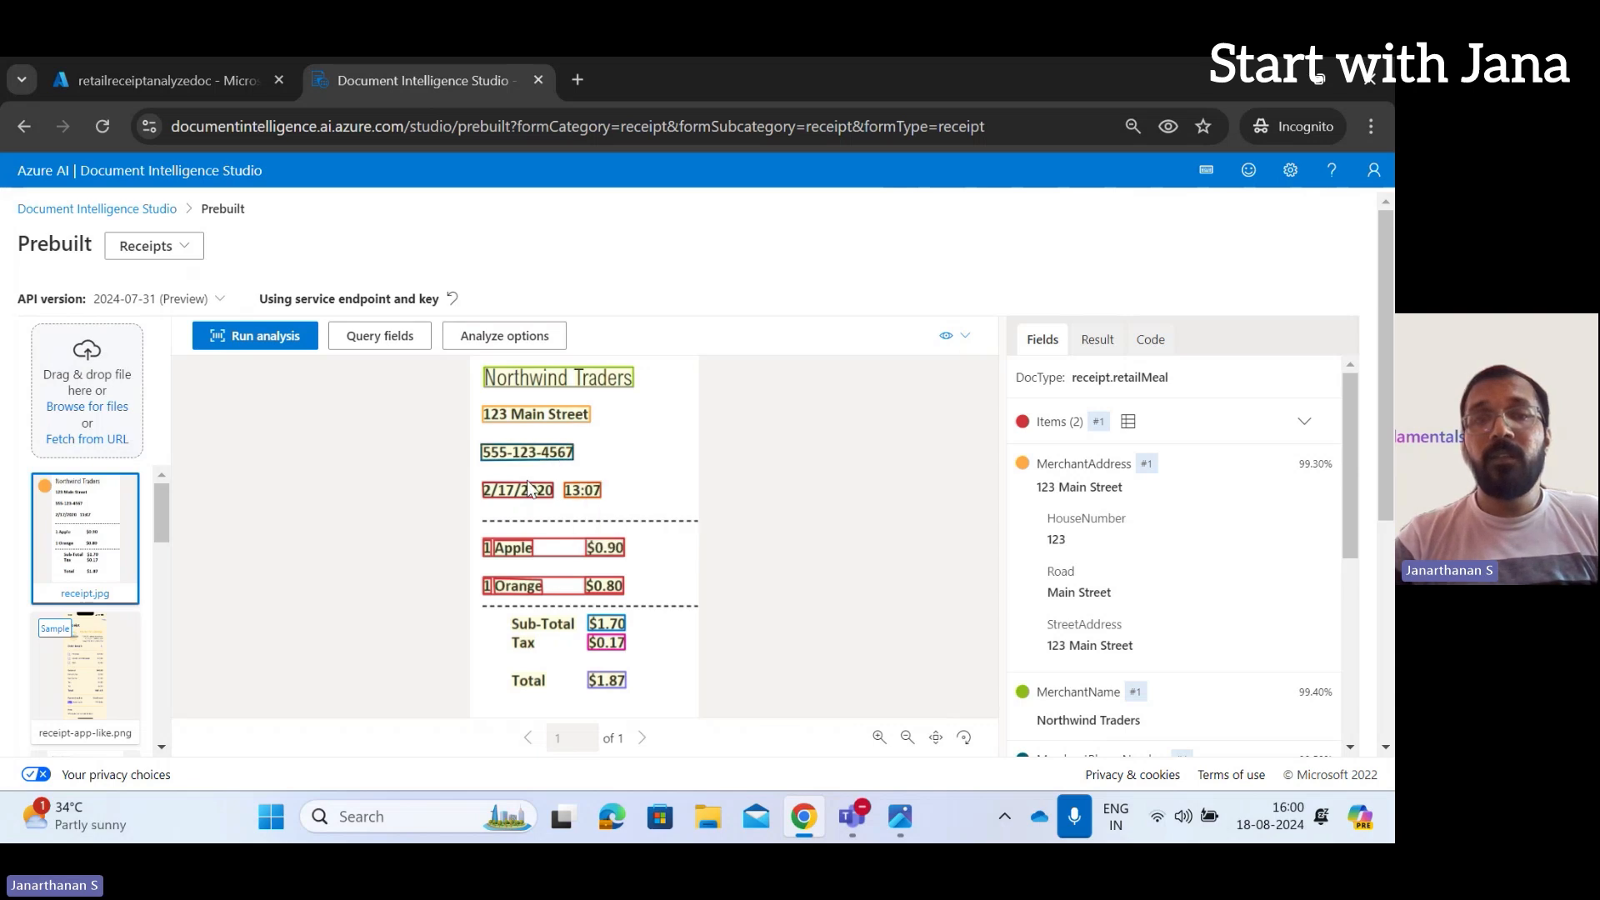
{"action": "mouse_move", "coordinate": [534, 501]}
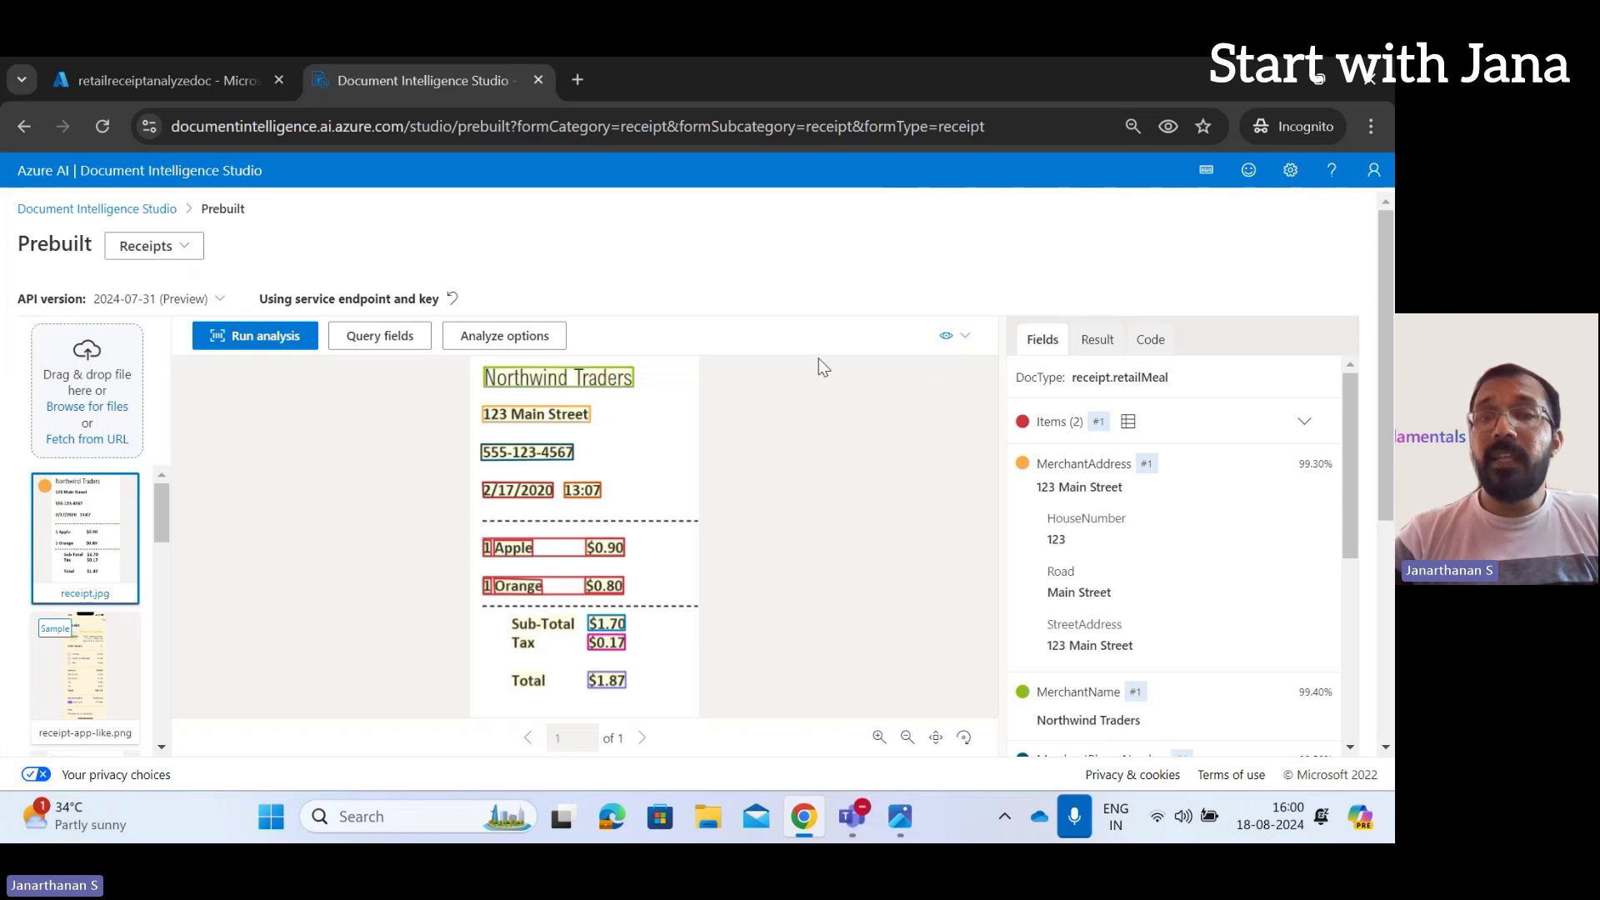
Show the Result JSON, reporting status succeeded and modelId prebuilt-receipt
{"action": "left_click", "coordinate": [1098, 346]}
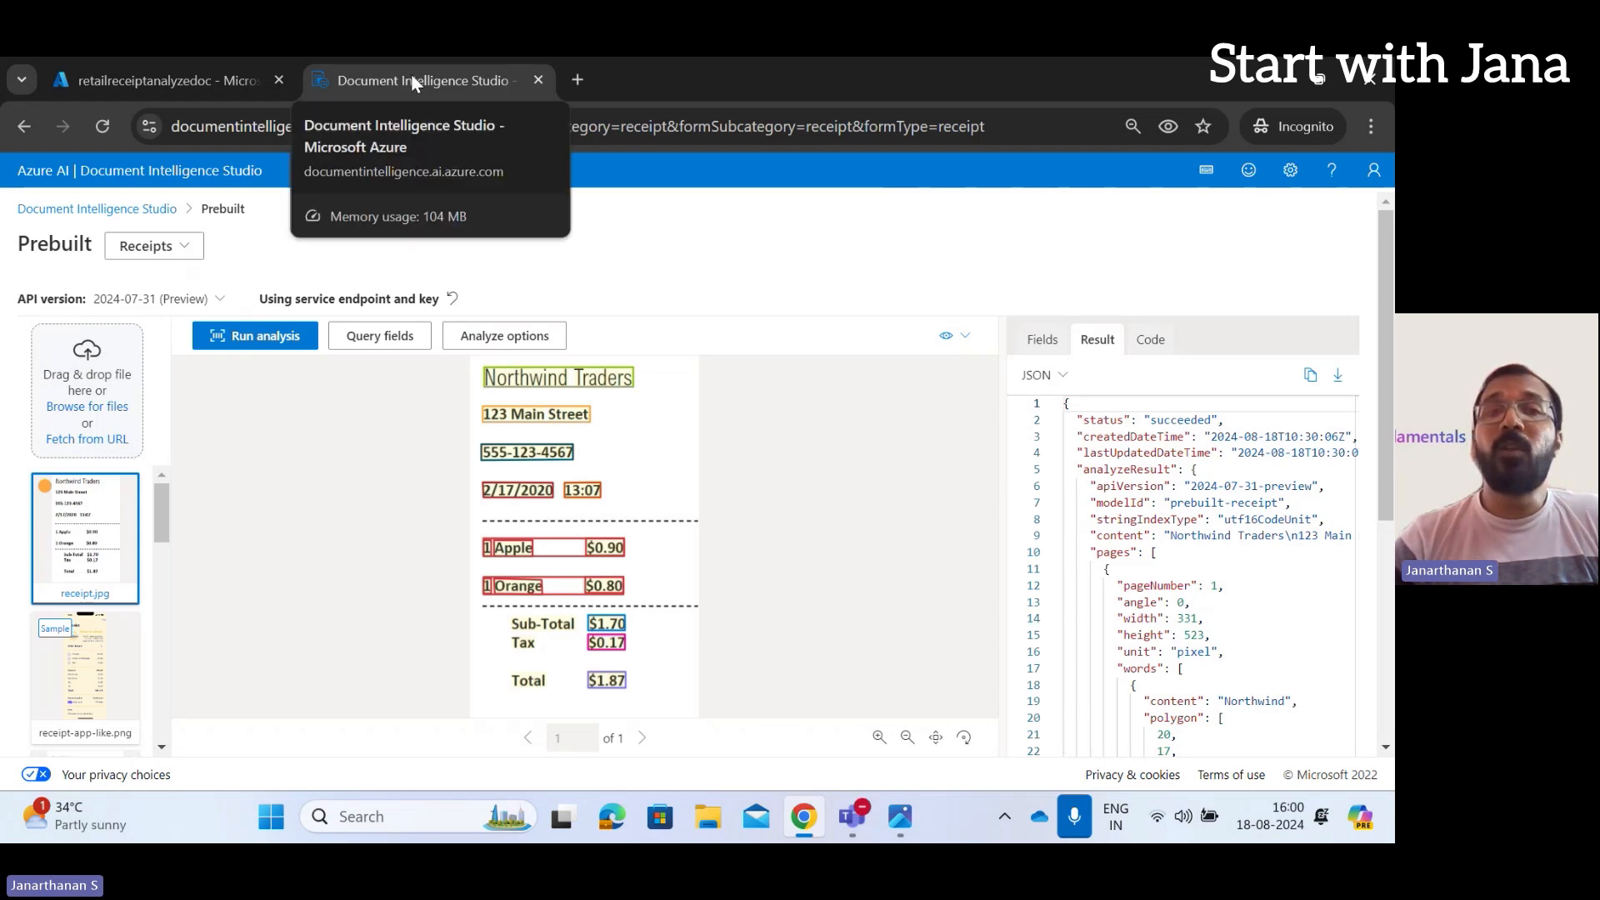
Go from the portal Home page through Resource groups to the testRG group page
{"action": "left_click", "coordinate": [199, 86]}
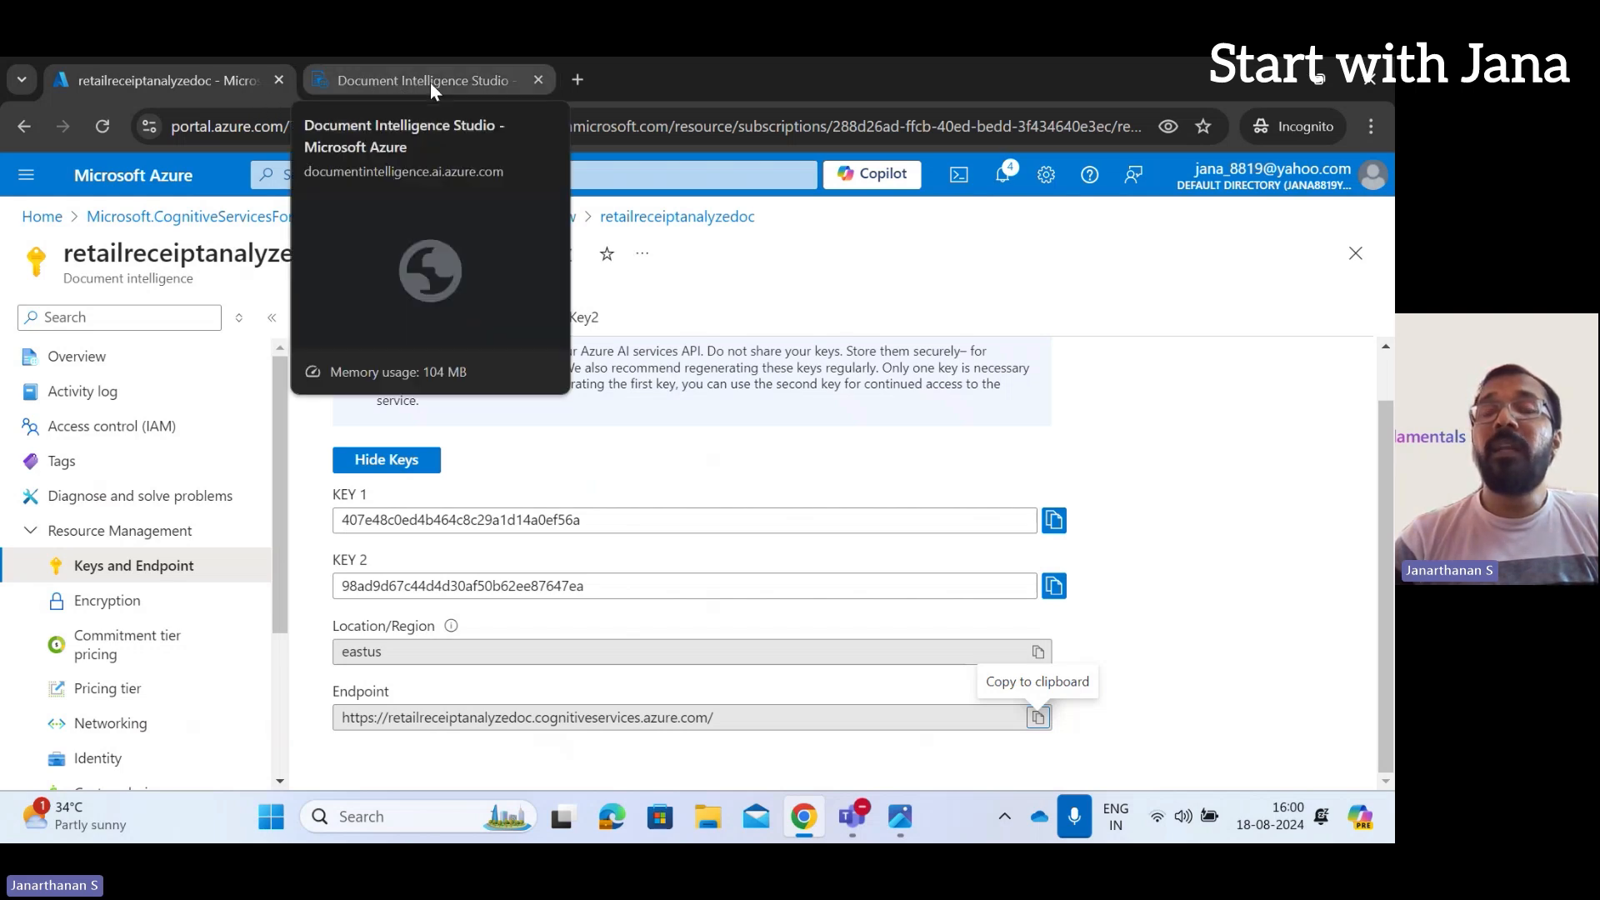
{"action": "left_click", "coordinate": [43, 218]}
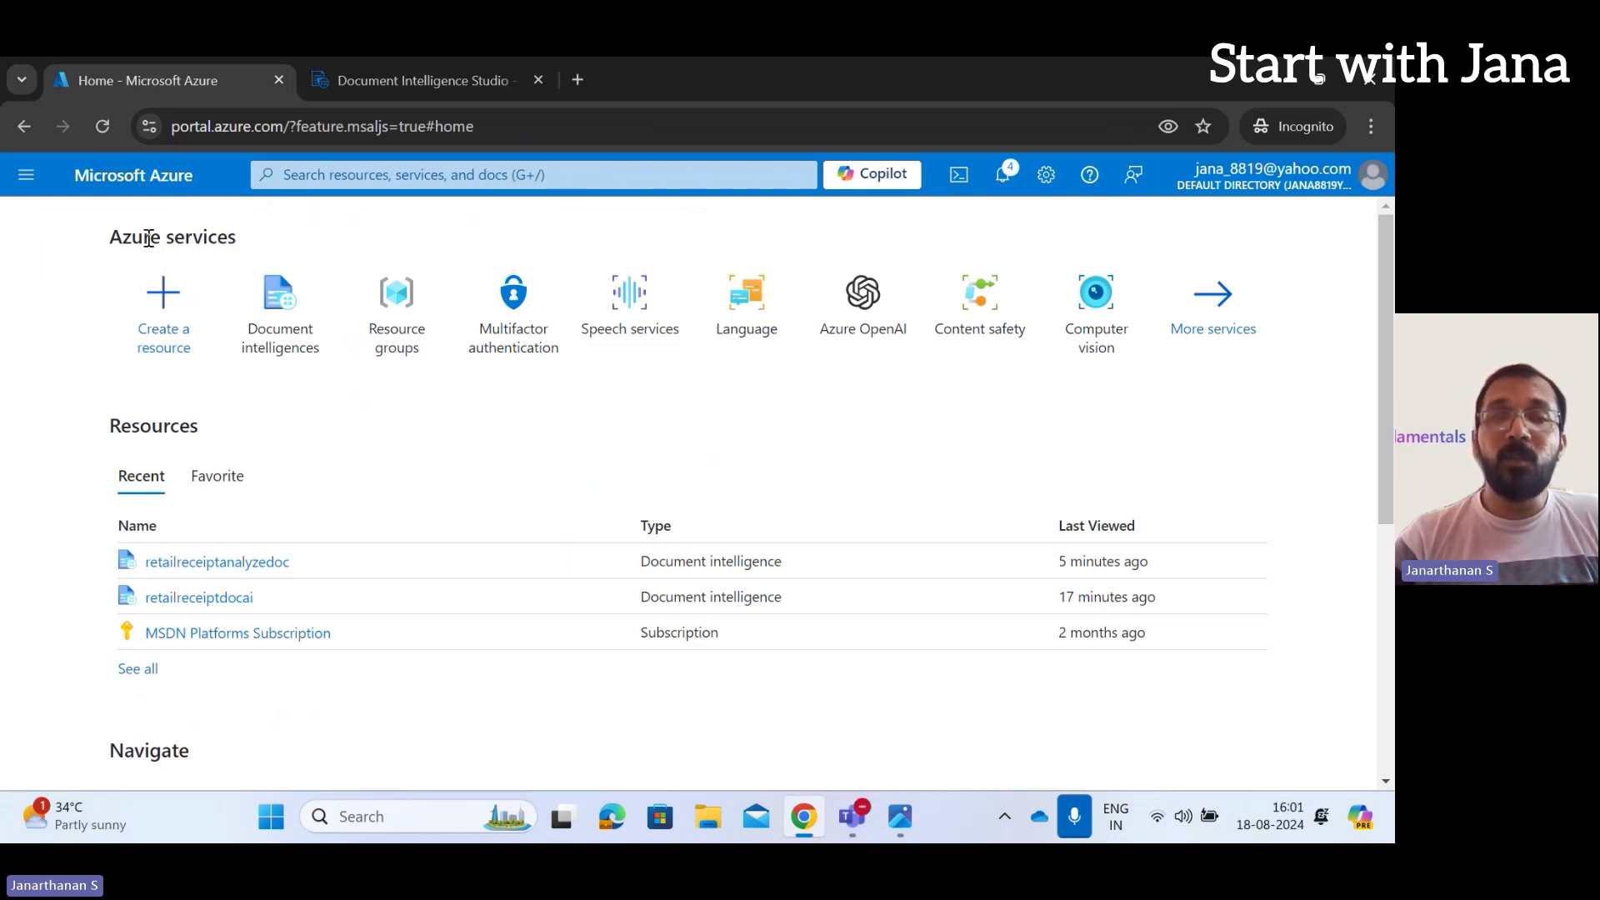
{"action": "left_click", "coordinate": [406, 312]}
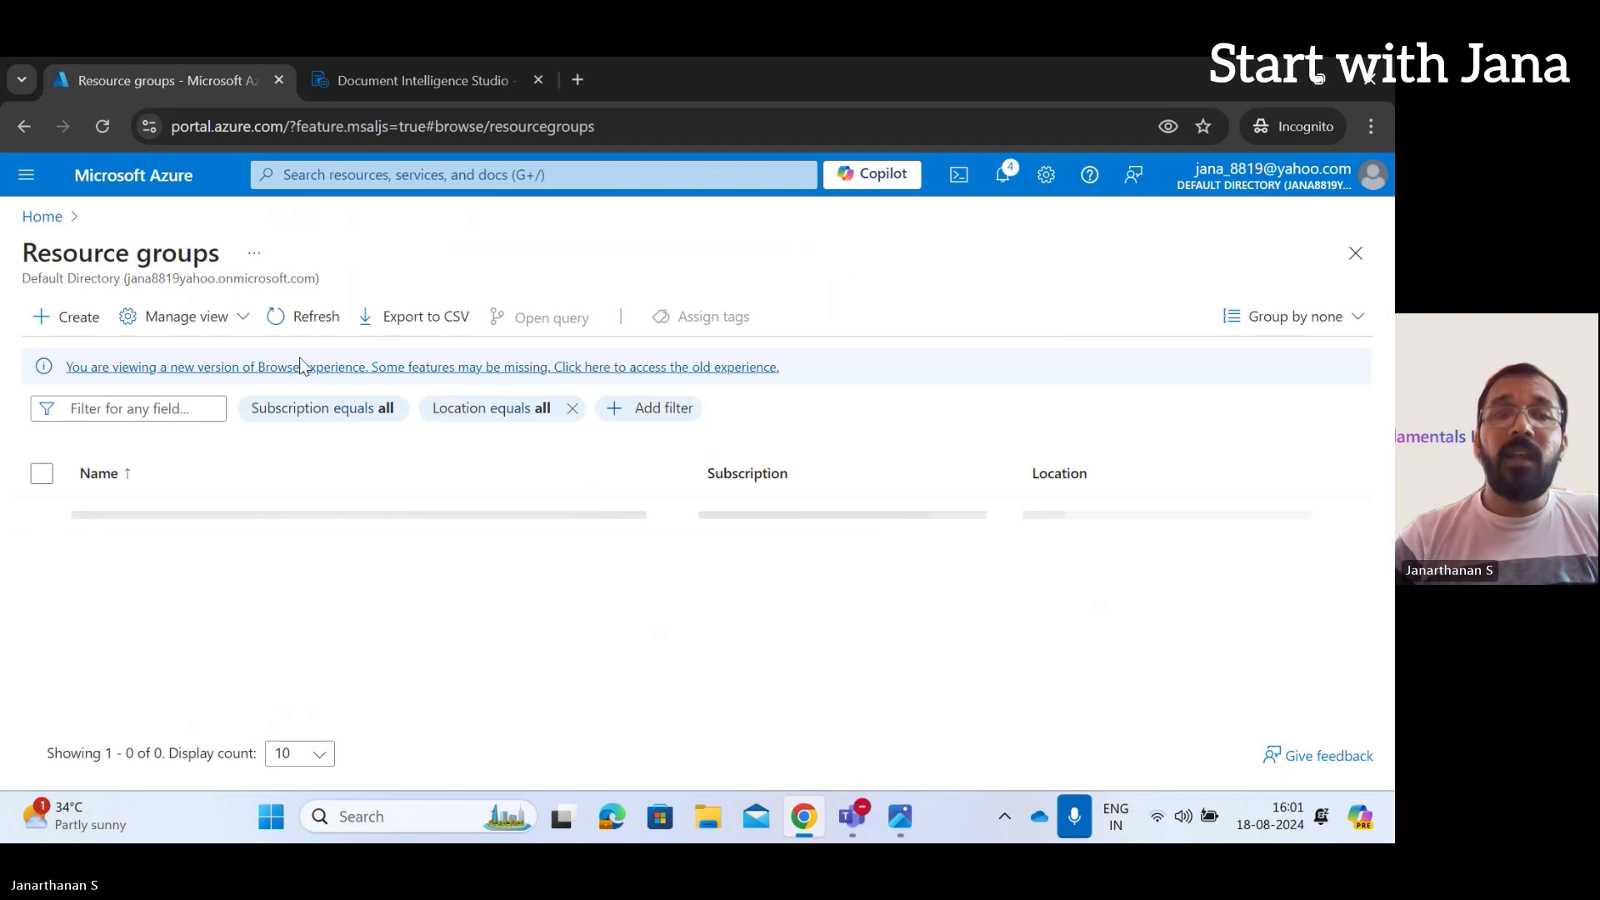
{"action": "left_click", "coordinate": [125, 516]}
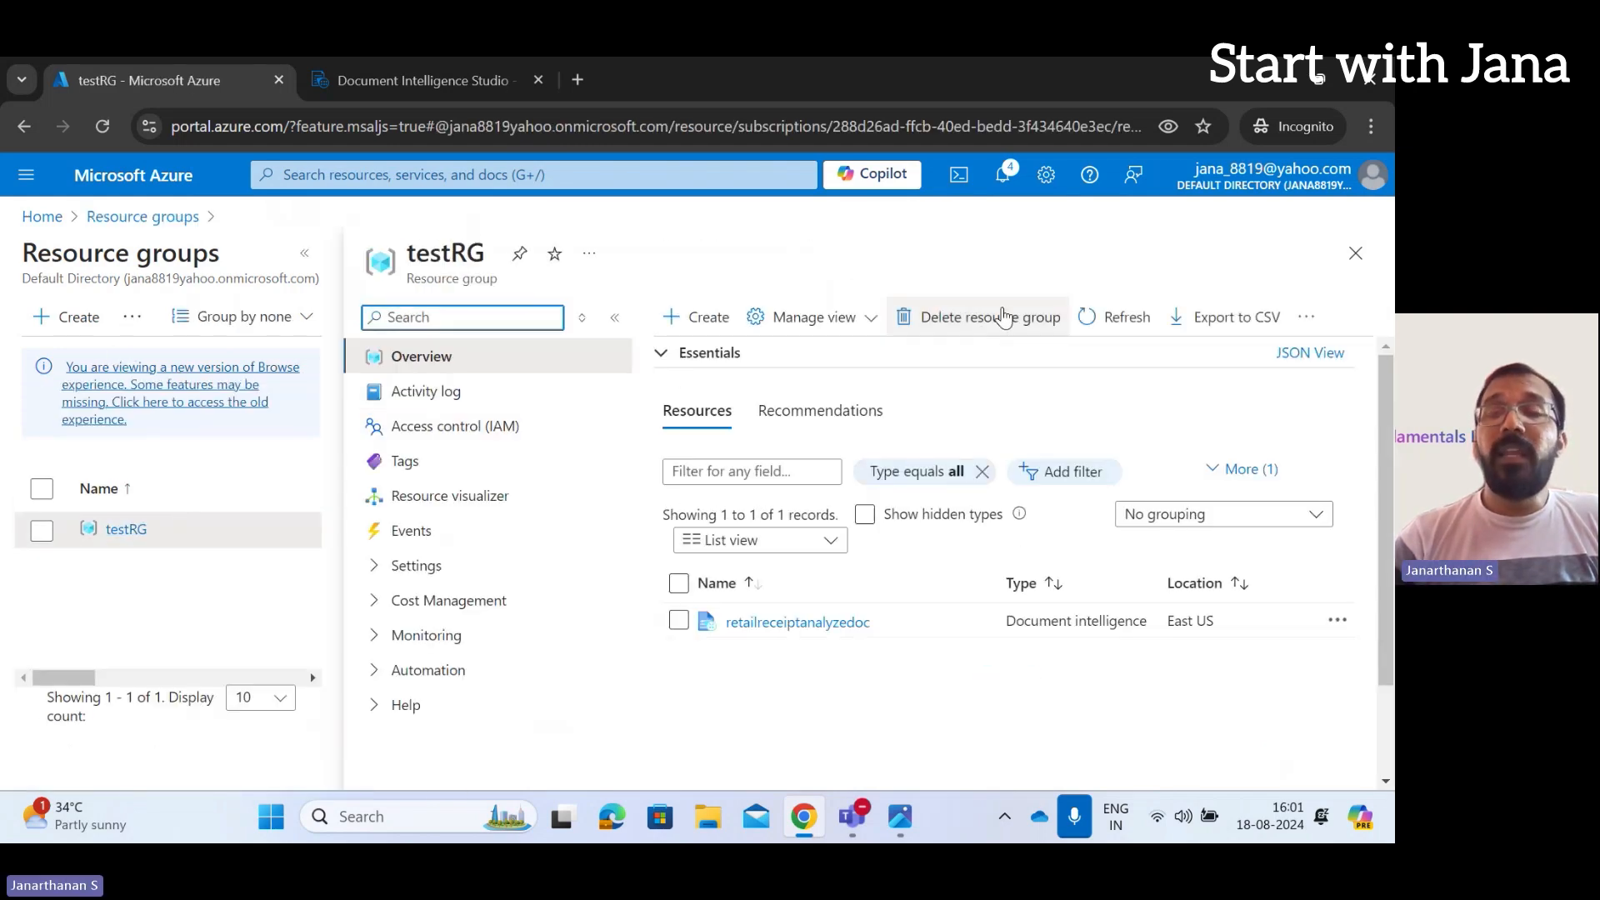
Delete resource group testRG, entering its name to confirm and approving the permanent deletion
{"action": "left_click", "coordinate": [1004, 318]}
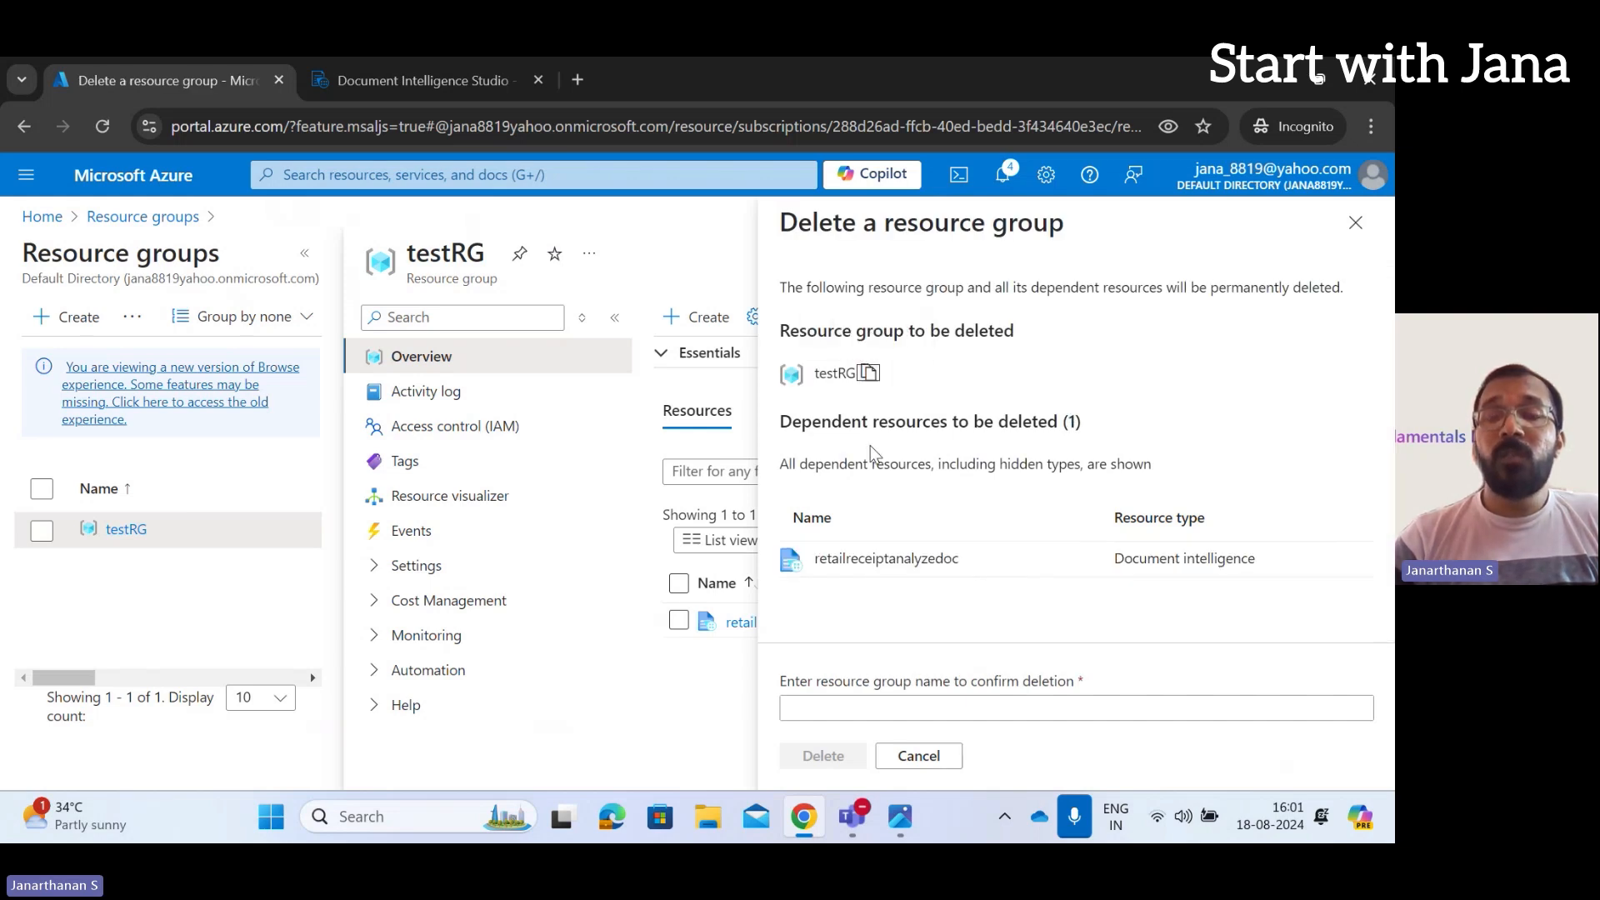
{"action": "left_click", "coordinate": [954, 707]}
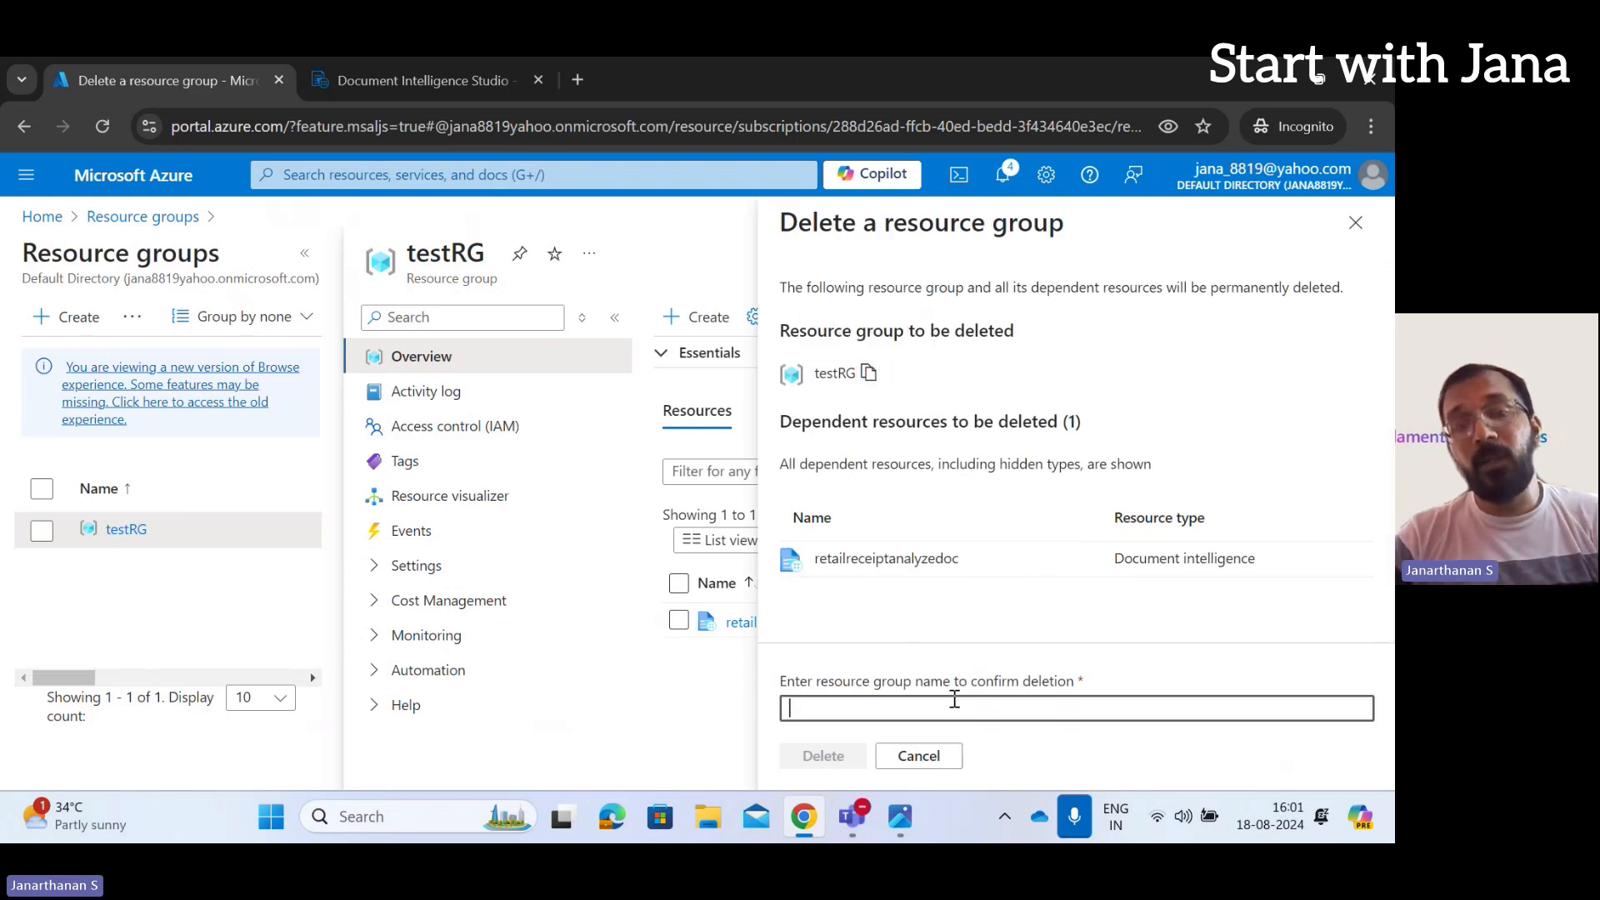
{"action": "key", "text": "ctrl+v"}
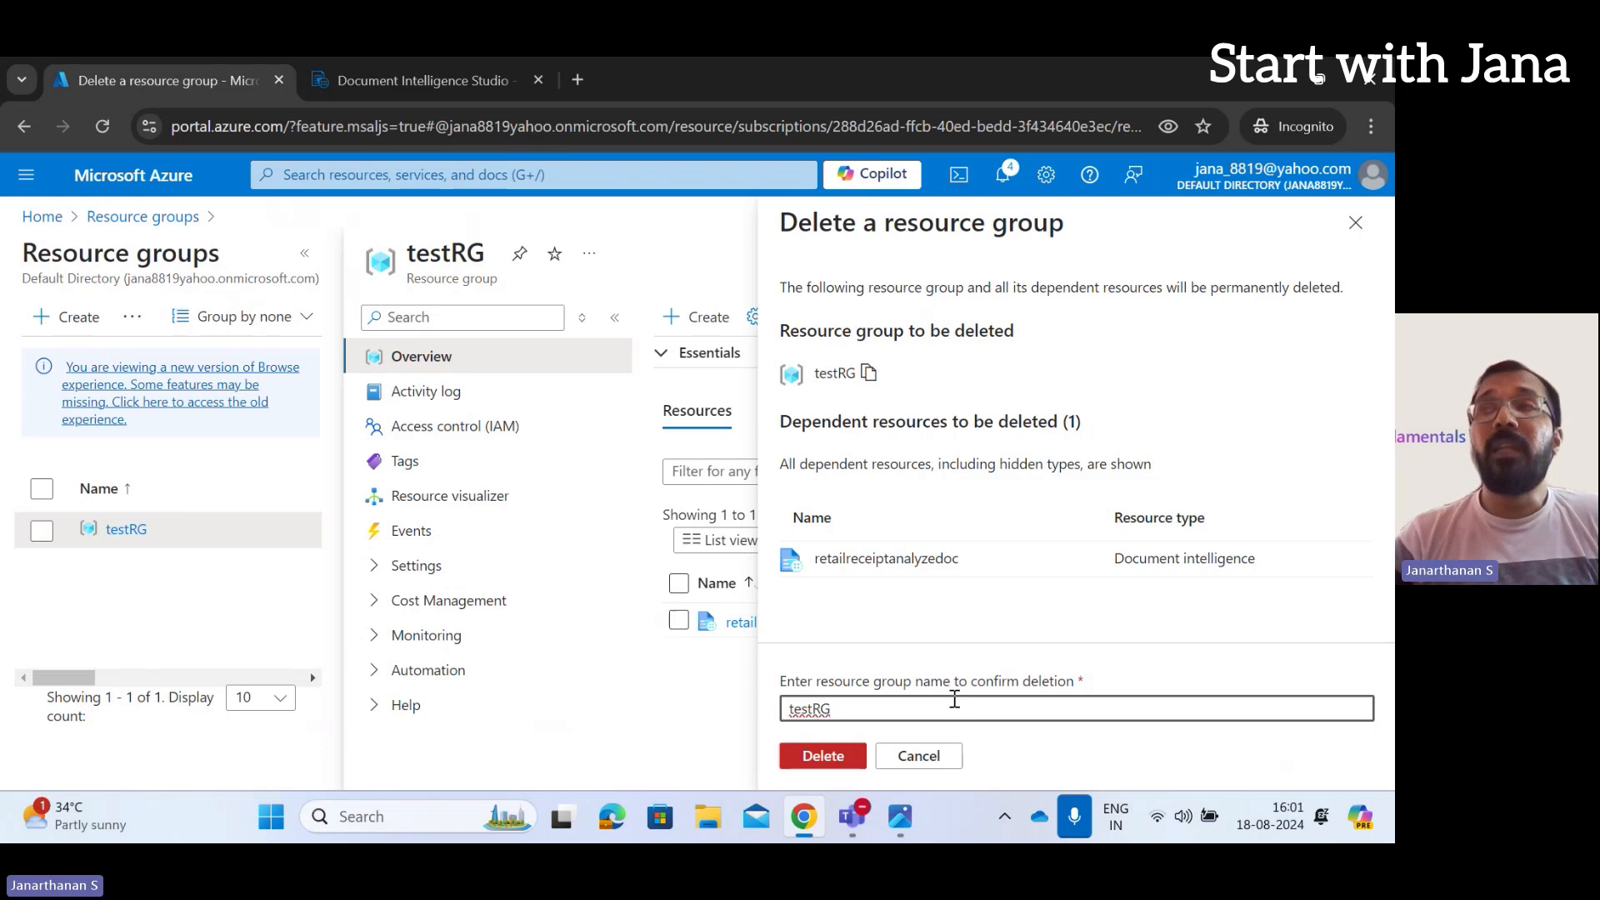
{"action": "left_click", "coordinate": [807, 756]}
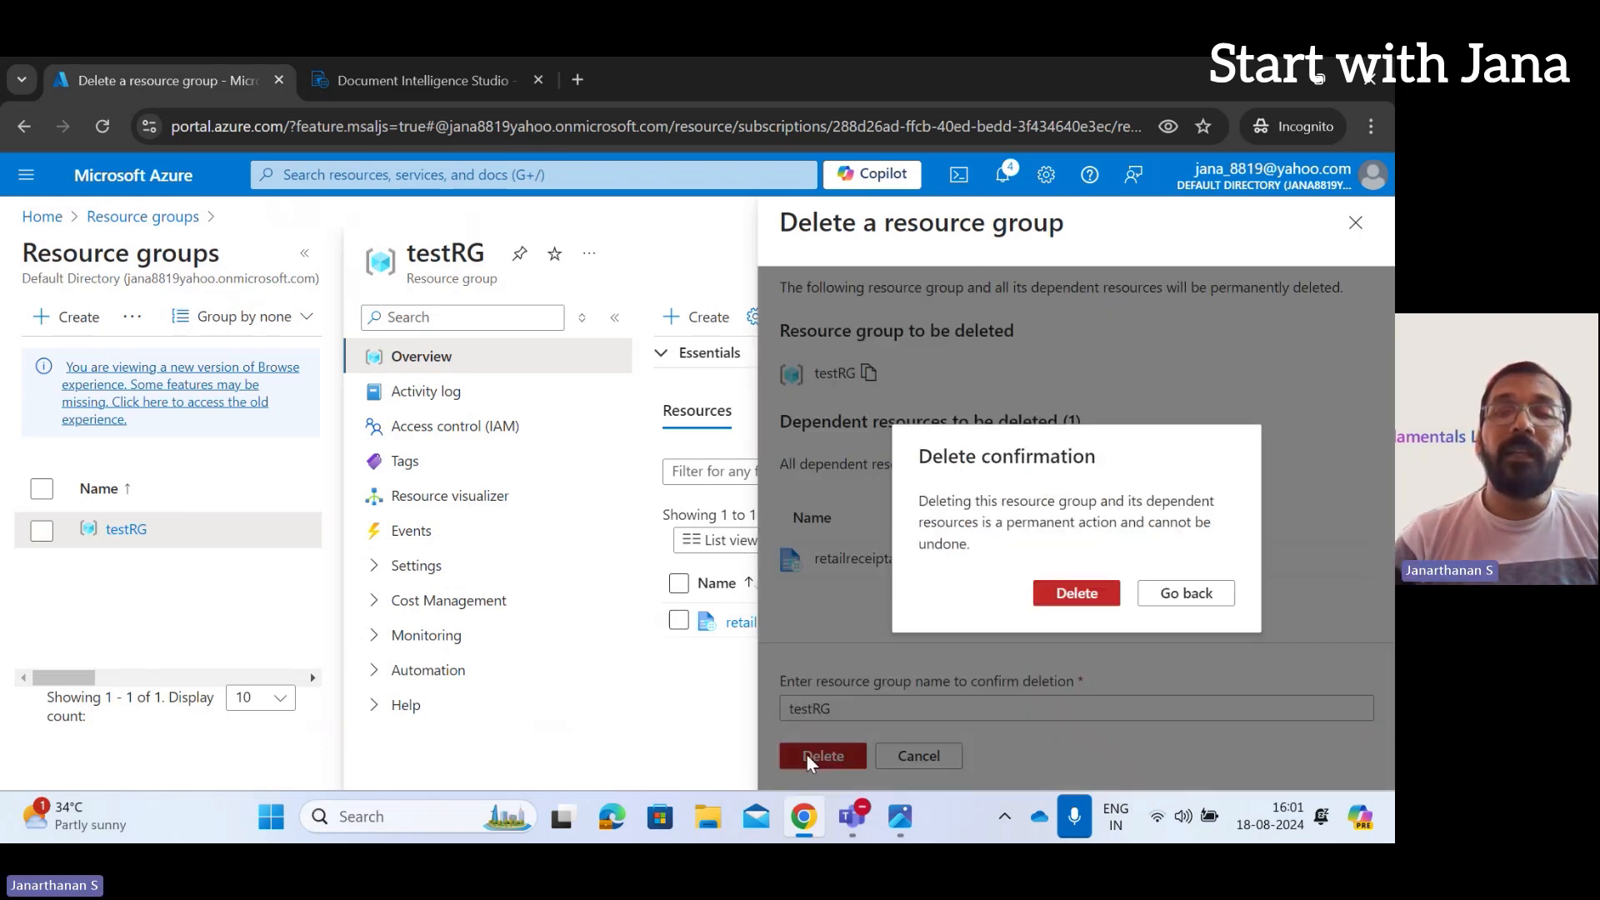
{"action": "left_click", "coordinate": [1061, 599]}
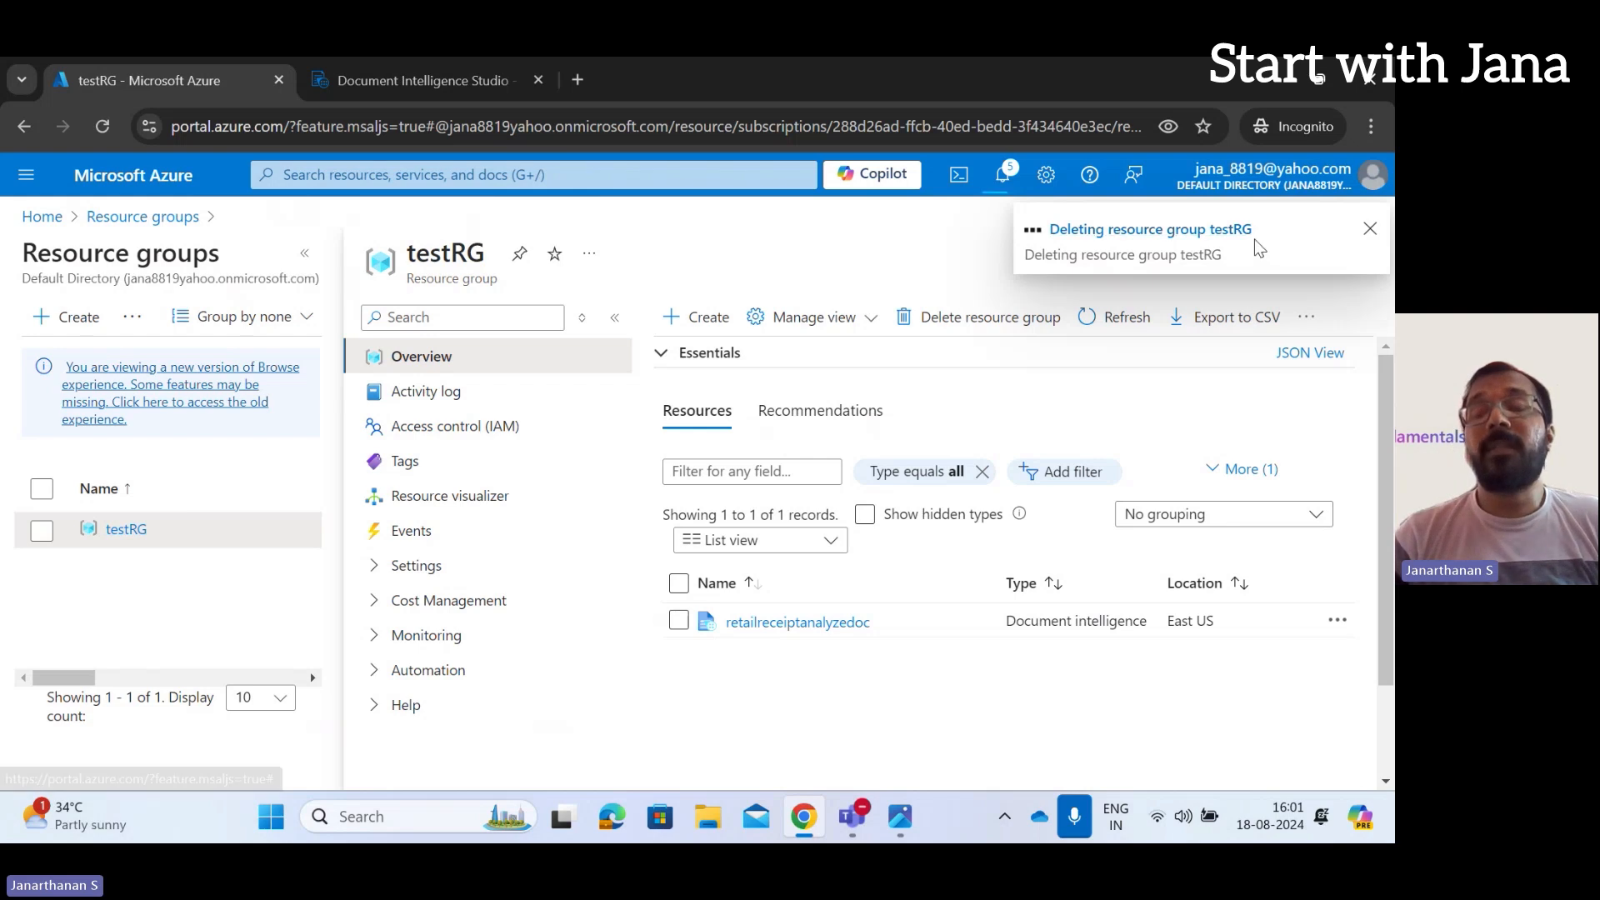
Return to the portal Home page and check notifications for the testRG deletion progress
{"action": "left_click", "coordinate": [62, 213]}
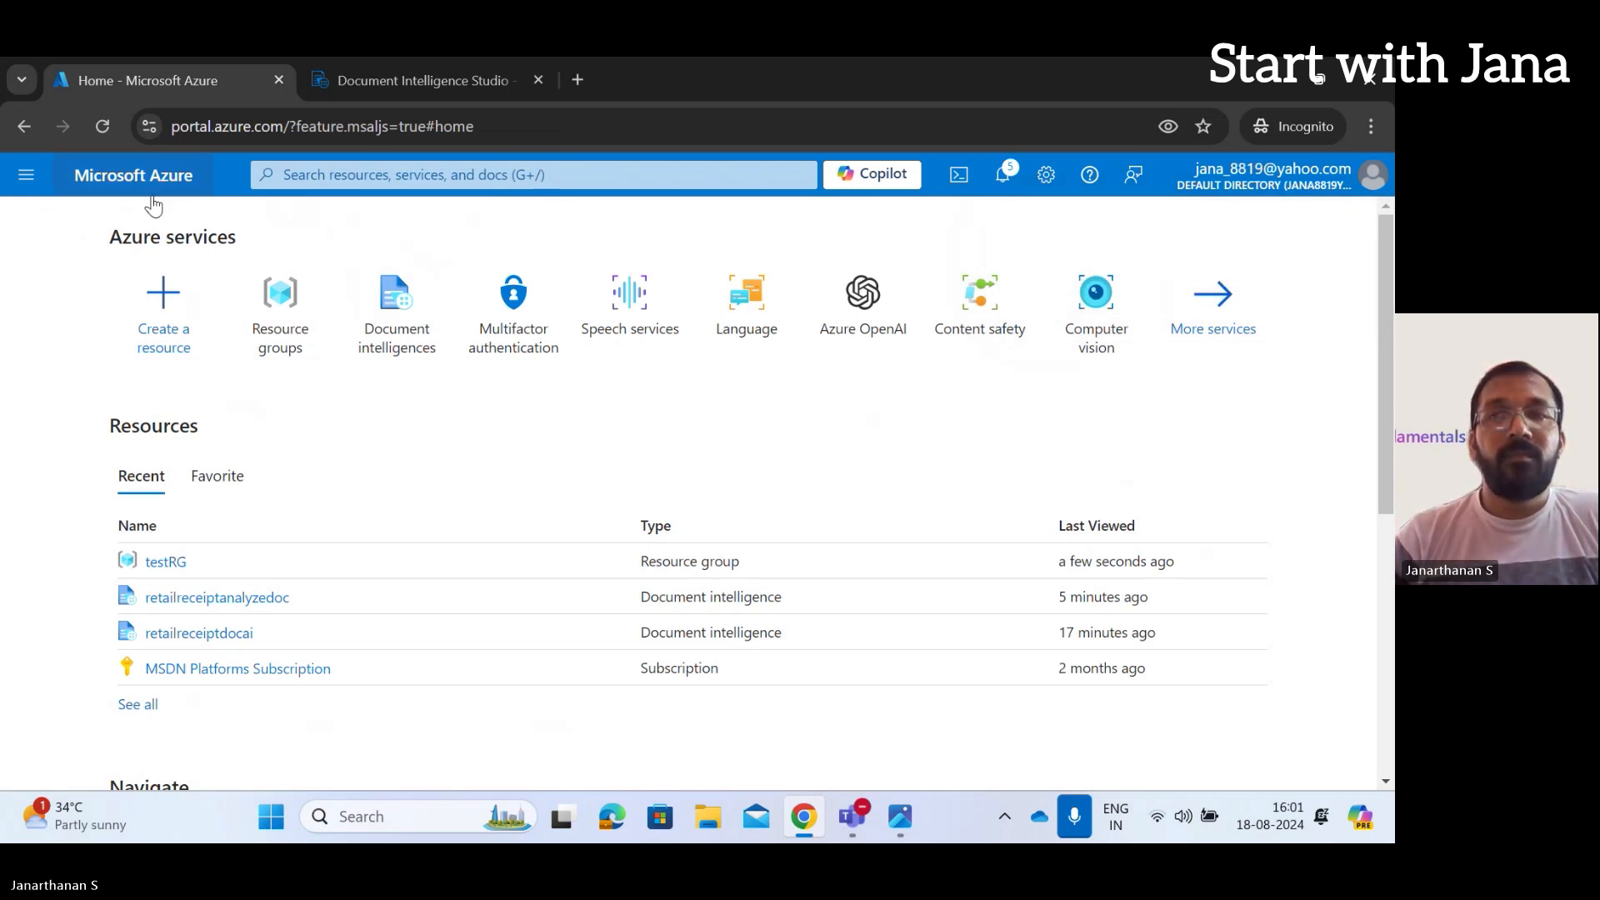
{"action": "left_click", "coordinate": [1006, 177]}
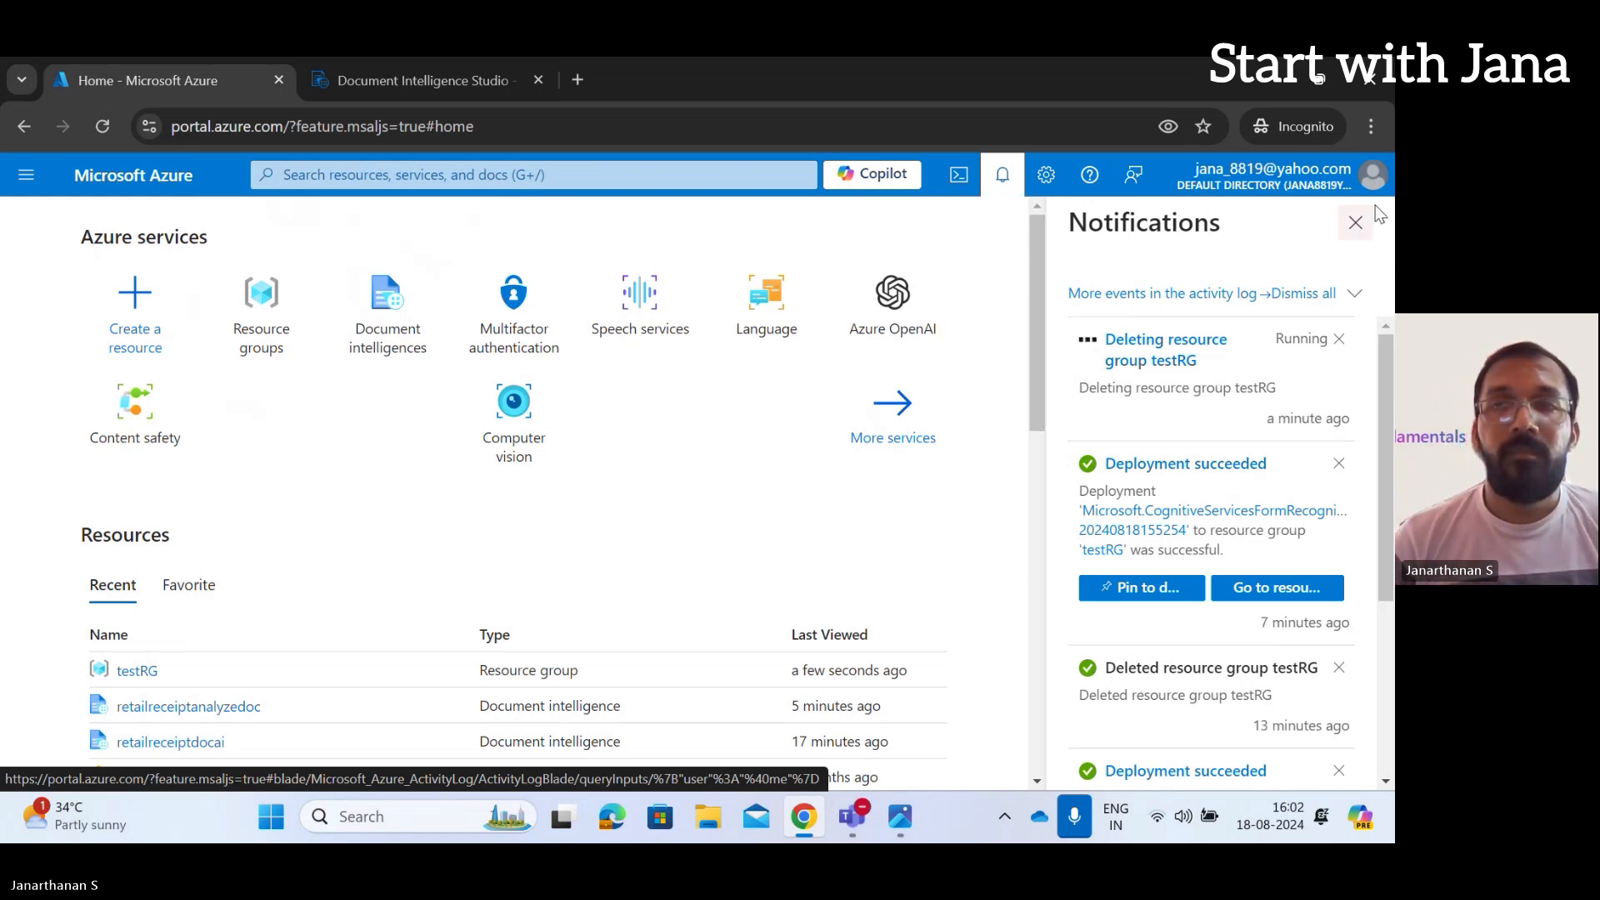
{"action": "left_click", "coordinate": [1356, 224]}
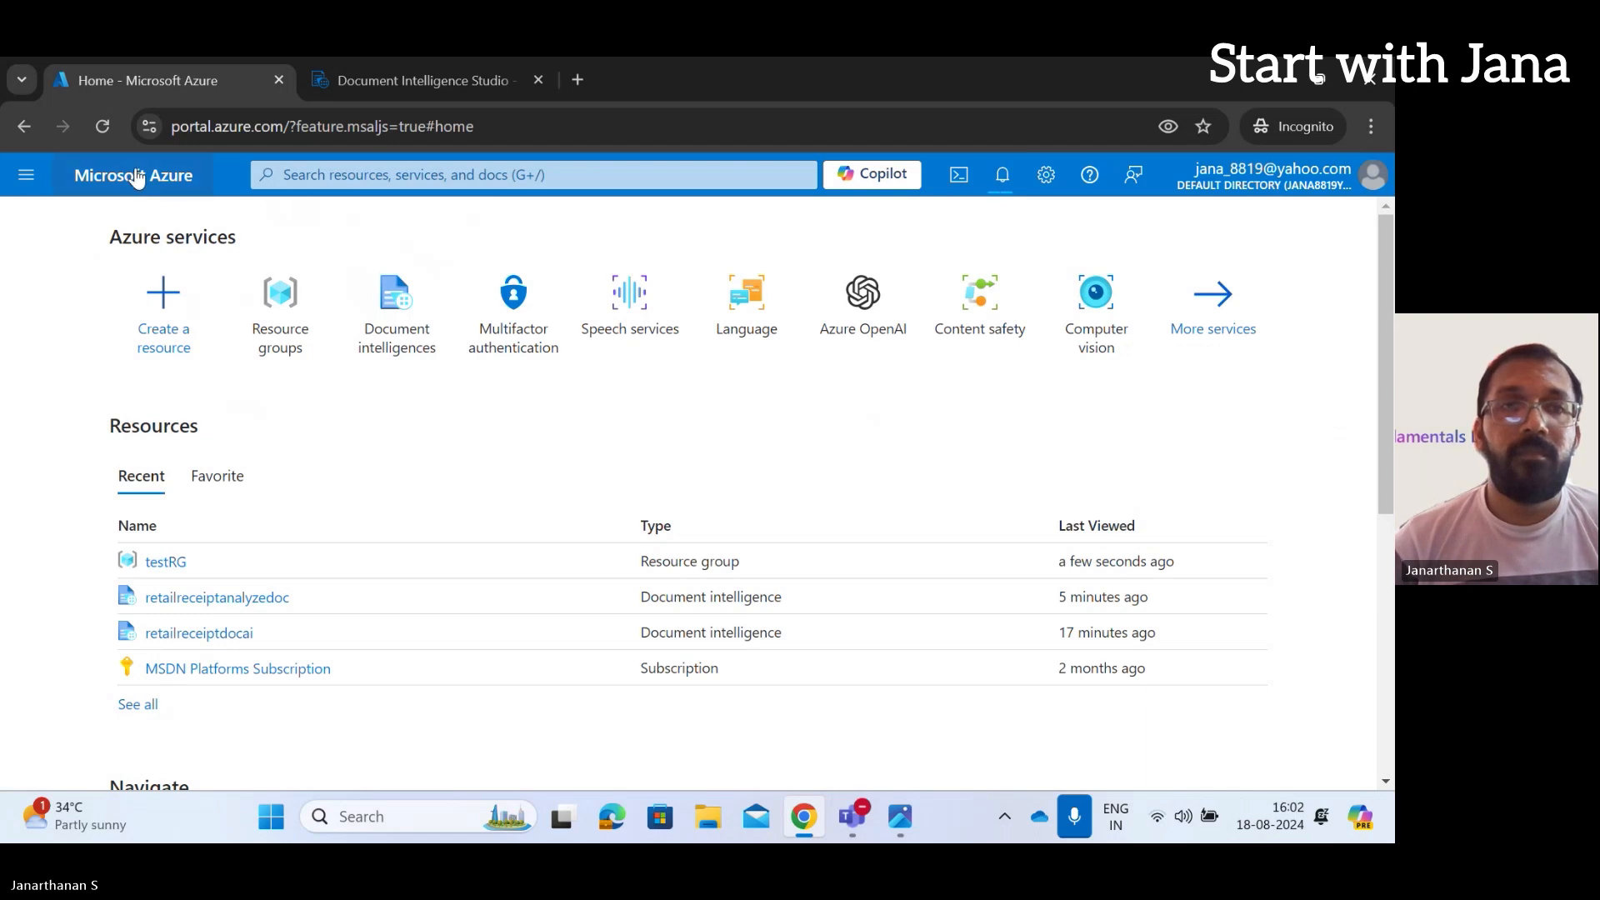
Reload the Azure portal page in the browser
{"action": "left_click", "coordinate": [101, 134]}
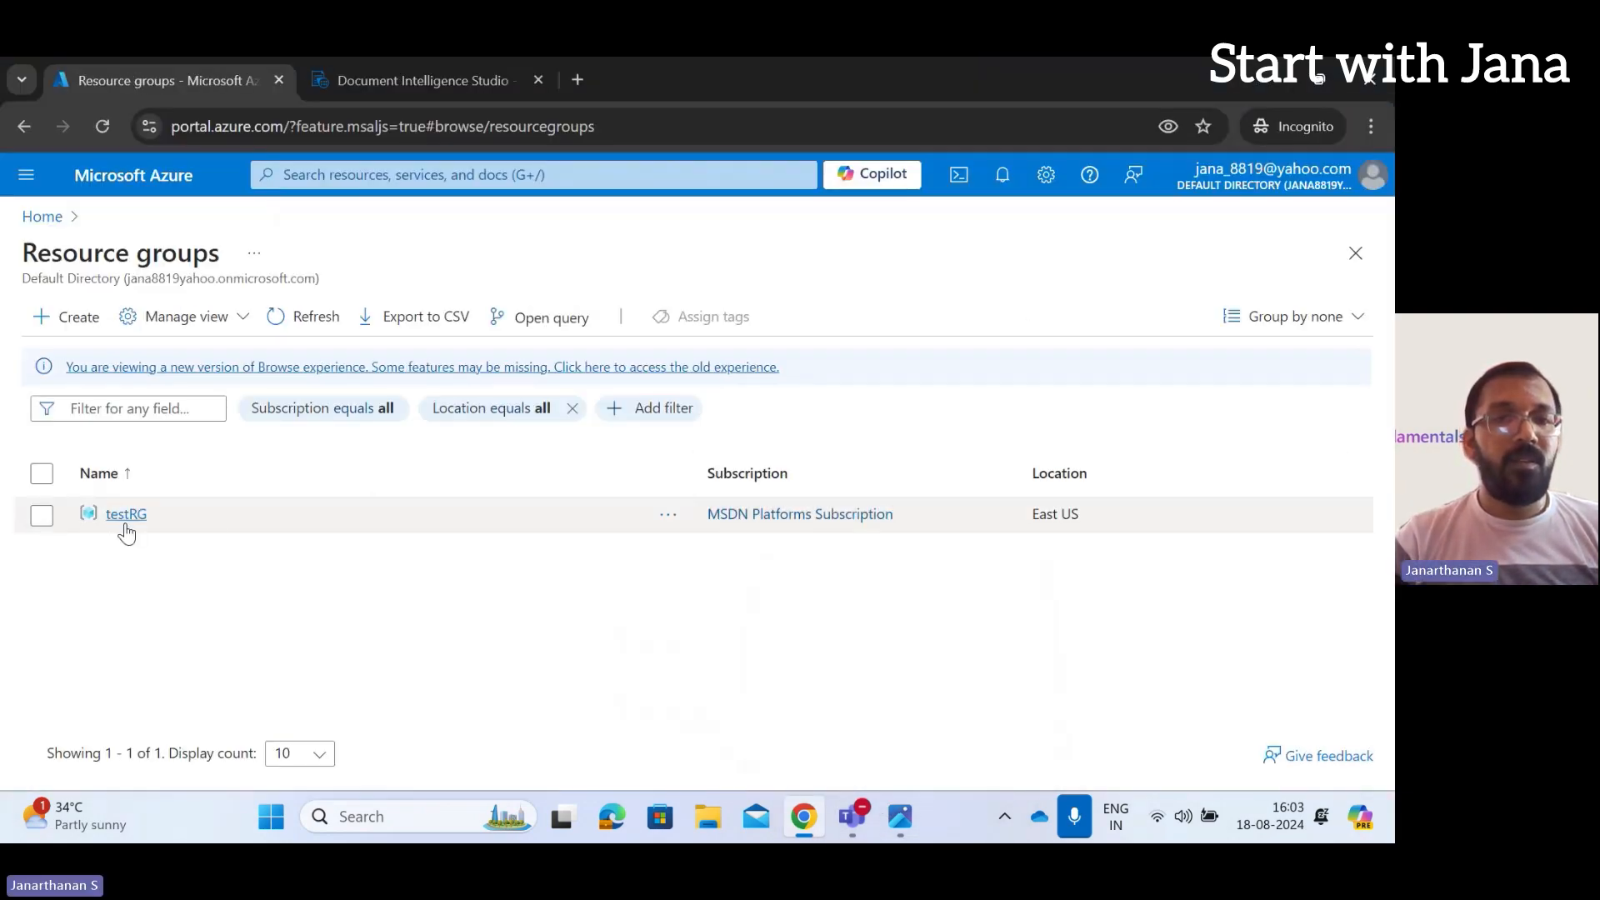
Check testRG, reload Home and confirm the Resource groups list is now empty
{"action": "left_click", "coordinate": [125, 531]}
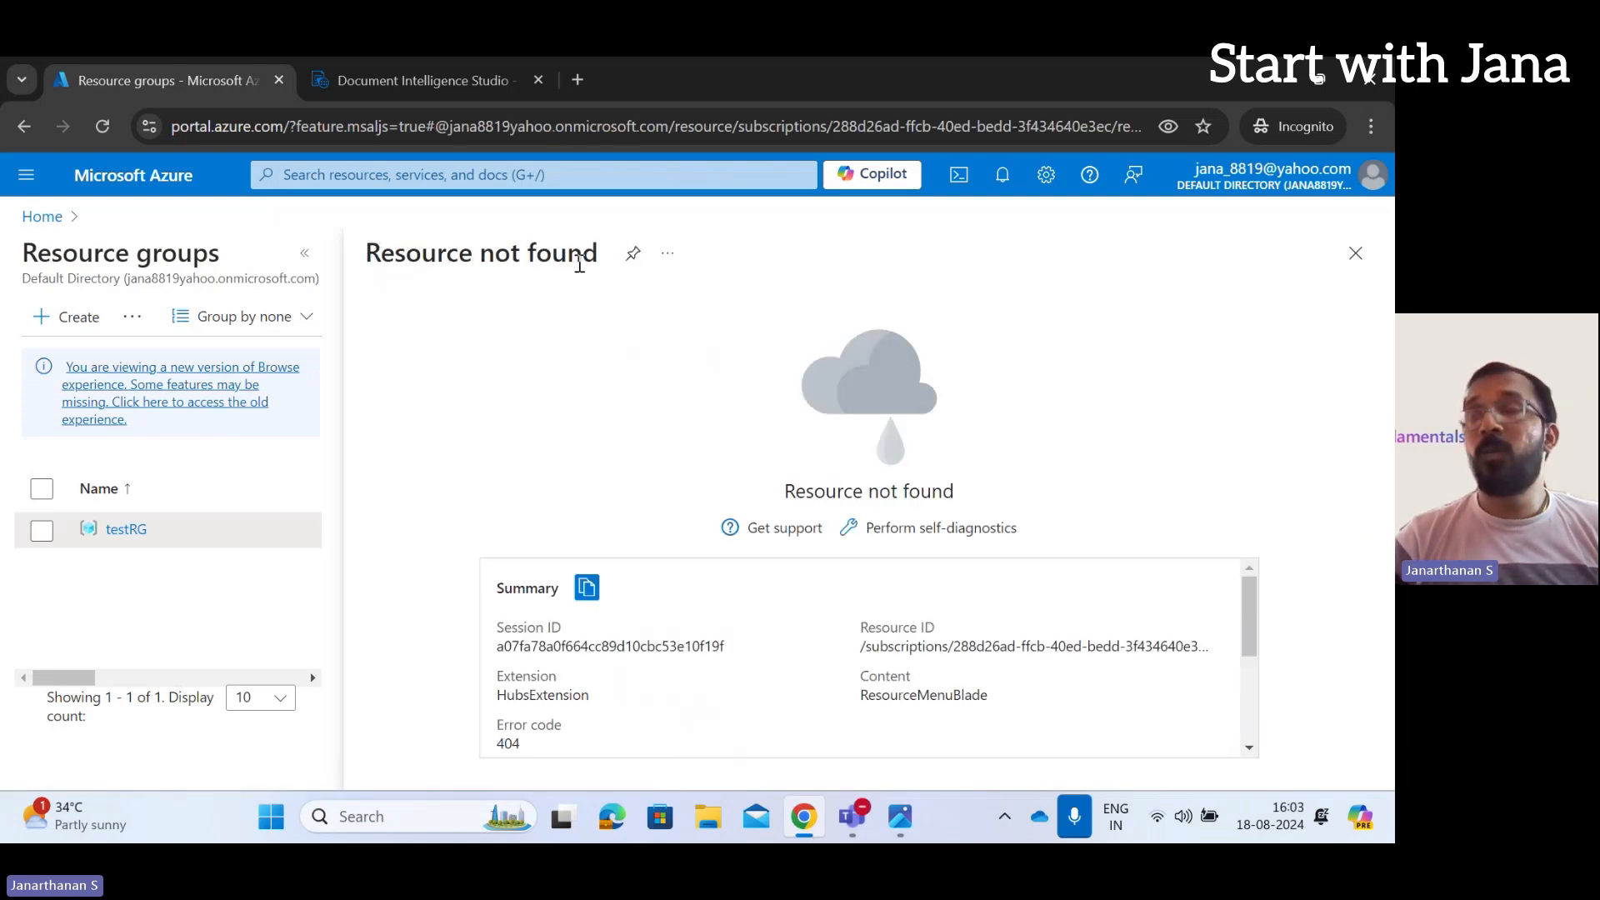
{"action": "left_click", "coordinate": [42, 217]}
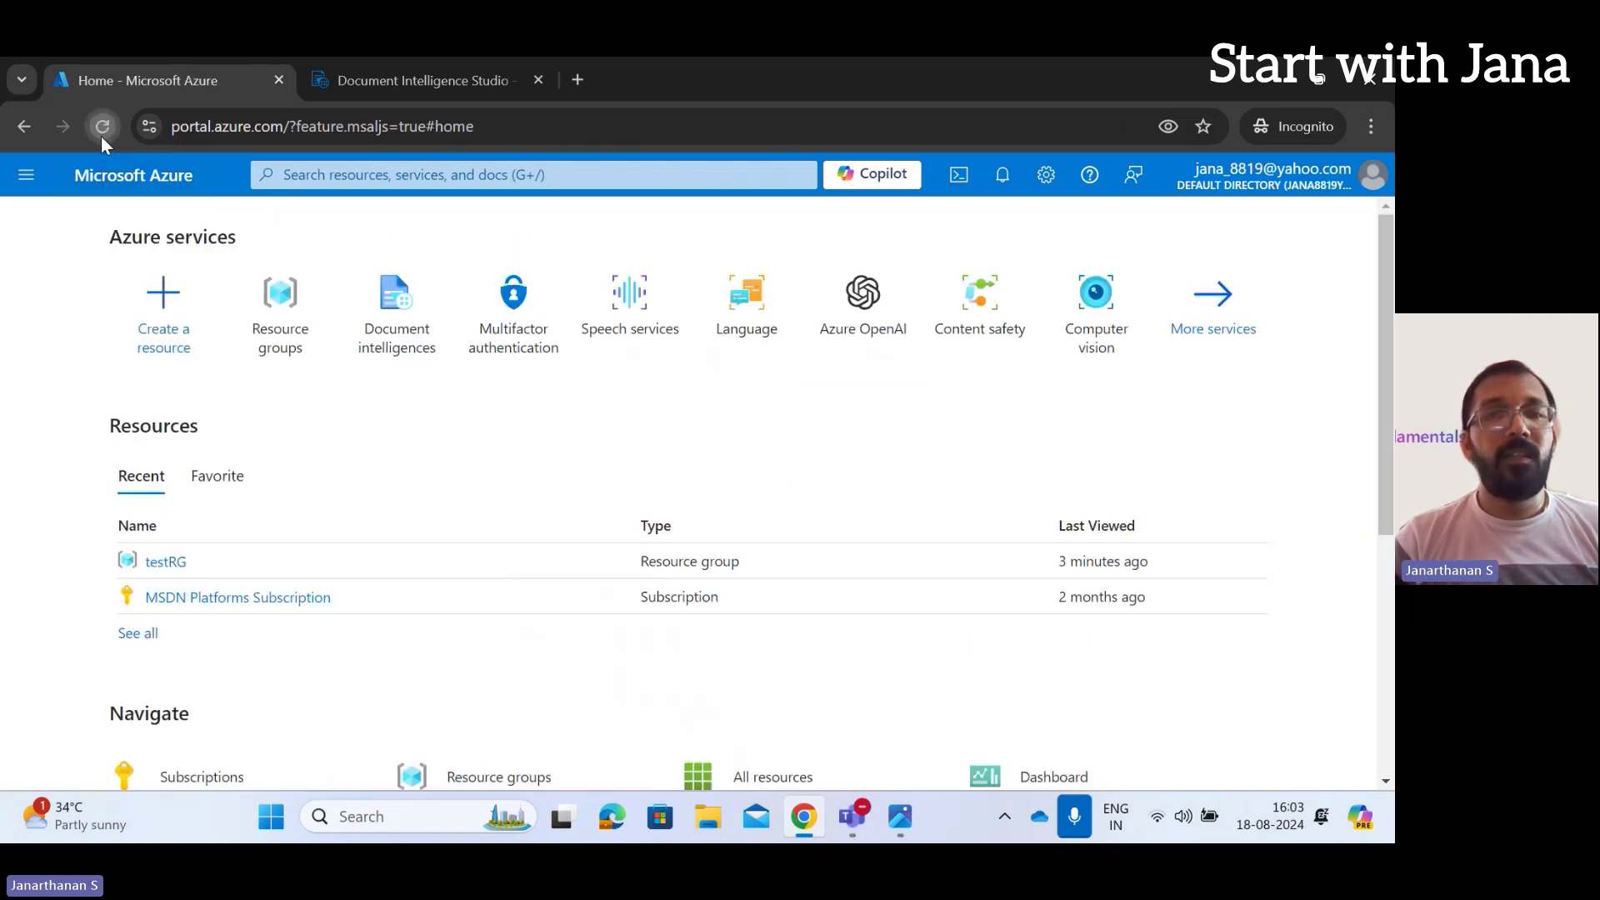
{"action": "left_click", "coordinate": [102, 137]}
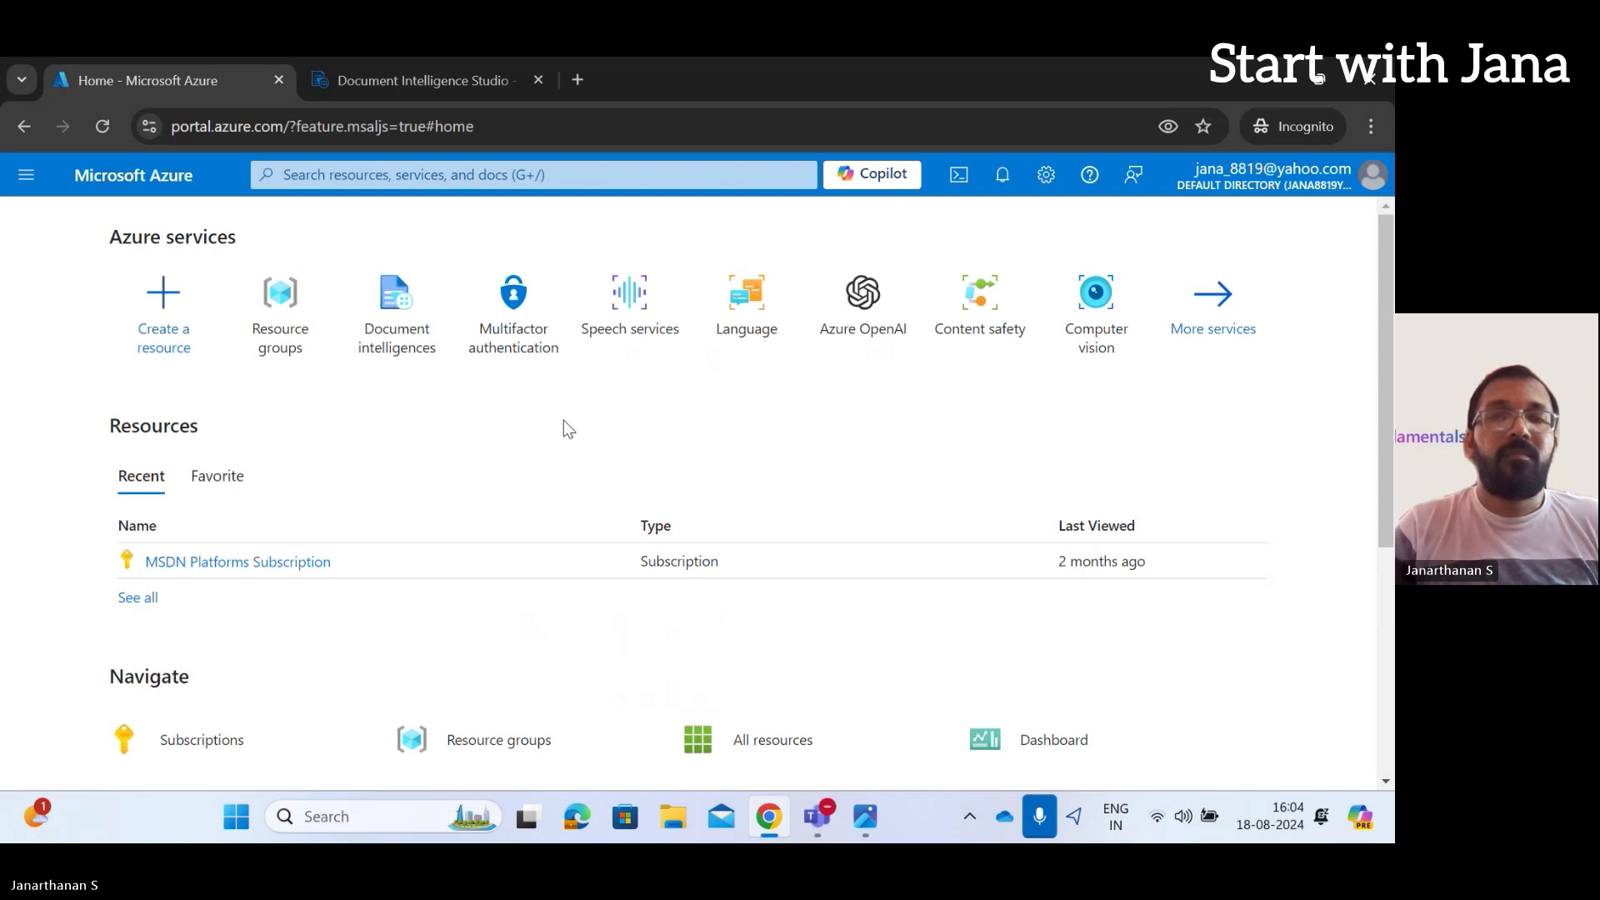
{"action": "left_click", "coordinate": [279, 307]}
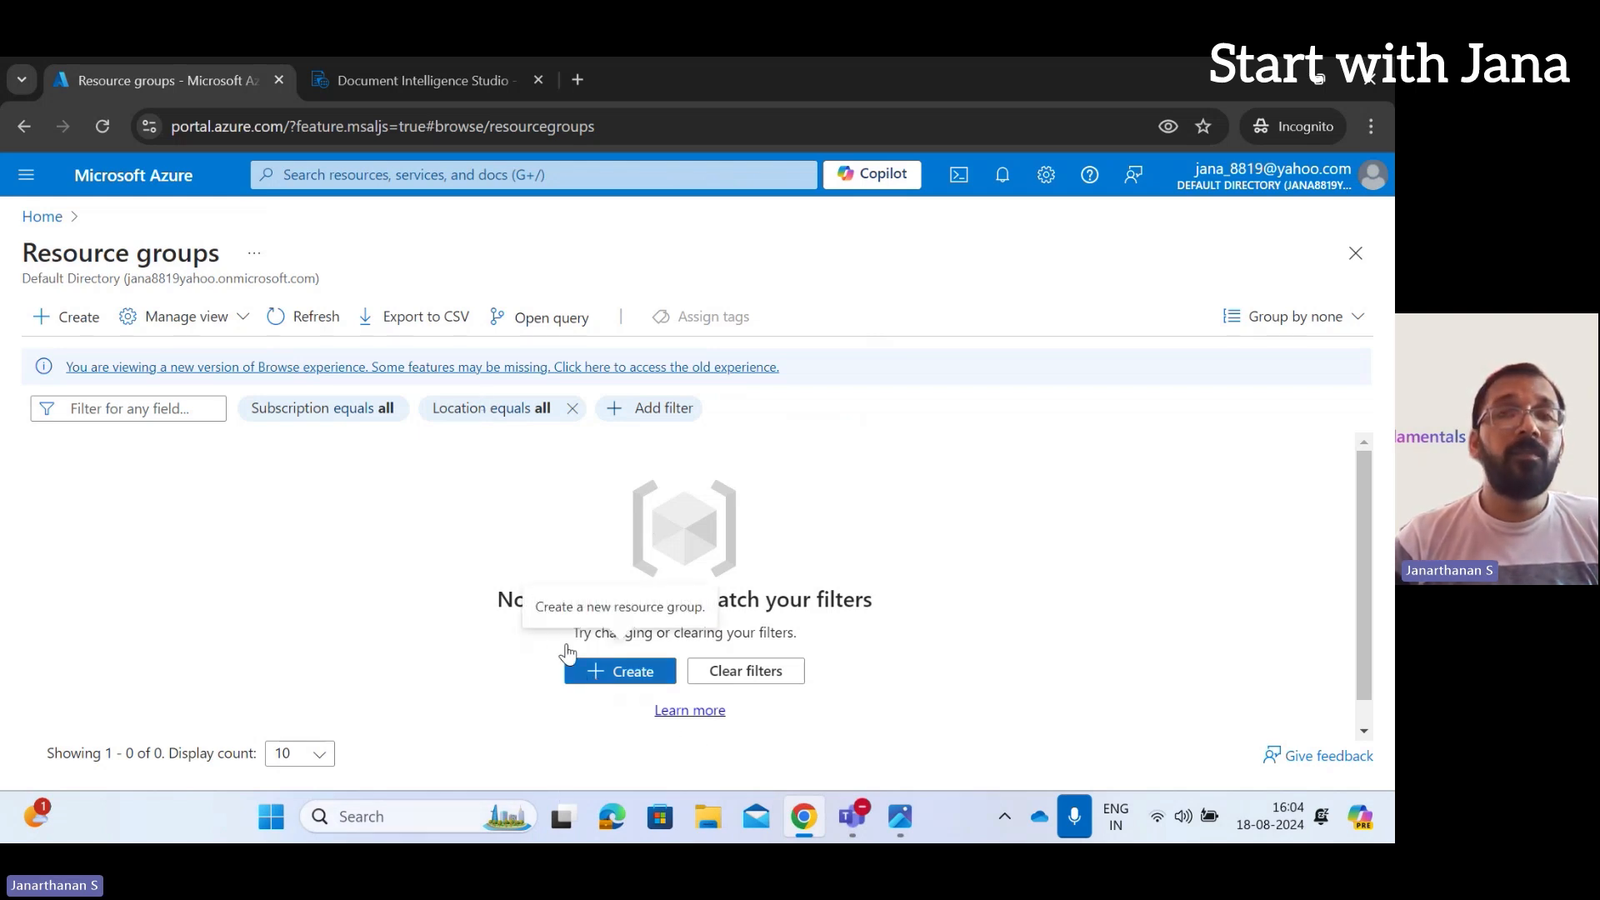
{"action": "left_click", "coordinate": [43, 218]}
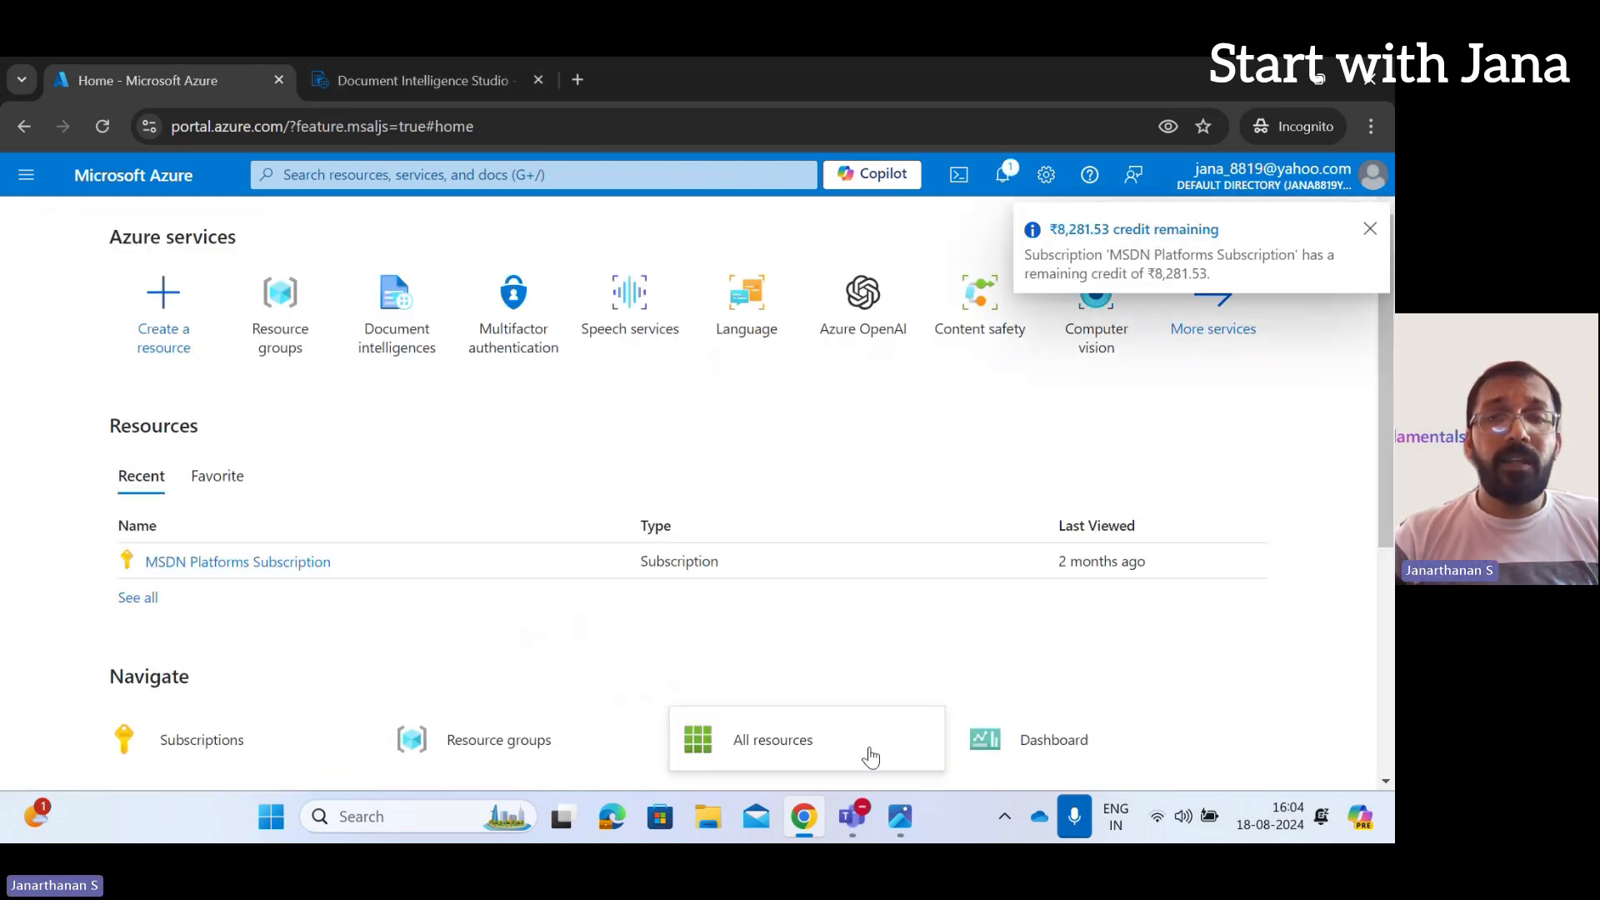
Bring the Teams meeting window forward and dismiss its recording and transcription notice
{"action": "mouse_move", "coordinate": [867, 831]}
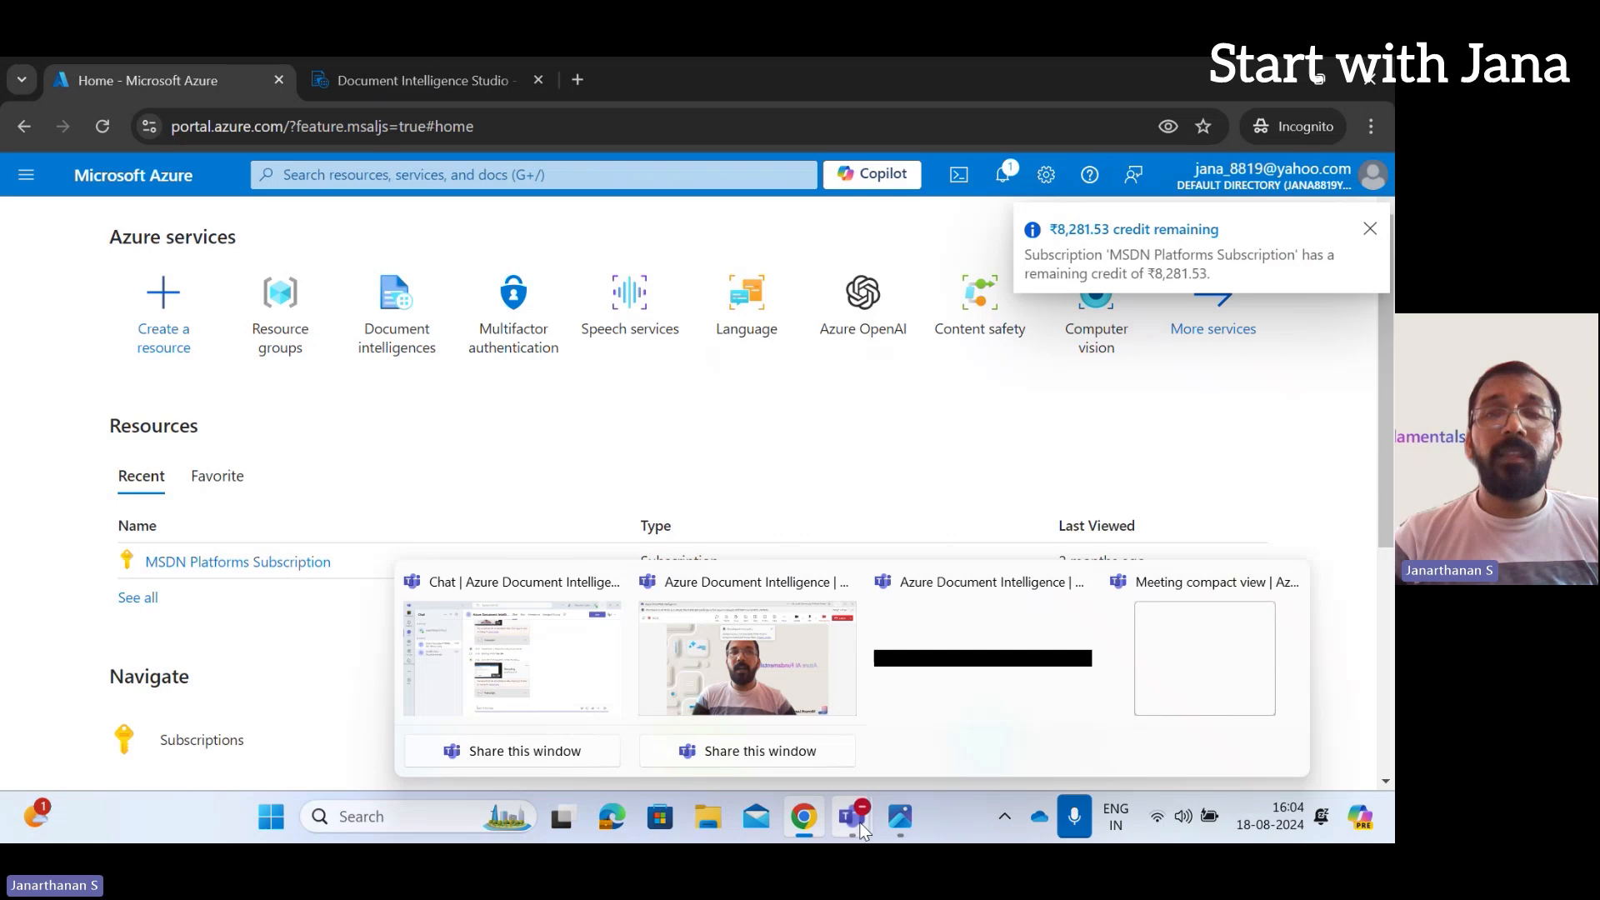
{"action": "left_click", "coordinate": [773, 655]}
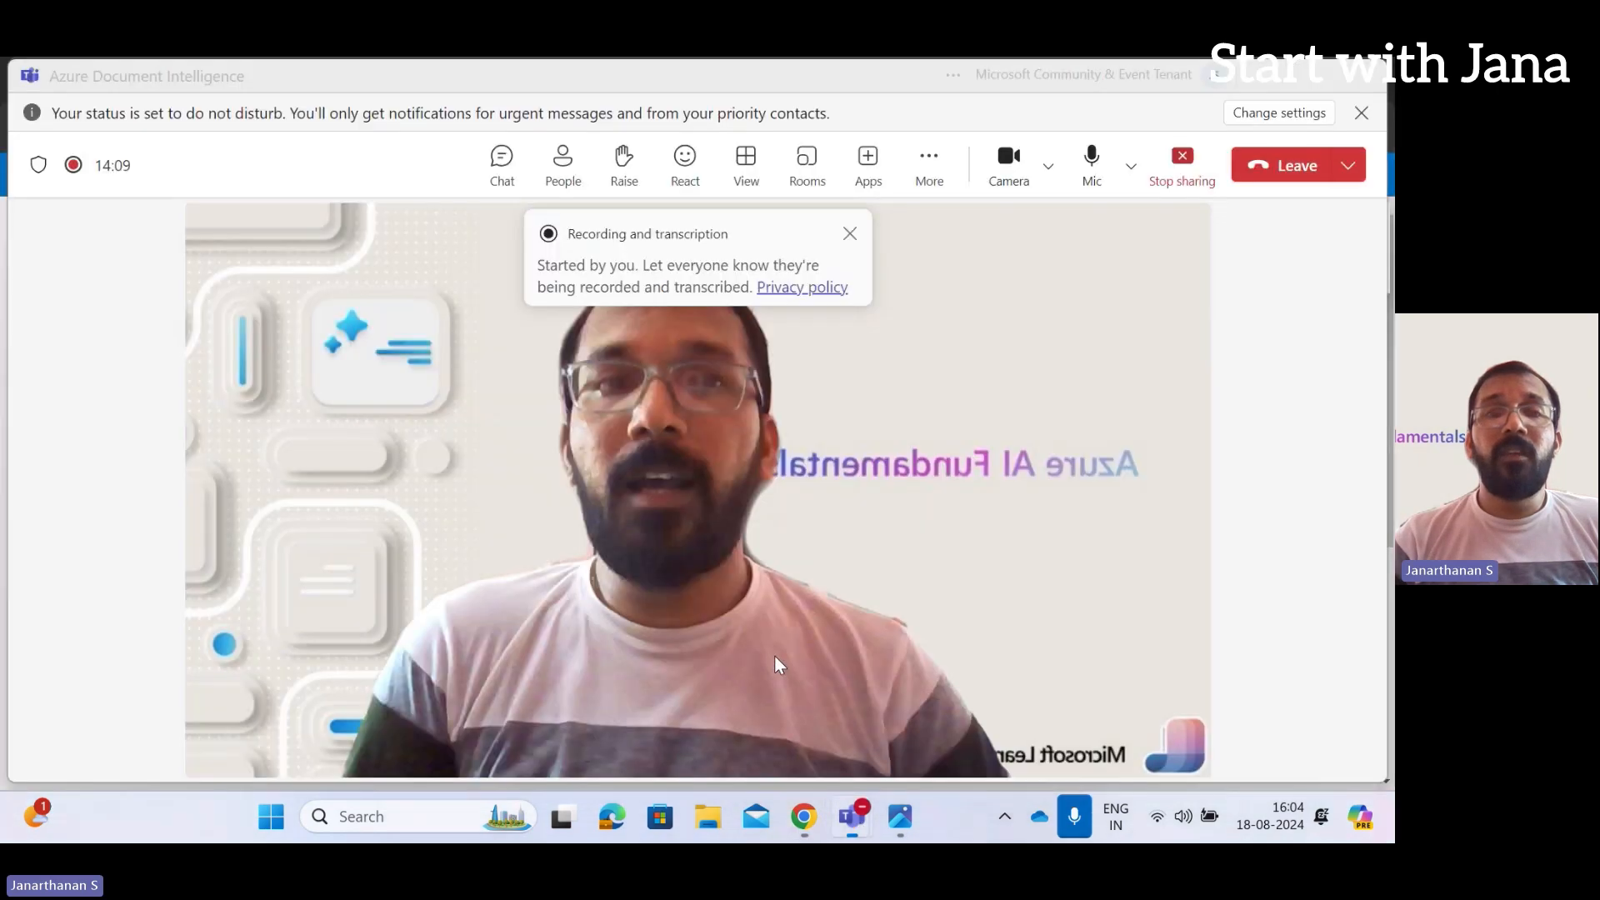
{"action": "left_click", "coordinate": [852, 236]}
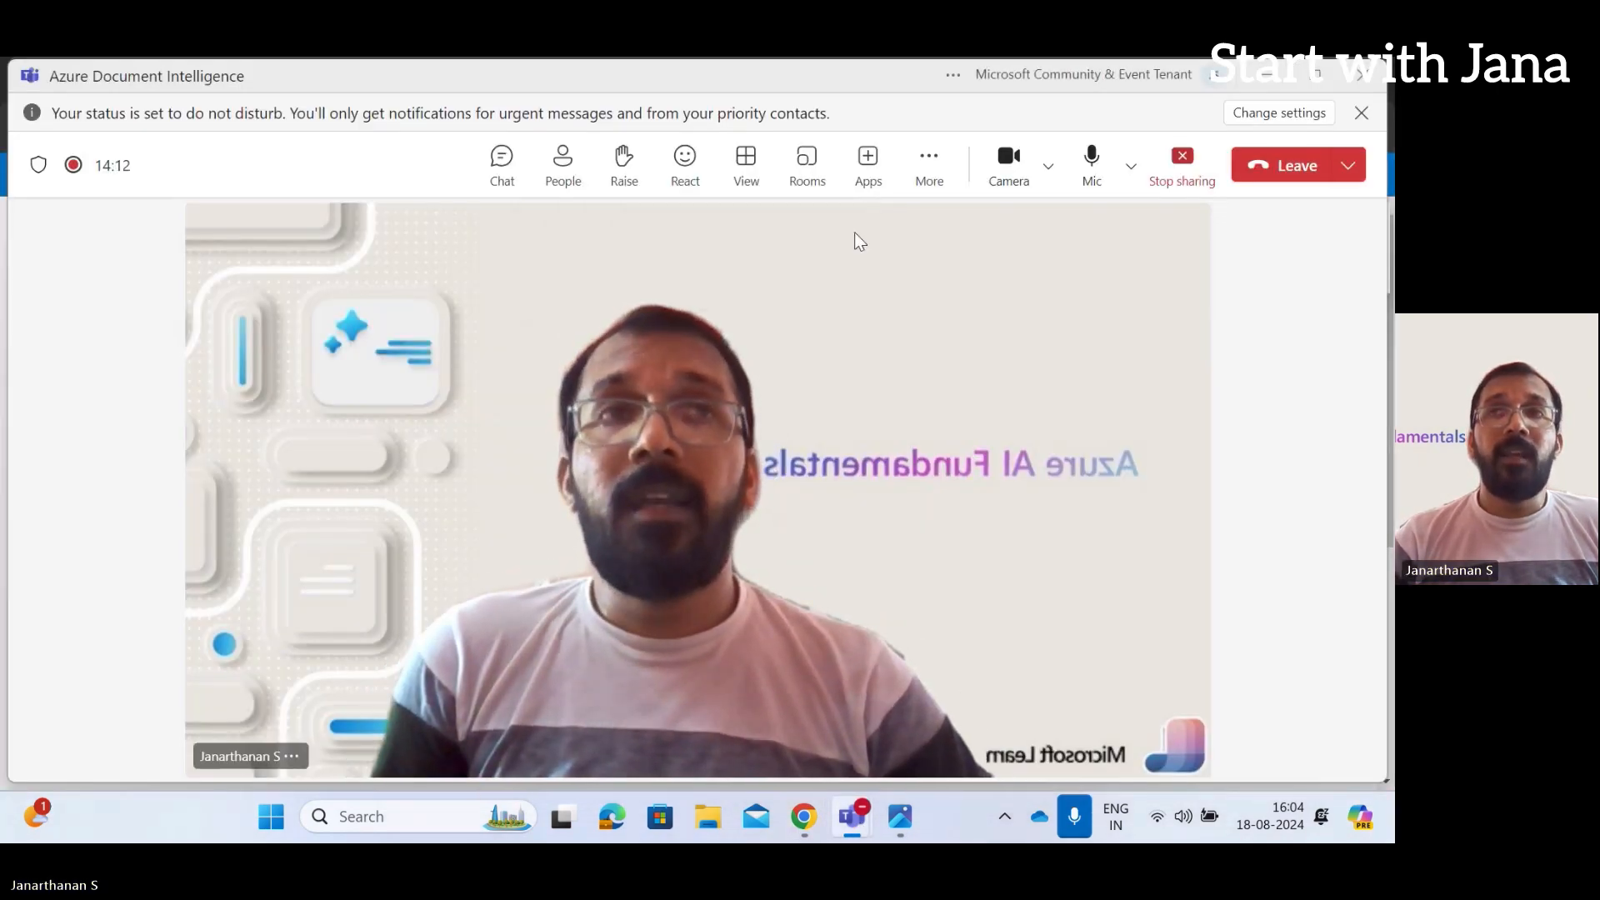